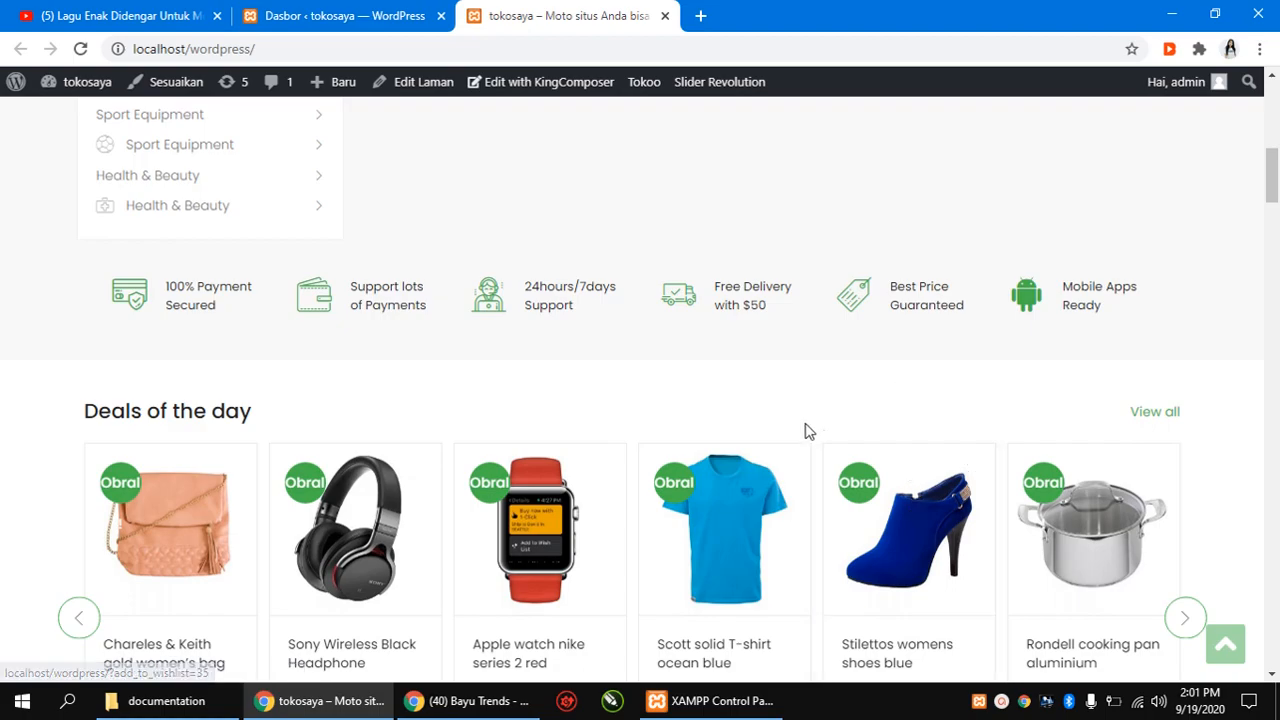
# Look through the tokosaya storefront's product sections down to the gaming best sellers, then return to the page header.
pyautogui.scroll(-6, 808, 430)
pyautogui.scroll(-3, 808, 430)
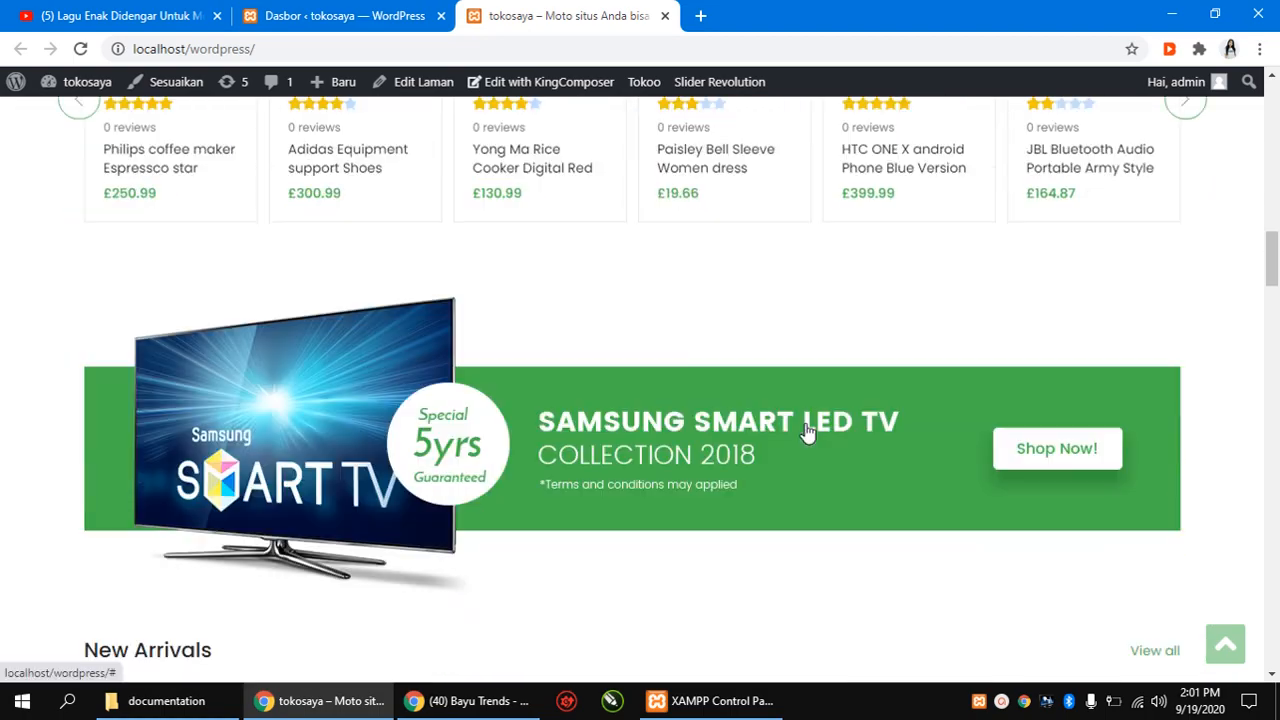
pyautogui.scroll(5, 808, 430)
pyautogui.scroll(-1, 555, 541)
pyautogui.scroll(-10, 555, 541)
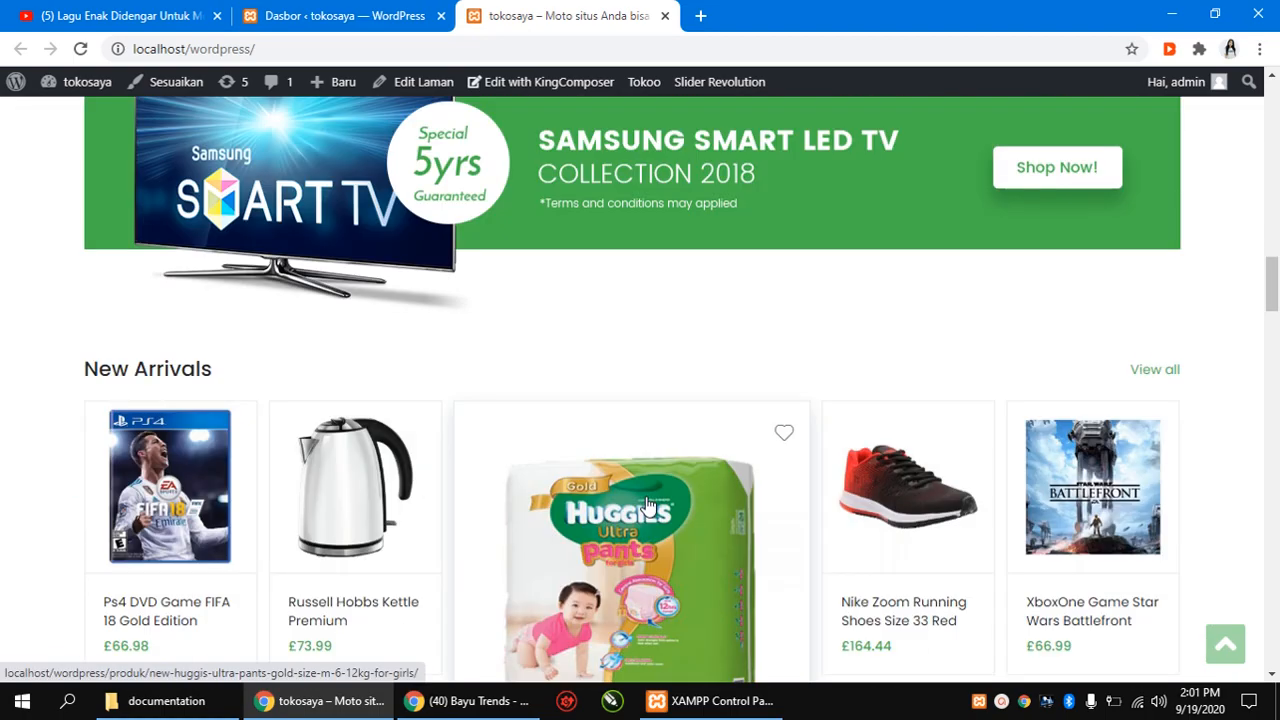
pyautogui.scroll(-7, 593, 389)
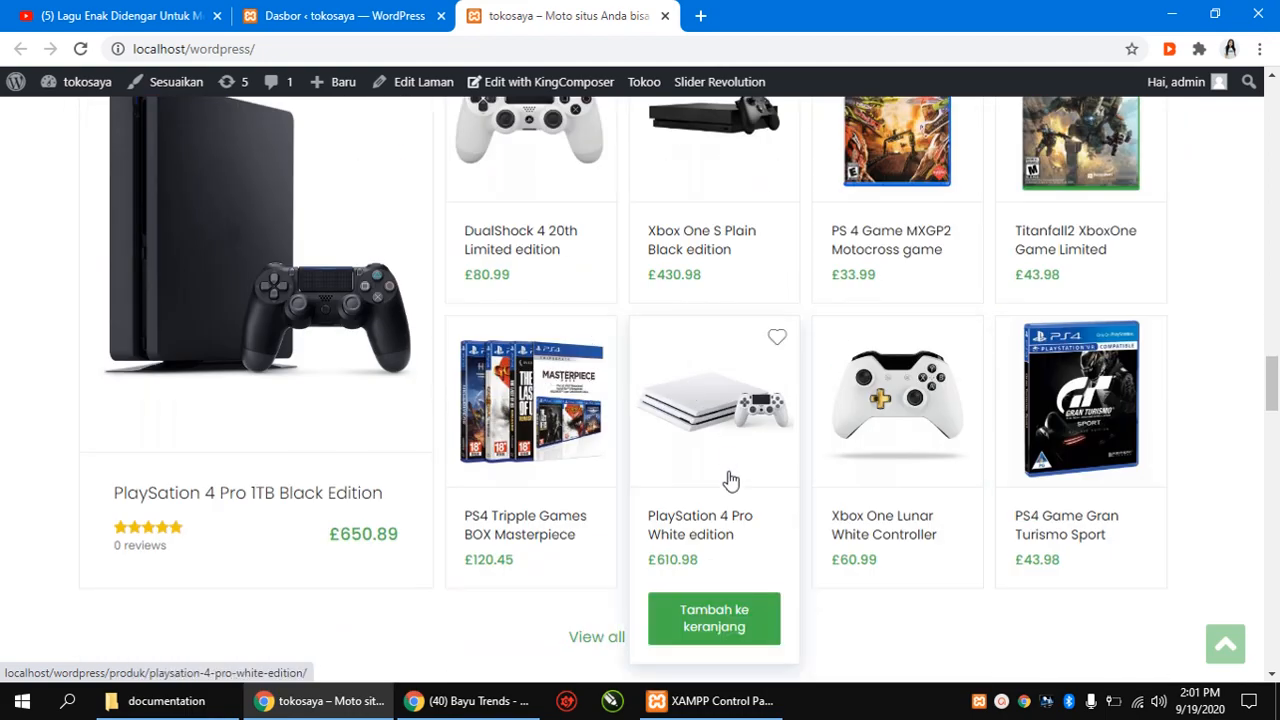
pyautogui.scroll(2, 730, 488)
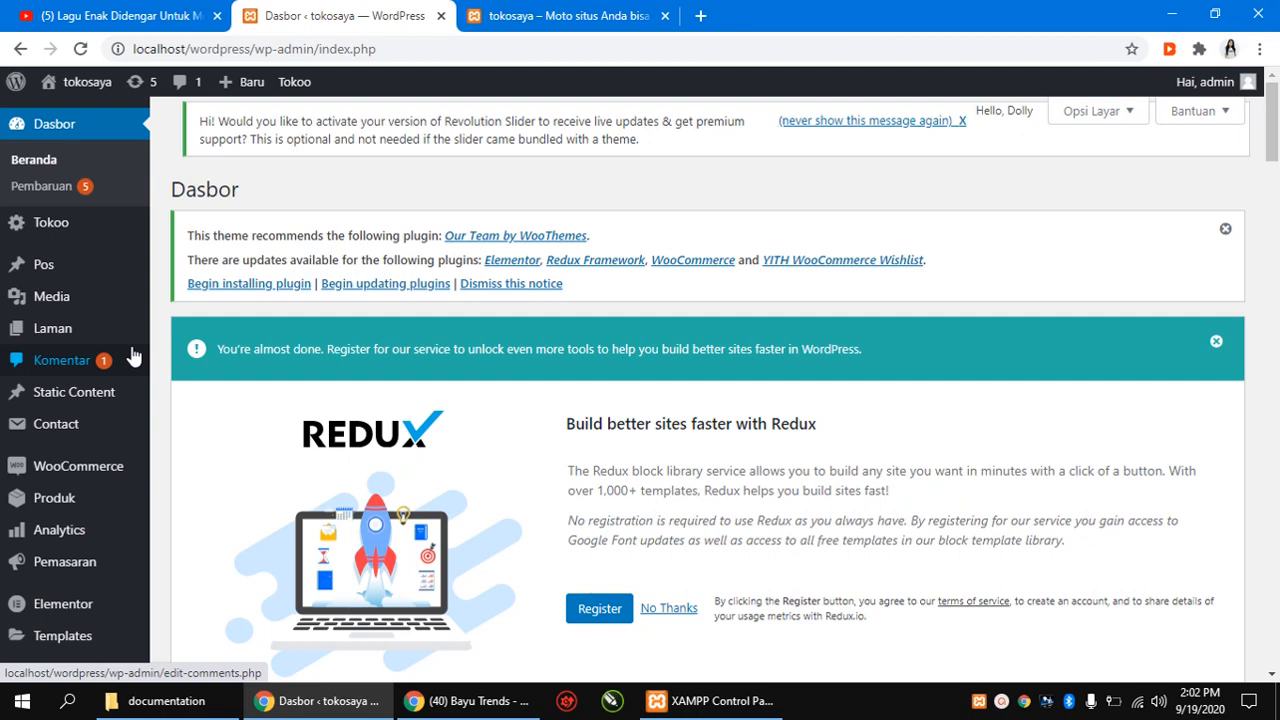
pyautogui.hotkey('ctrl', 'Tab')
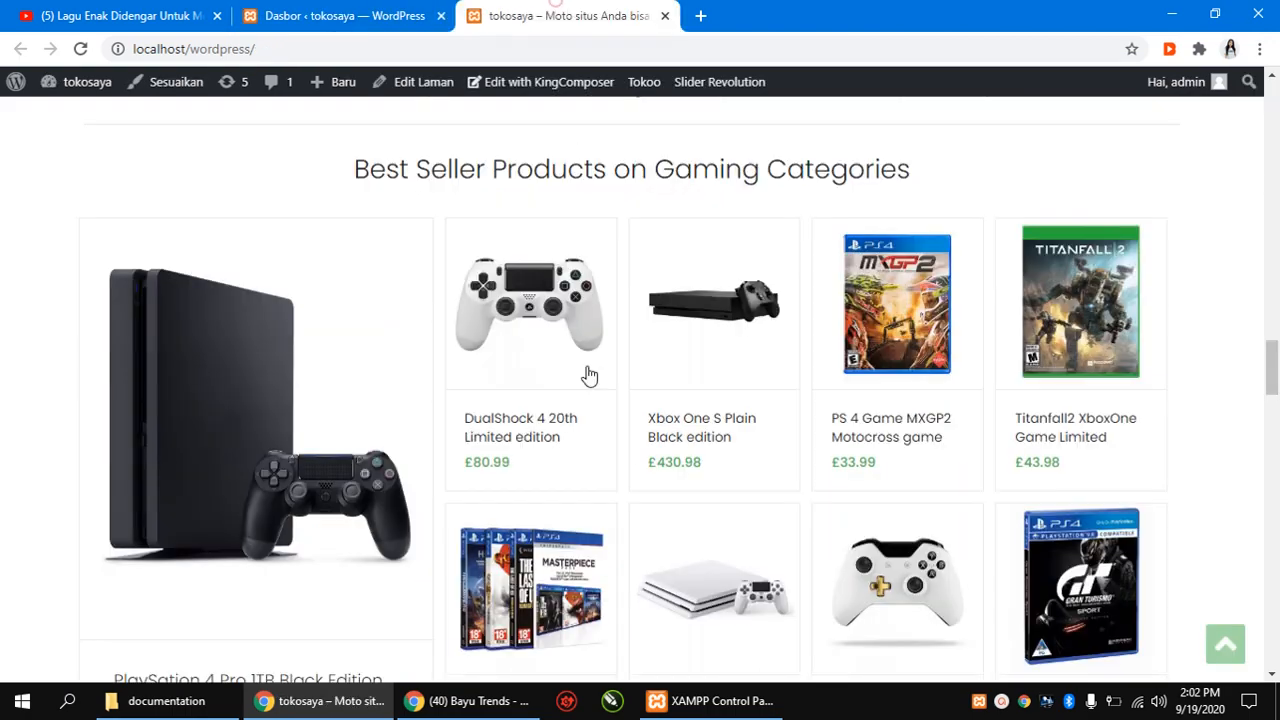
pyautogui.scroll(10, 689, 437)
pyautogui.scroll(10, 689, 437)
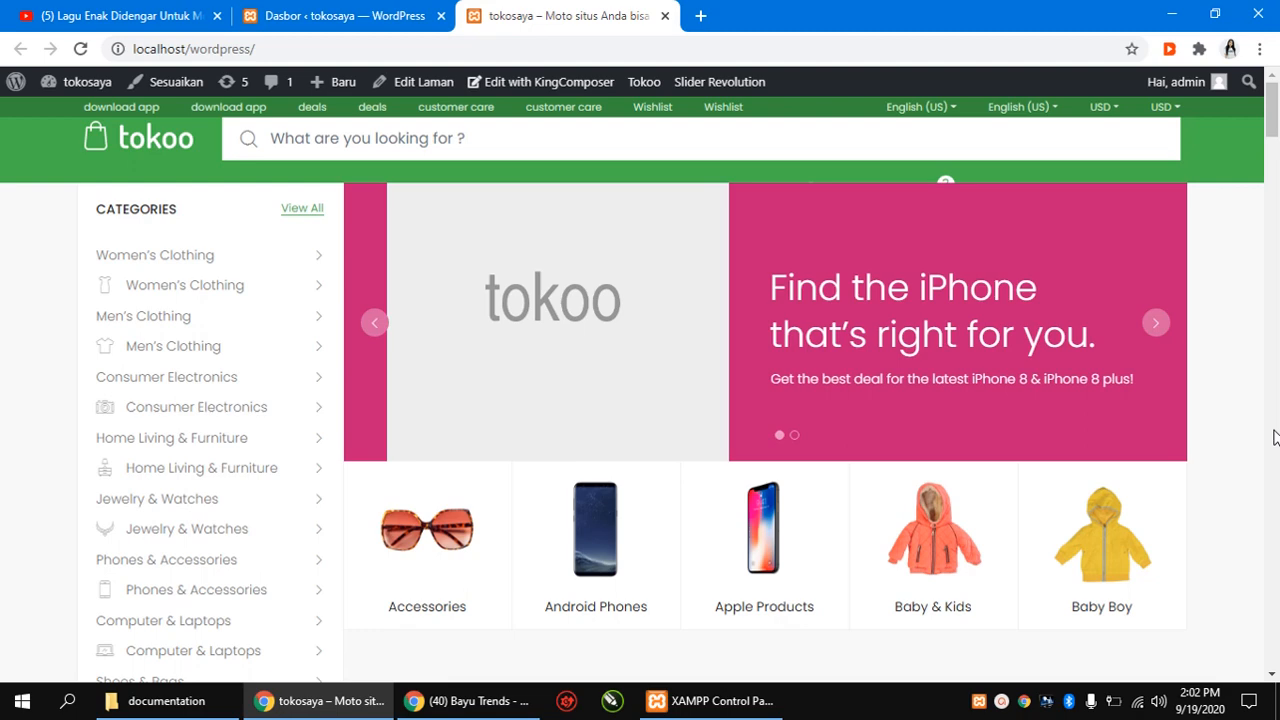
# Examine the WordPress dashboard's sidebar entries, including WooCommerce, Tokoo, Pos, YITH, KingComposer and Slider Revolution.
pyautogui.click(319, 12)
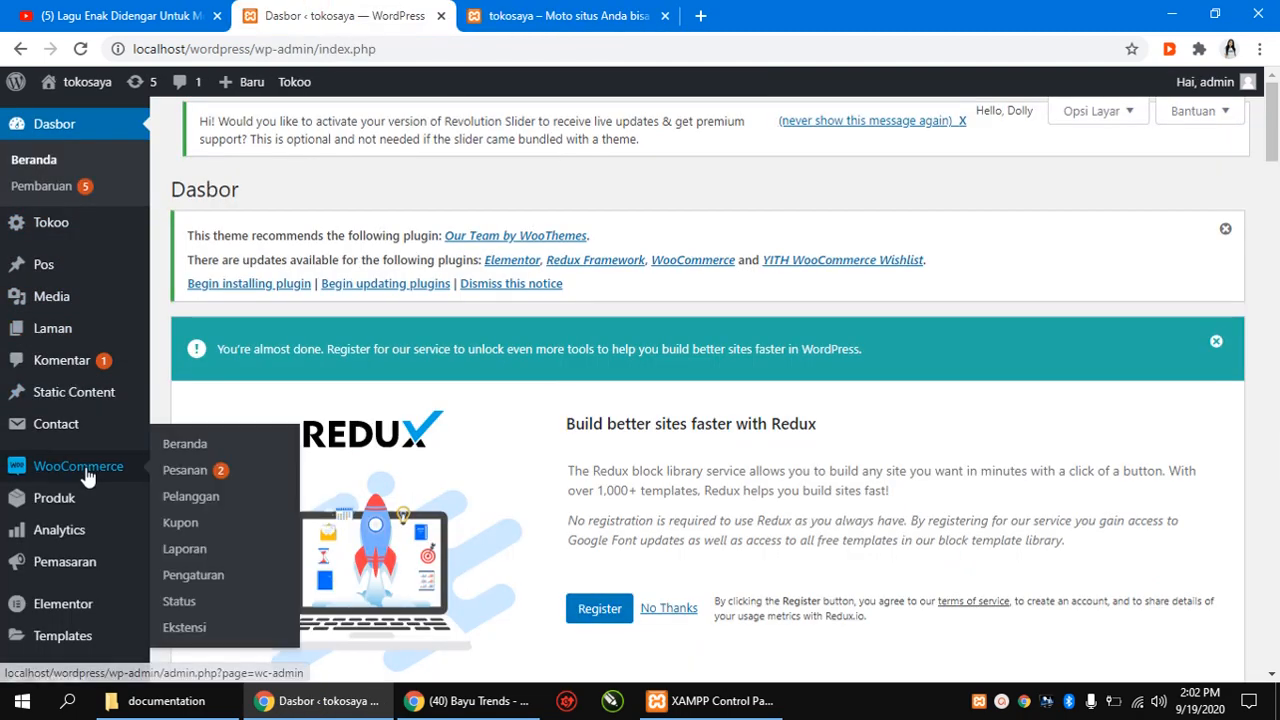
pyautogui.scroll(-3, 87, 478)
pyautogui.scroll(-5, 87, 490)
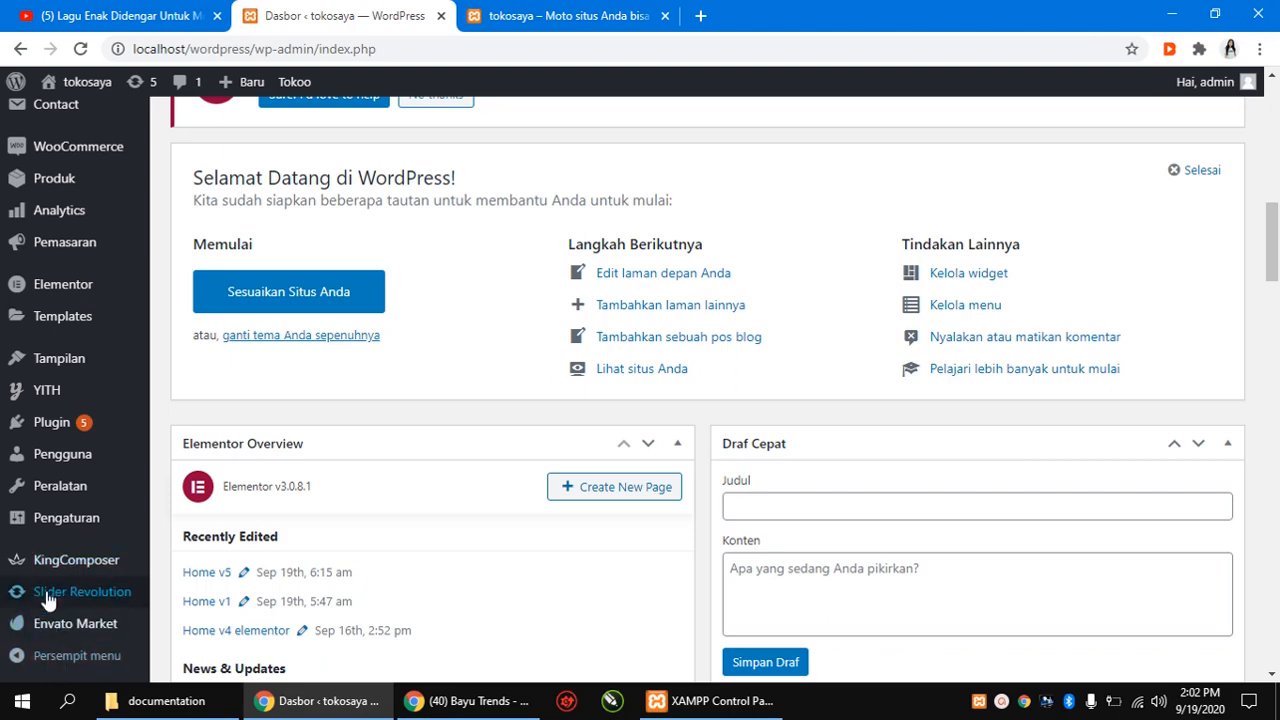
pyautogui.moveTo(47, 405)
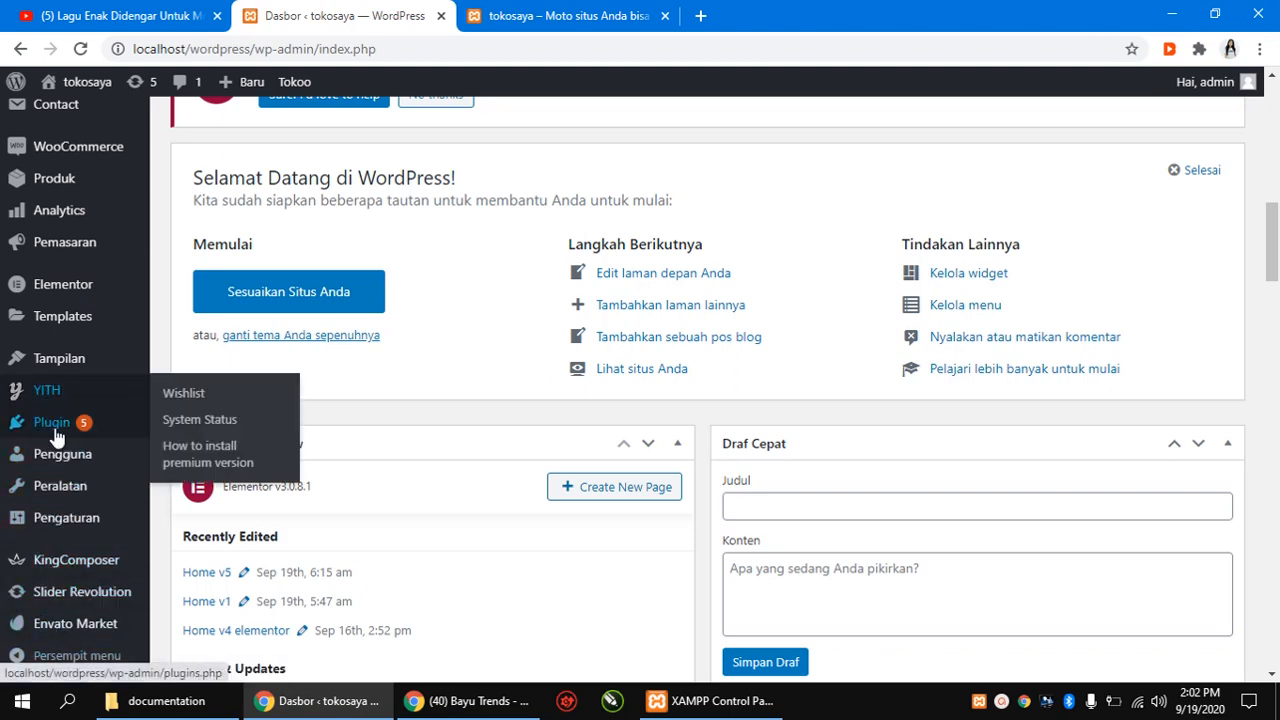
pyautogui.scroll(4, 79, 529)
pyautogui.scroll(1, 79, 530)
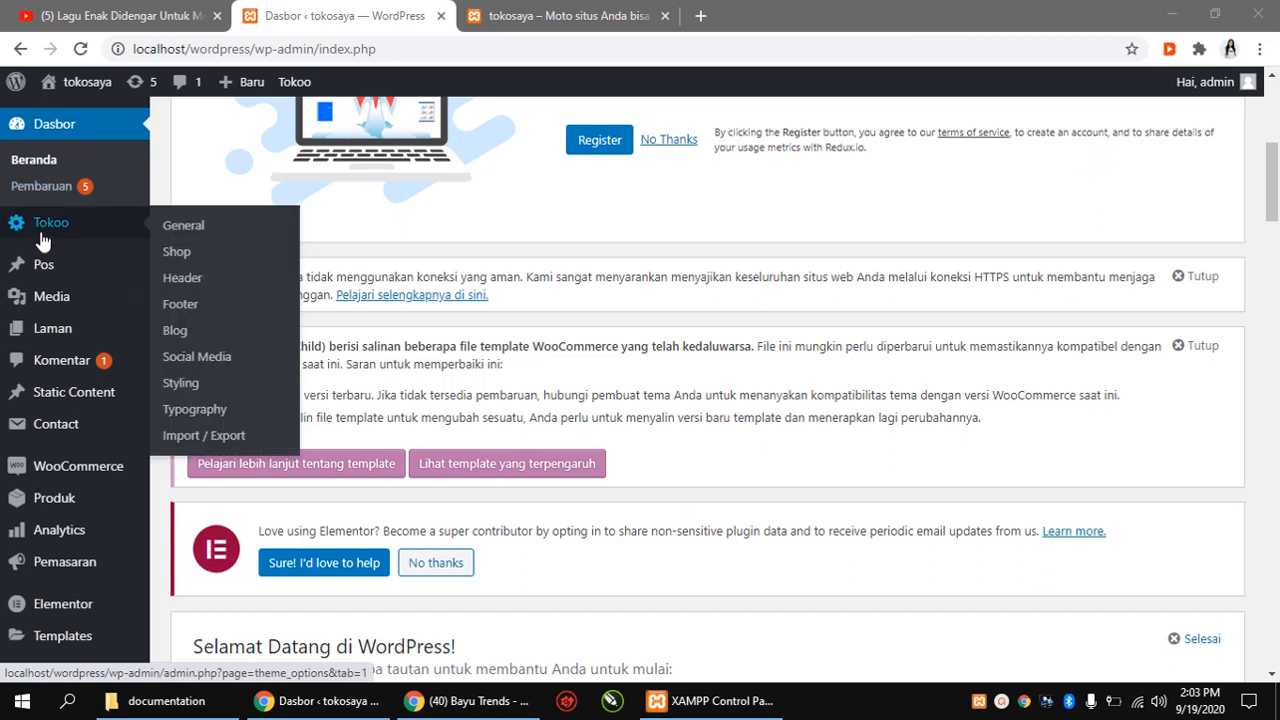
pyautogui.moveTo(46, 276)
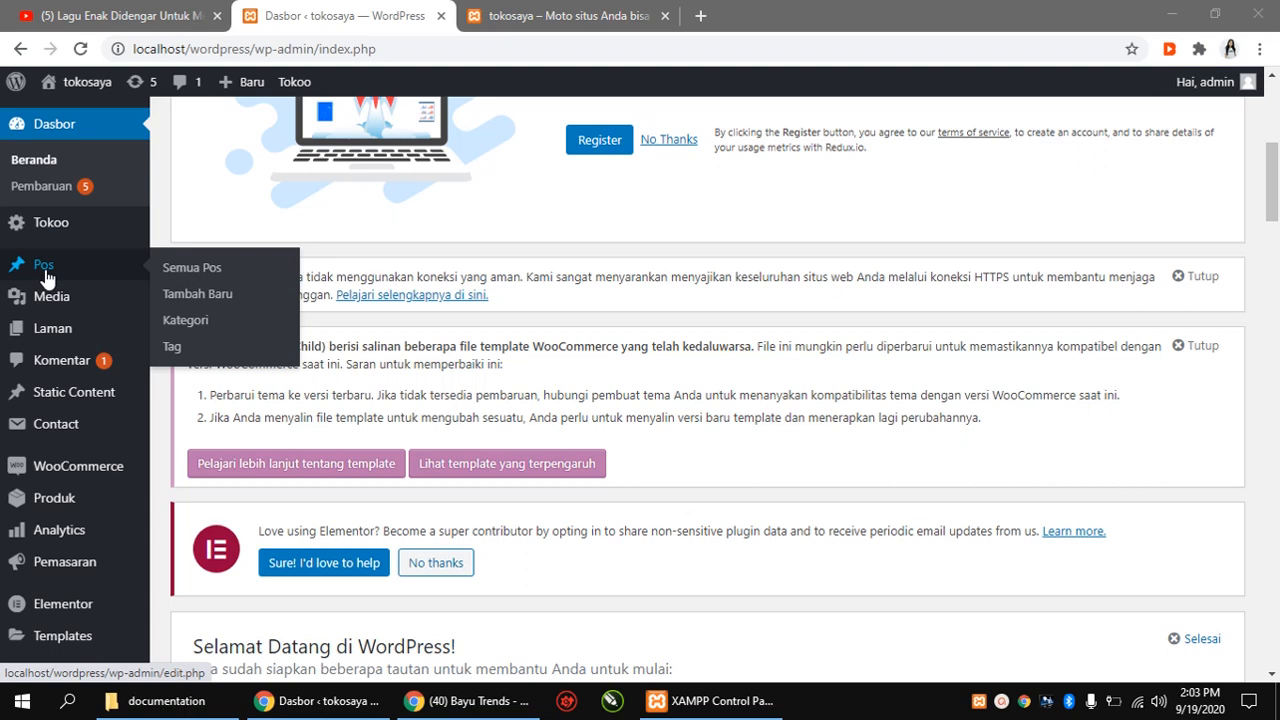
pyautogui.scroll(-5, 48, 315)
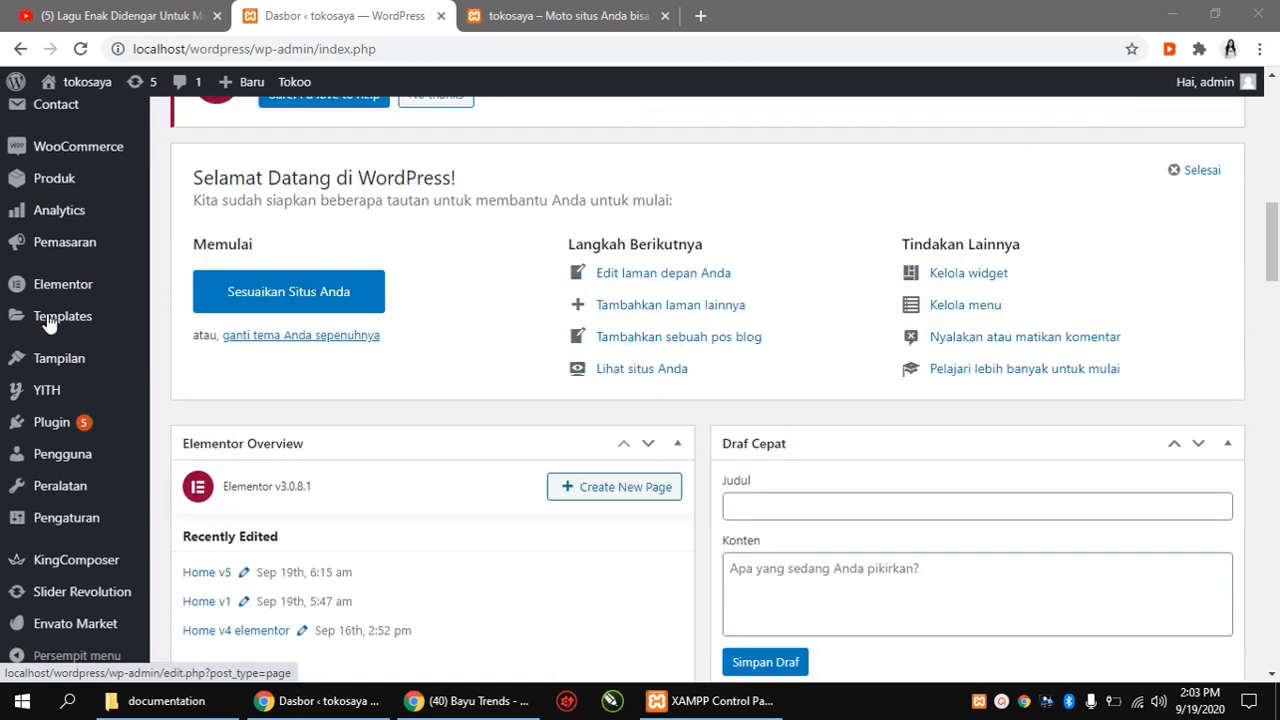
pyautogui.scroll(-1, 50, 400)
pyautogui.scroll(-1, 58, 630)
pyautogui.moveTo(60, 600)
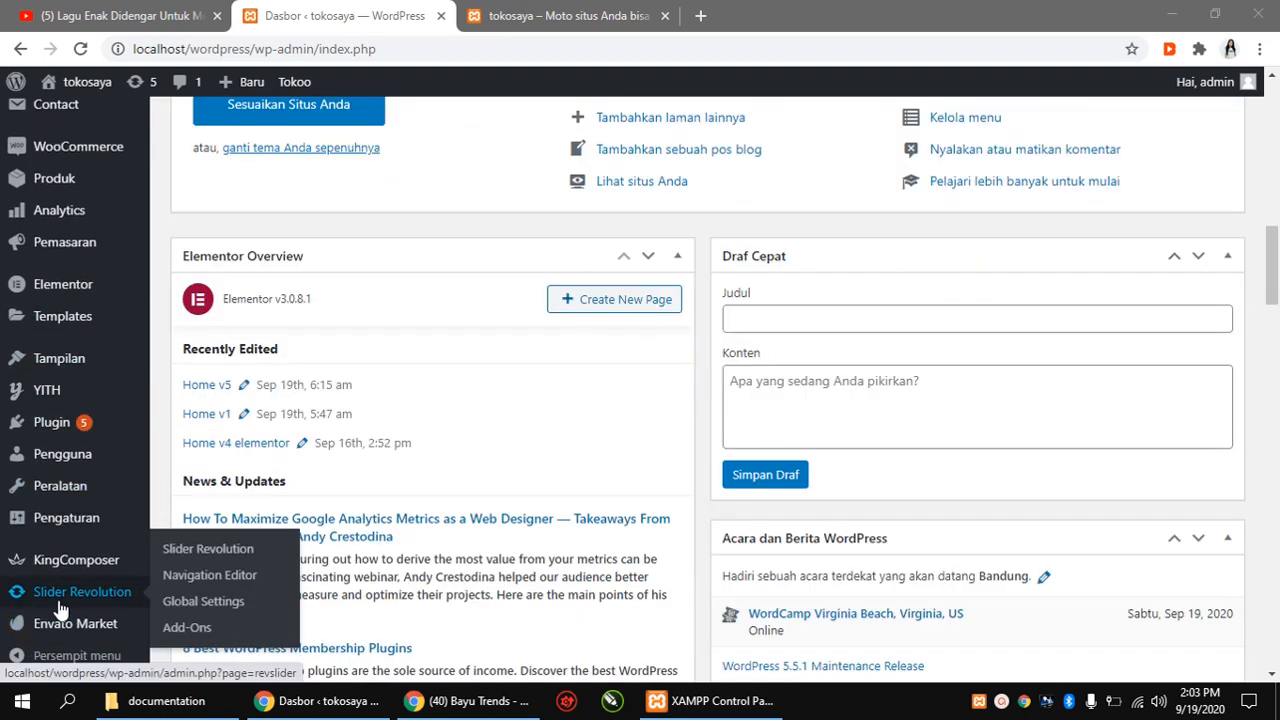
pyautogui.moveTo(45, 478)
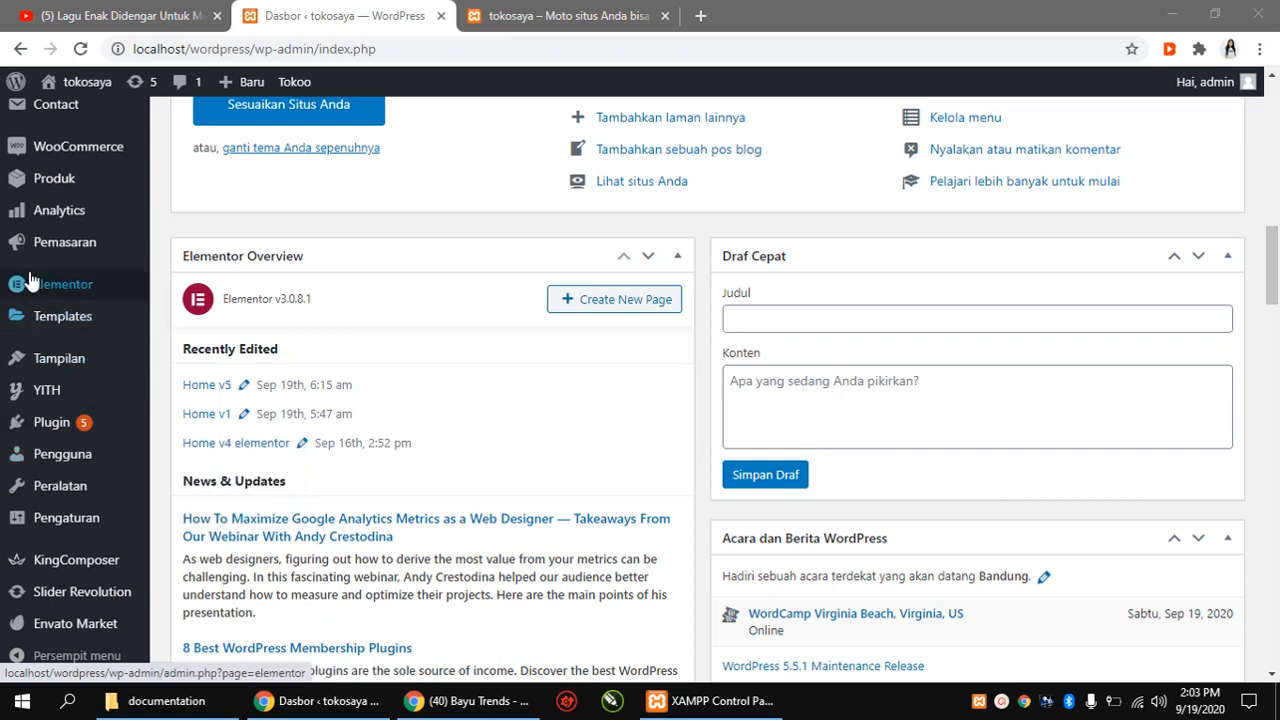
pyautogui.moveTo(35, 566)
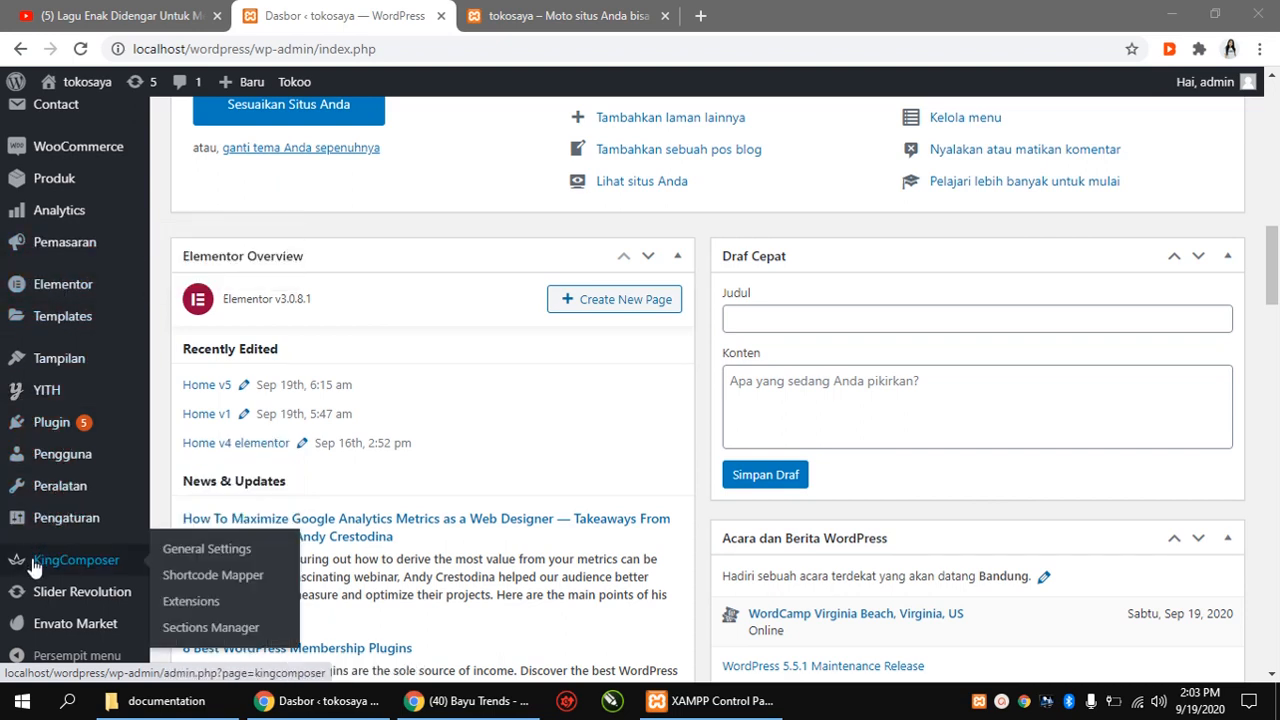
pyautogui.scroll(4, 446, 557)
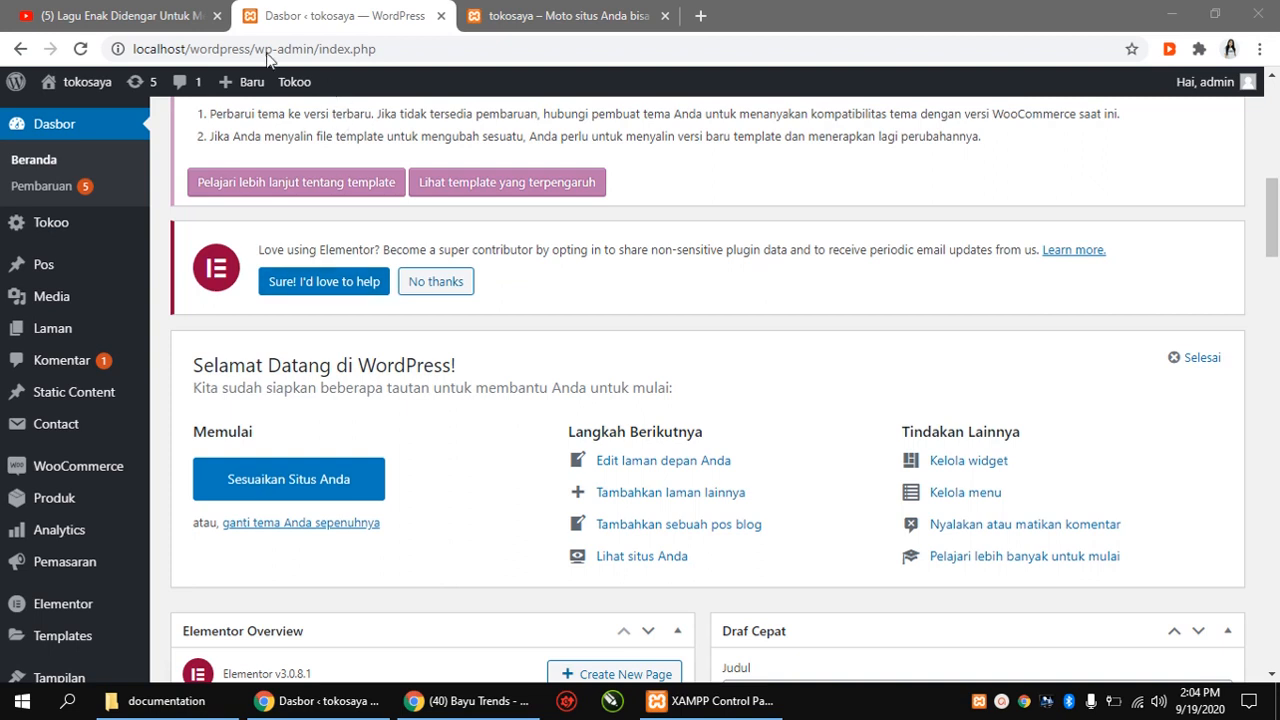
# Examine the dashboard's admin bar shortcuts for the site, new content and Tokoo.
pyautogui.moveTo(66, 89)
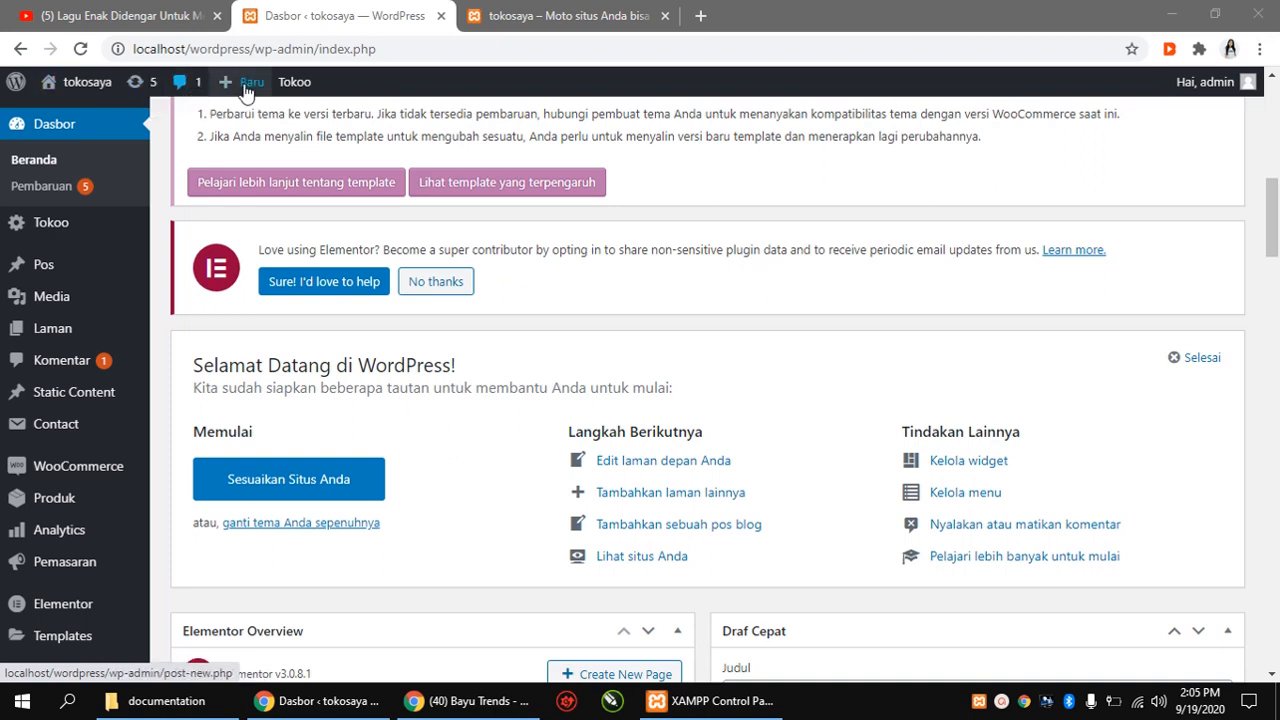
pyautogui.moveTo(250, 97)
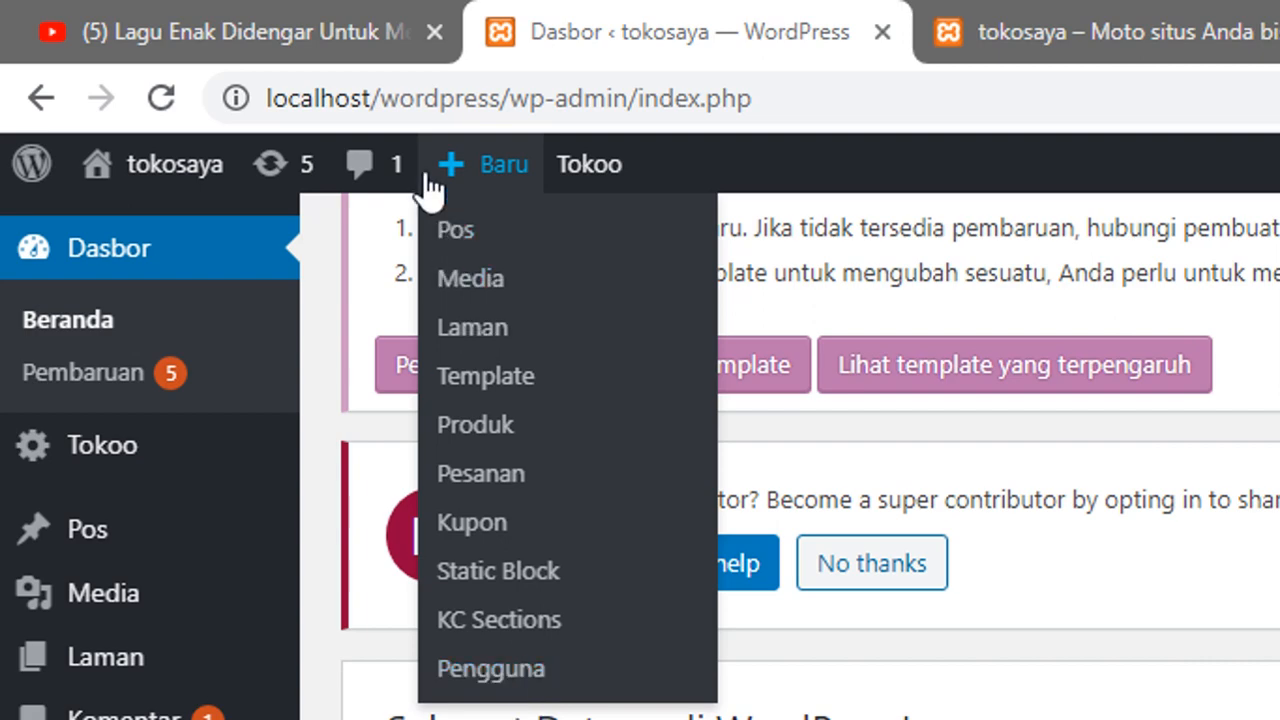
pyautogui.moveTo(578, 185)
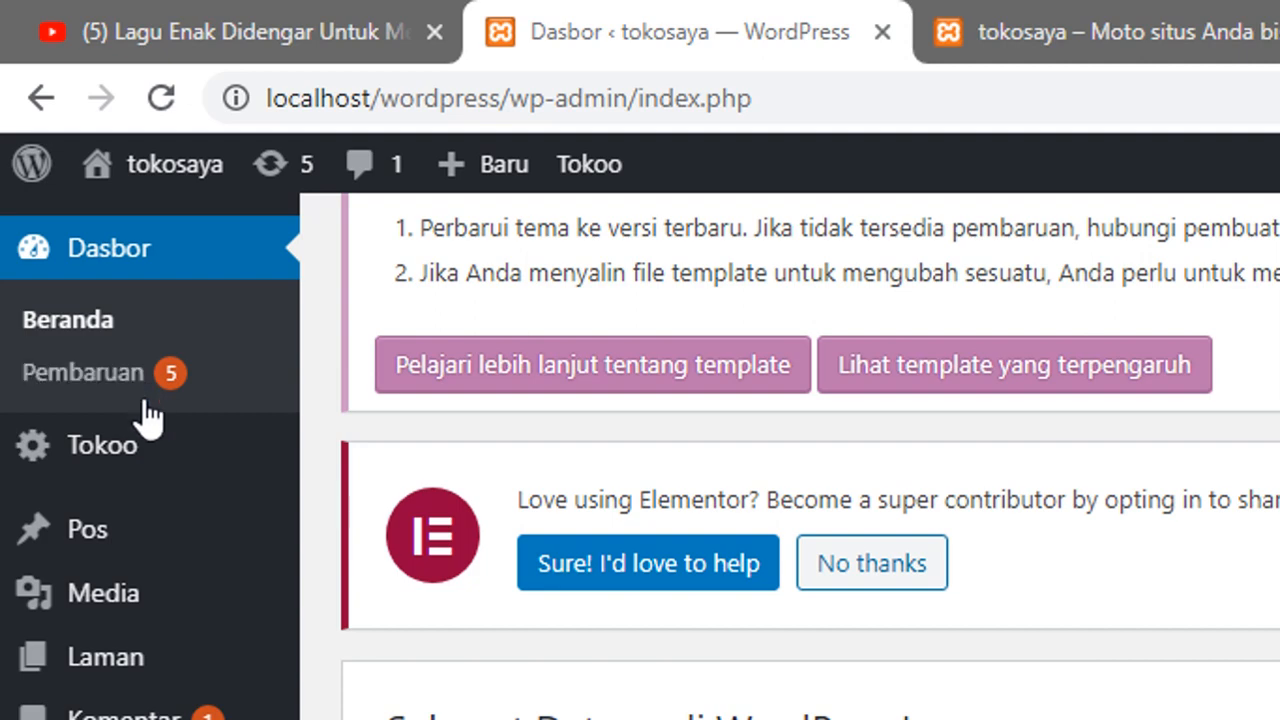
pyautogui.moveTo(80, 470)
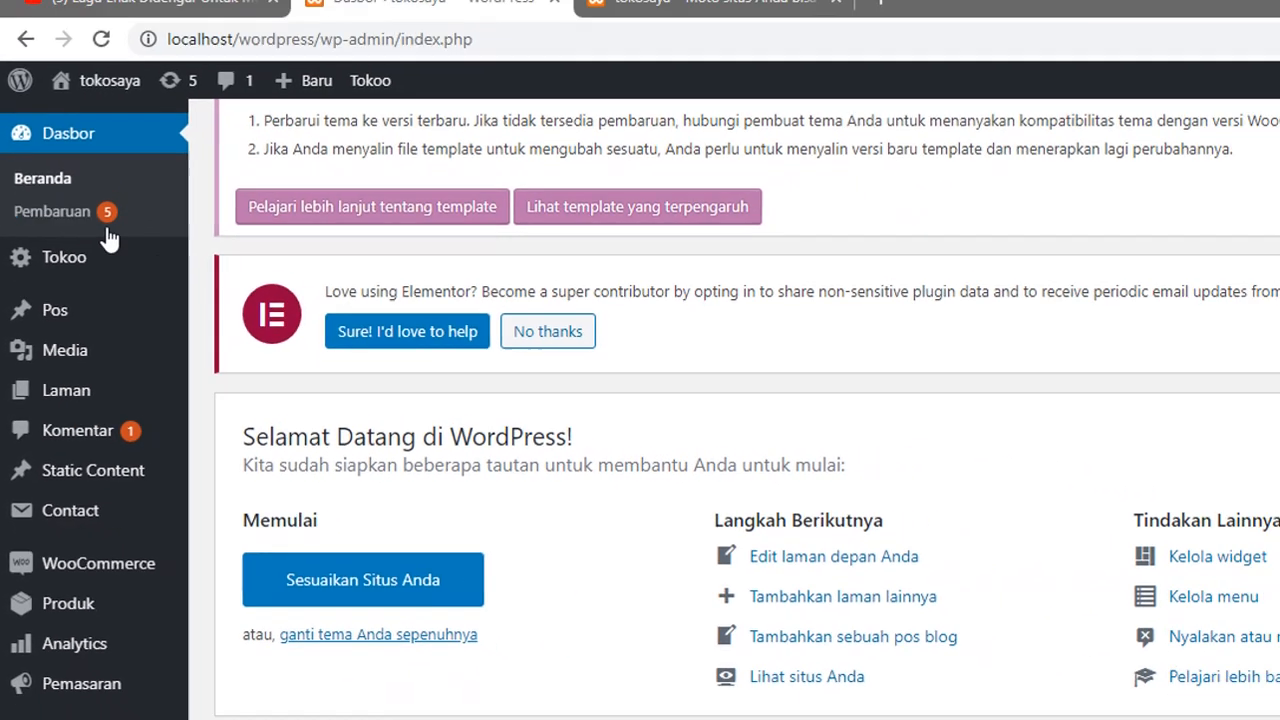
# Open the Tokoo theme's General options in a new browser tab and switch to it.
pyautogui.moveTo(113, 159)
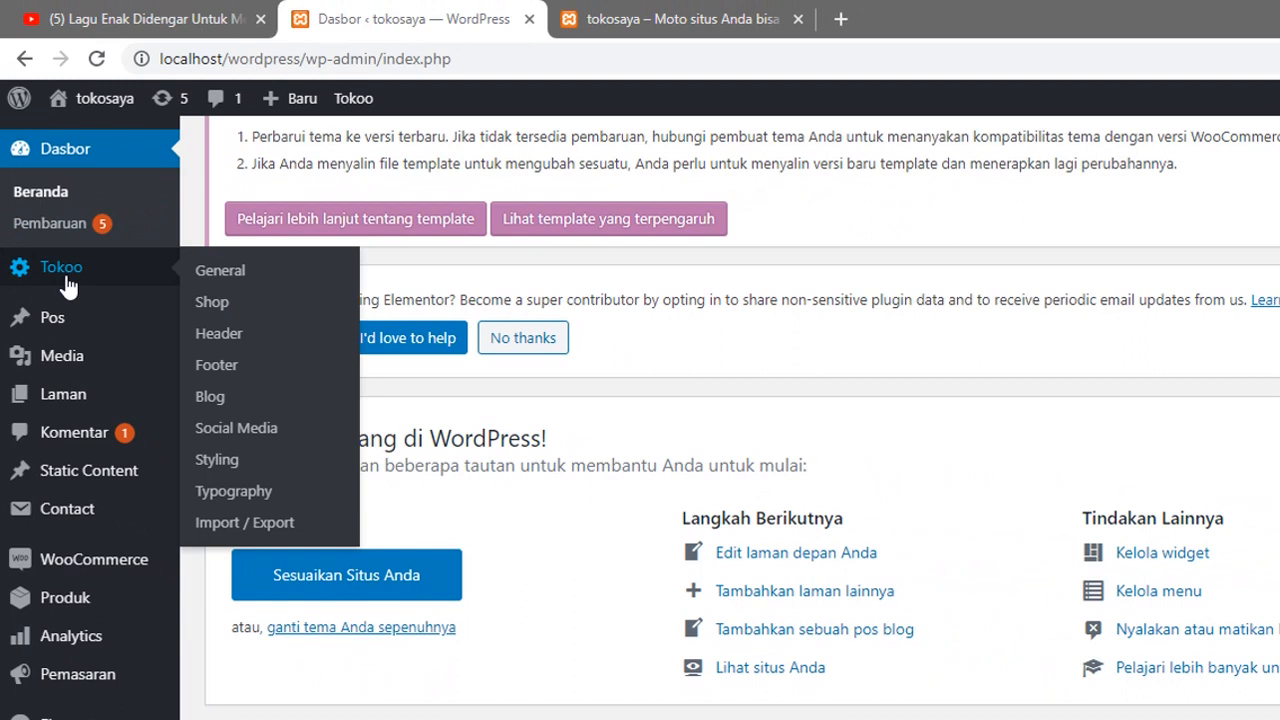
pyautogui.rightClick(227, 274)
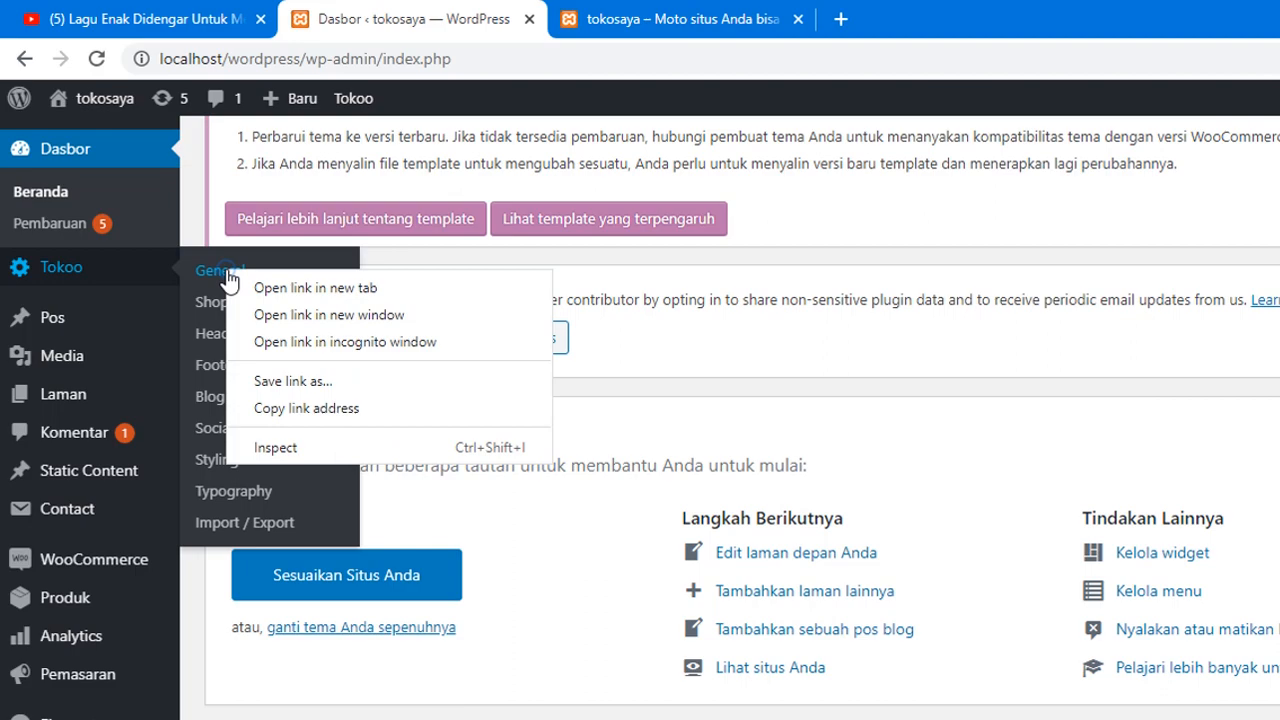
pyautogui.click(307, 288)
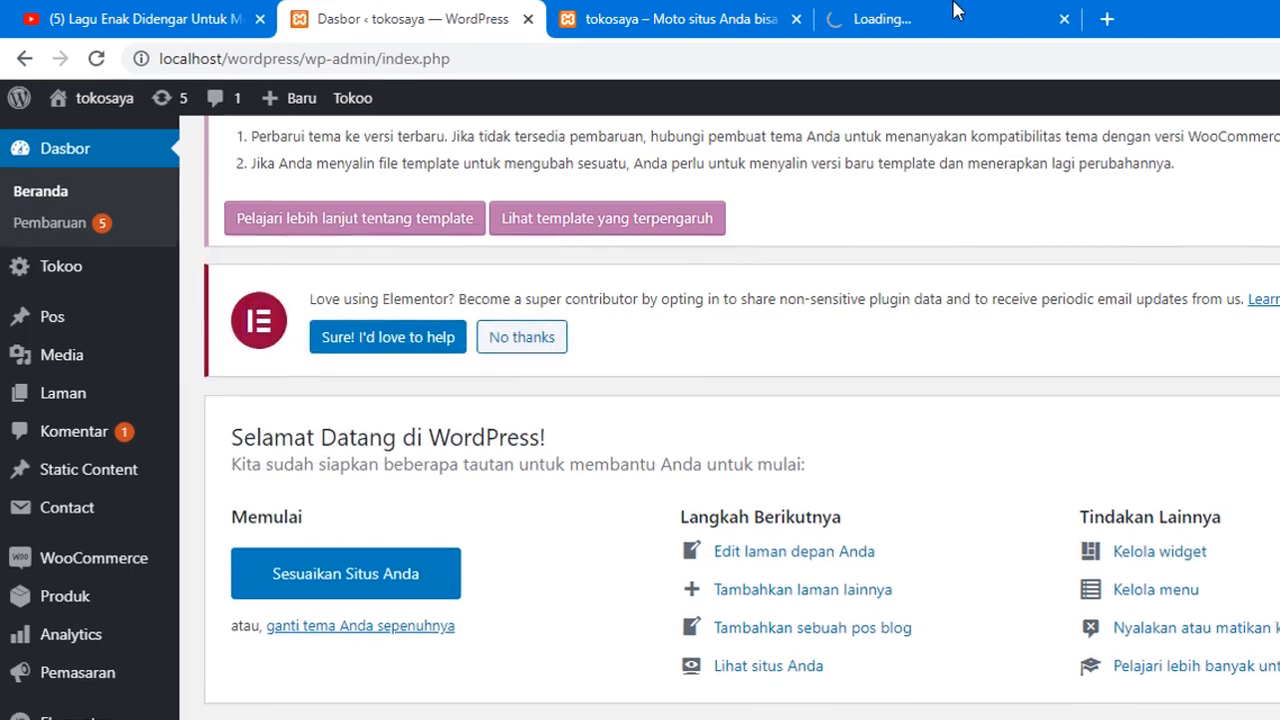
pyautogui.click(870, 18)
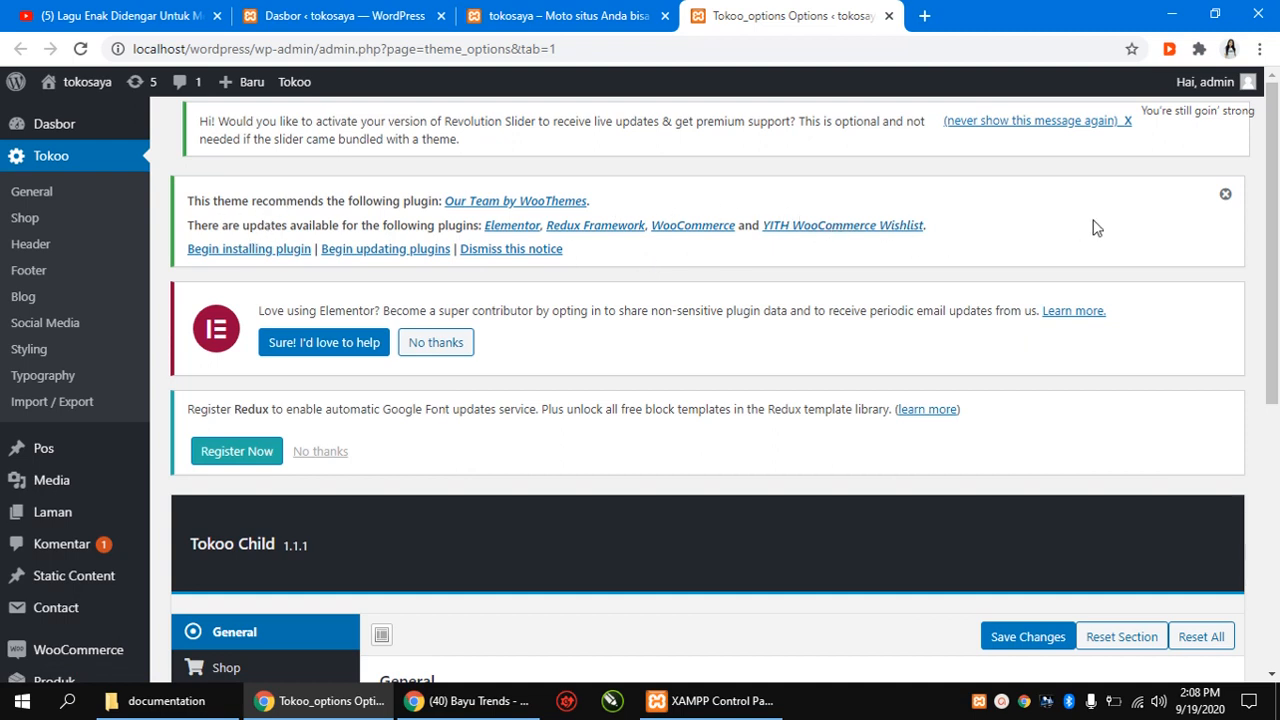
# Dismiss the recommended plugins notice and review the Tokoo Child theme's General settings.
pyautogui.click(1225, 194)
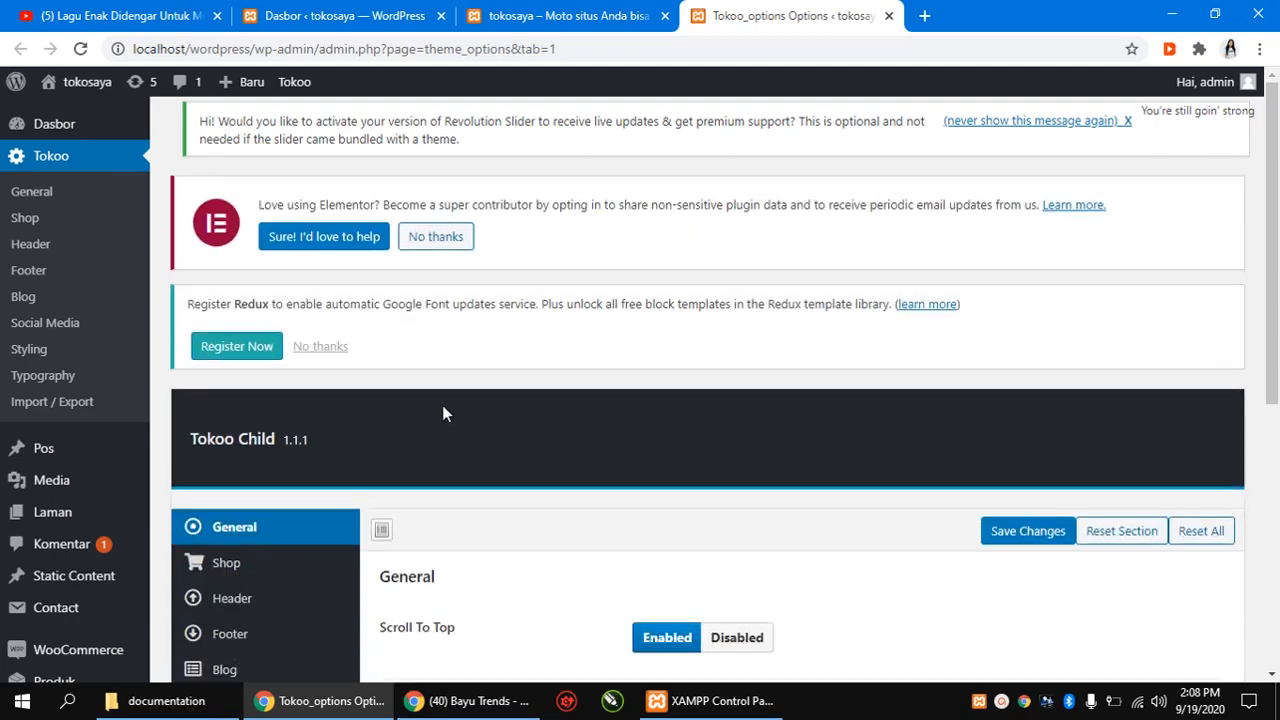
pyautogui.scroll(-2, 444, 413)
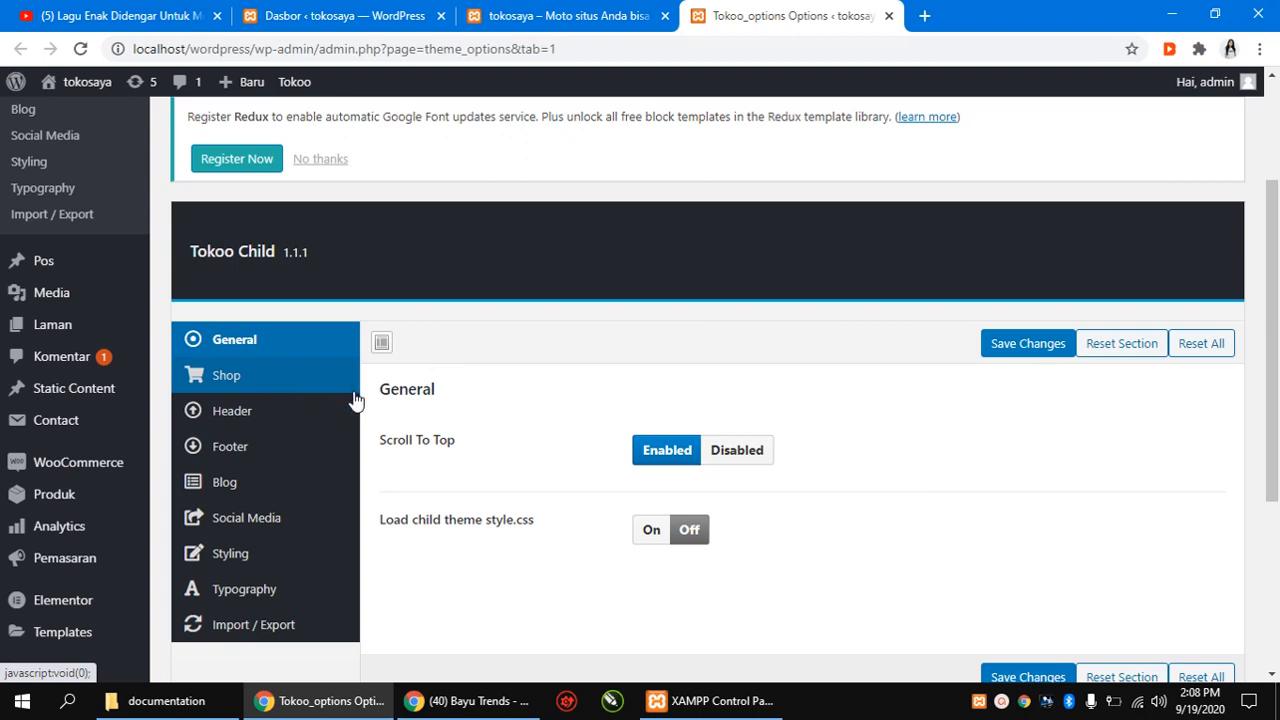
pyautogui.scroll(-3, 355, 400)
pyautogui.scroll(2, 356, 400)
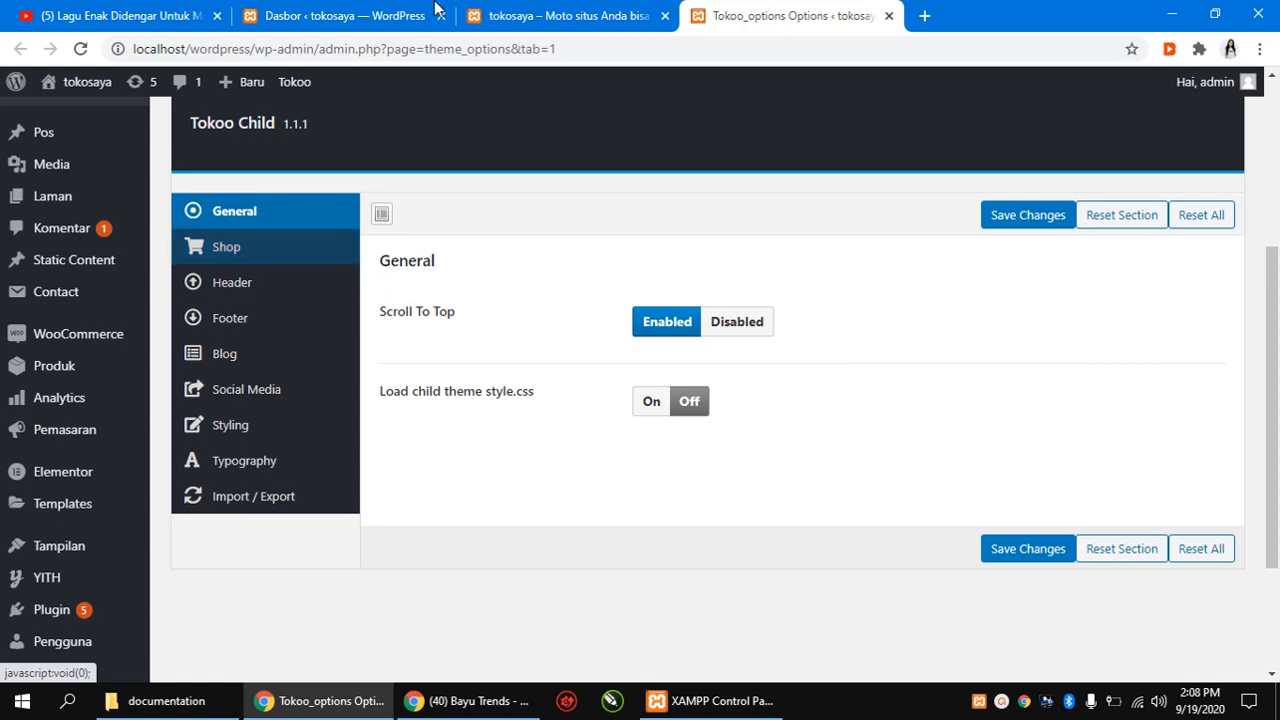
# Check the storefront's header and the WordPress dashboard, then return to the Tokoo theme options.
pyautogui.click(576, 17)
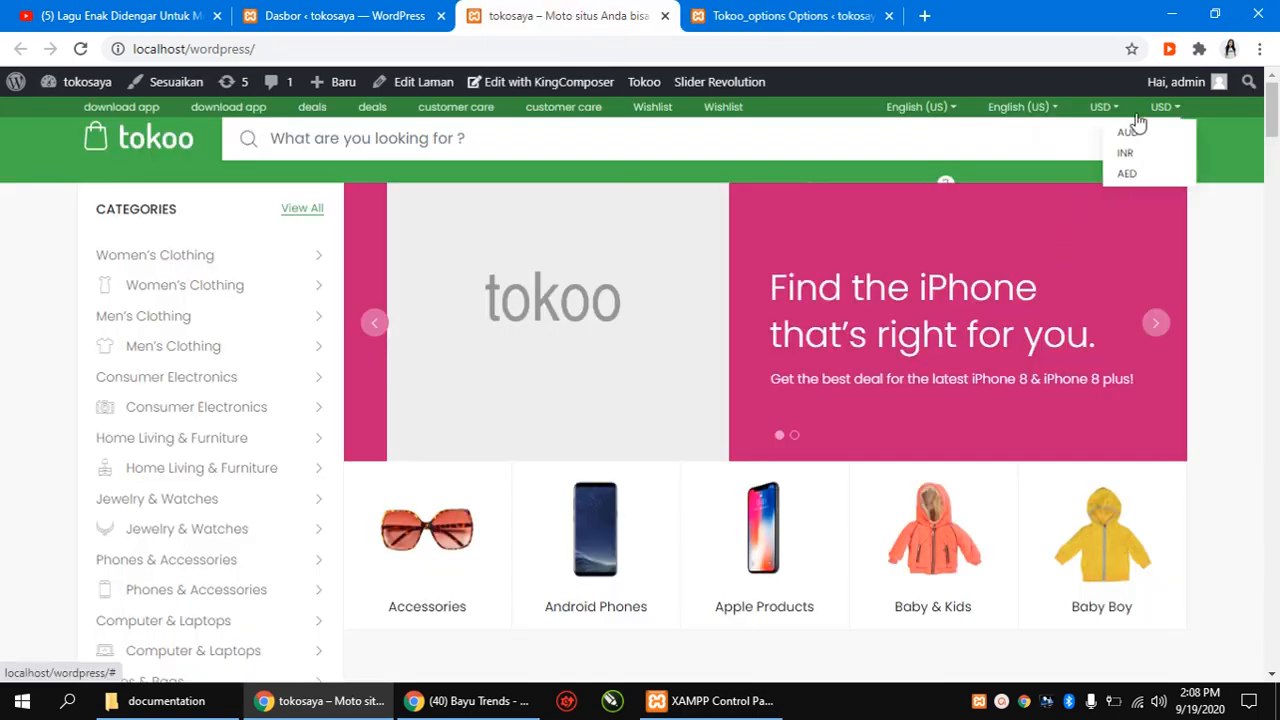
pyautogui.scroll(-1, 1117, 158)
pyautogui.scroll(1, 1117, 158)
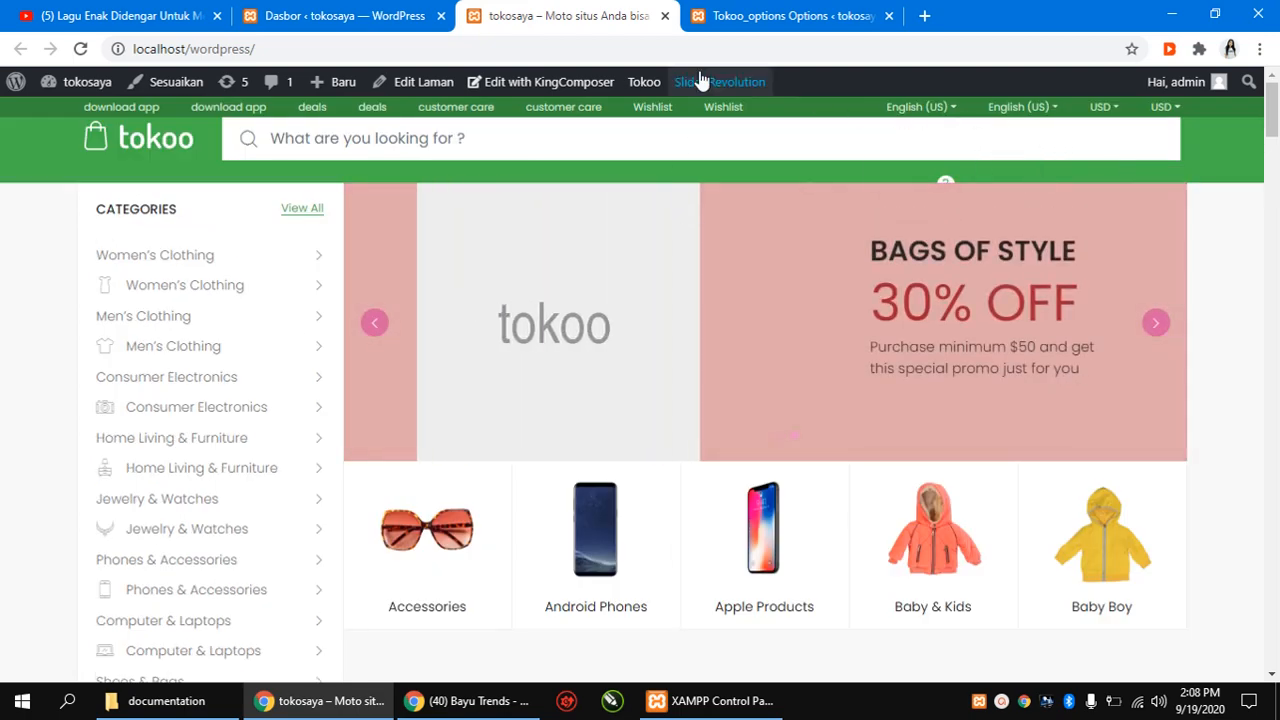
pyautogui.click(372, 14)
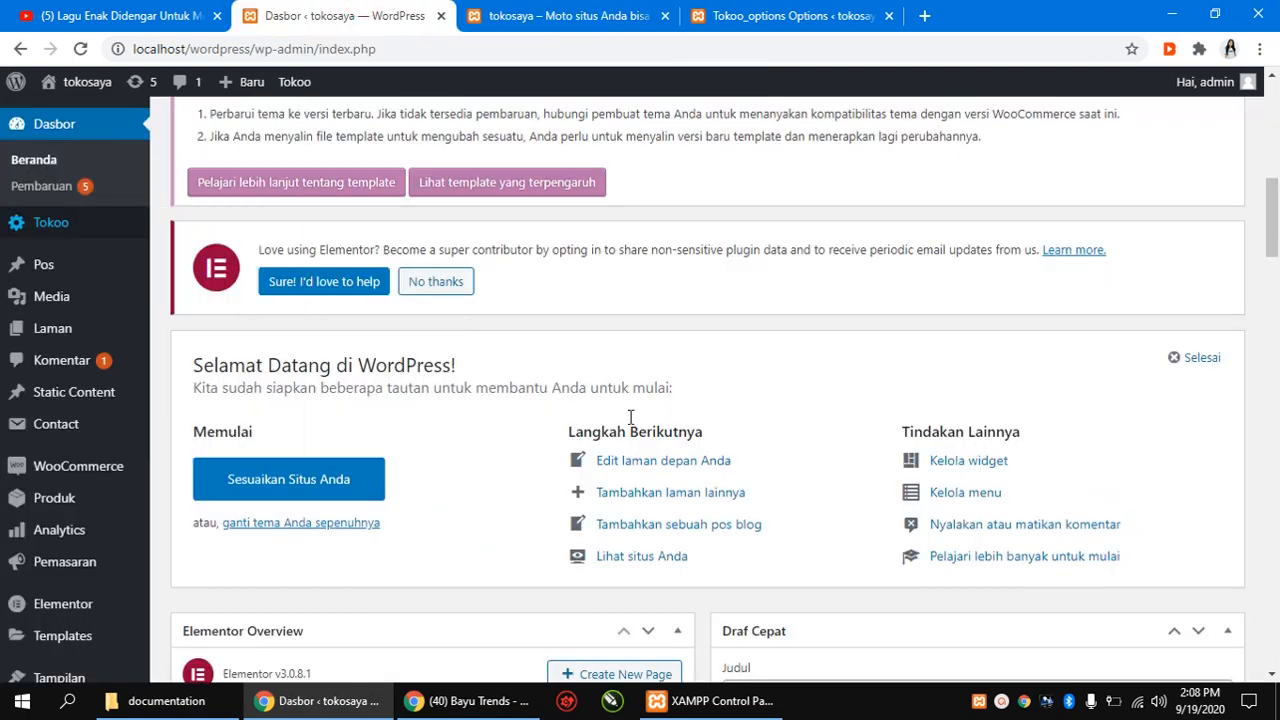
pyautogui.hotkey('ctrl', 'Tab')
pyautogui.hotkey('ctrl', 'Tab')
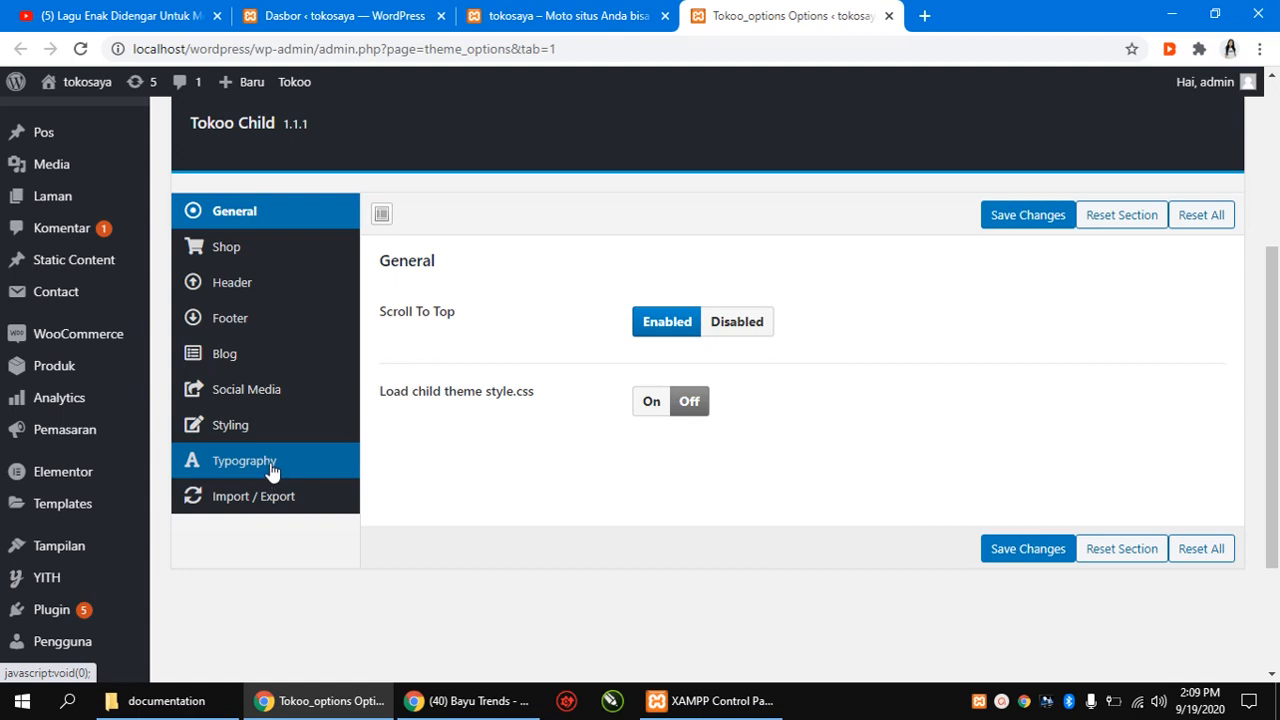
# Open the theme's Shop options and review the catalog mode, shop page layout and single product page settings.
pyautogui.click(285, 249)
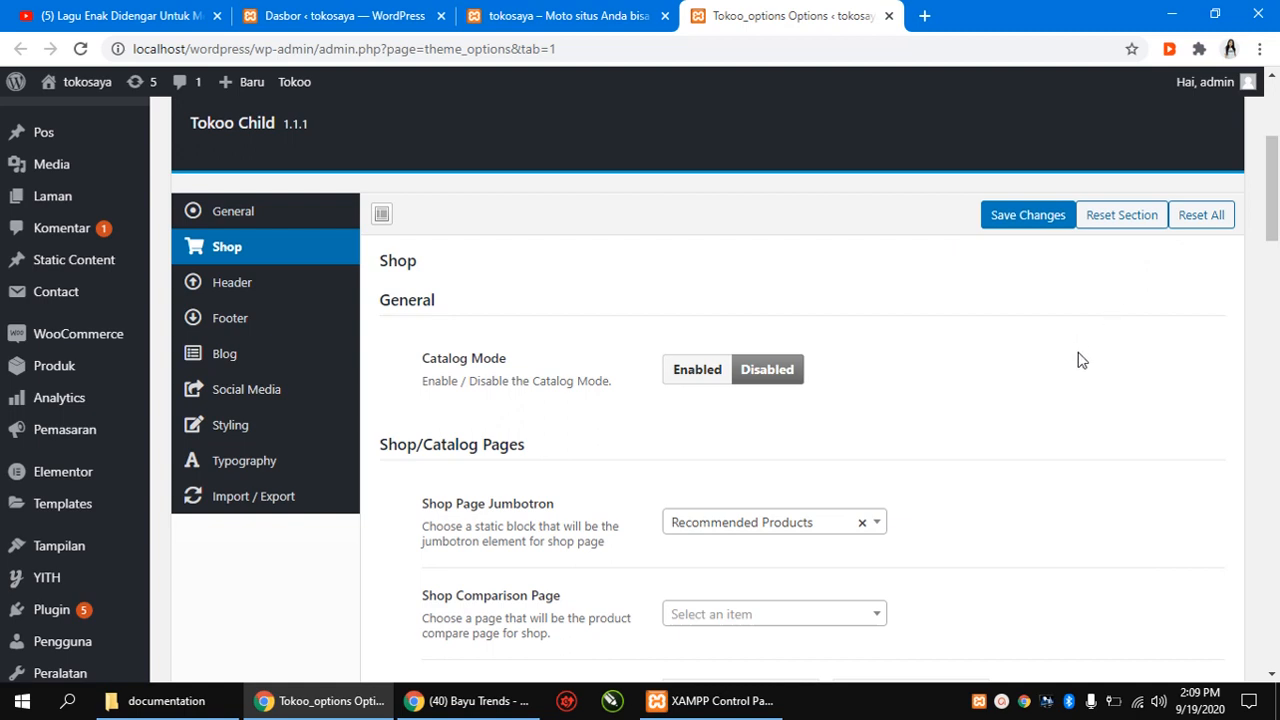
pyautogui.scroll(-2, 510, 424)
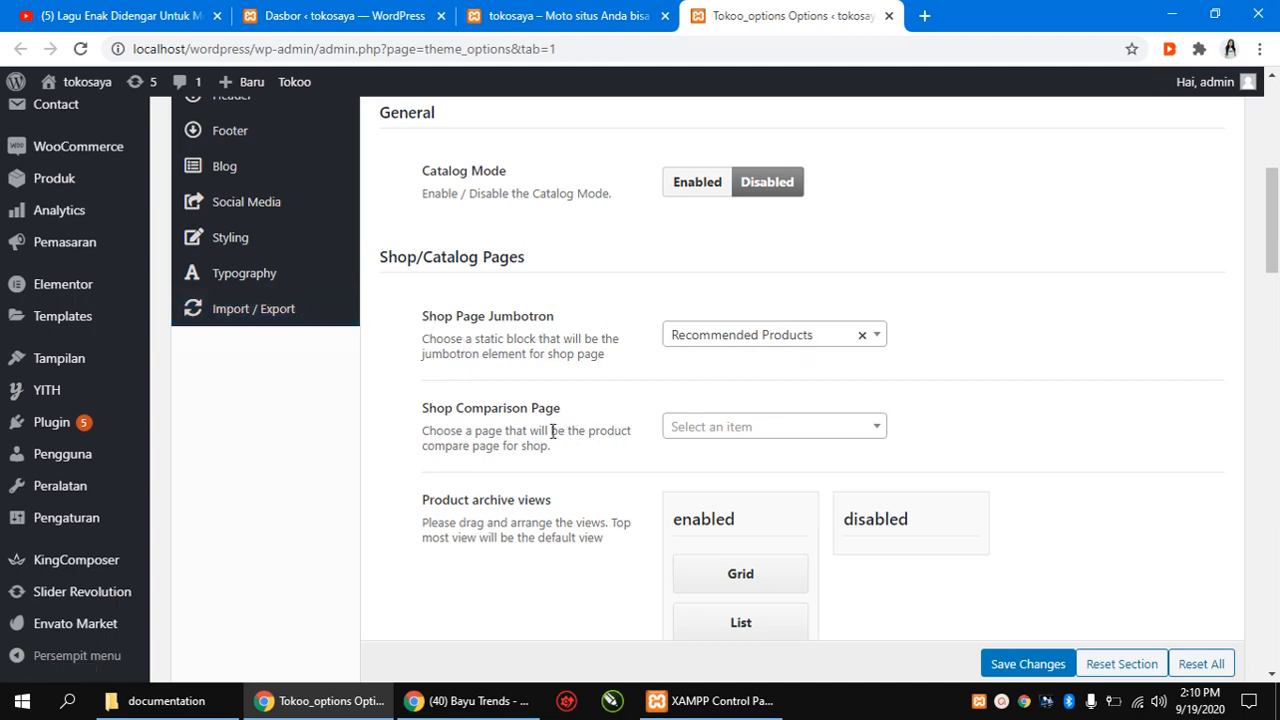
pyautogui.scroll(-4, 553, 430)
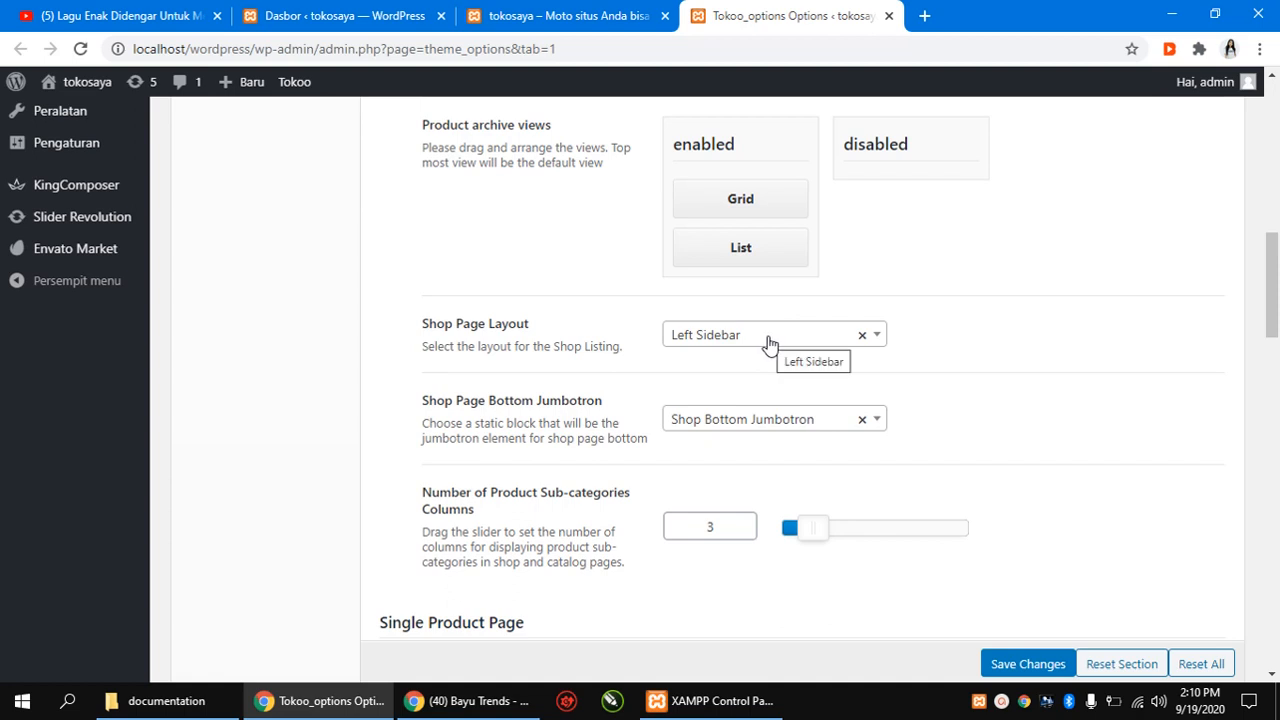
pyautogui.scroll(-3, 768, 344)
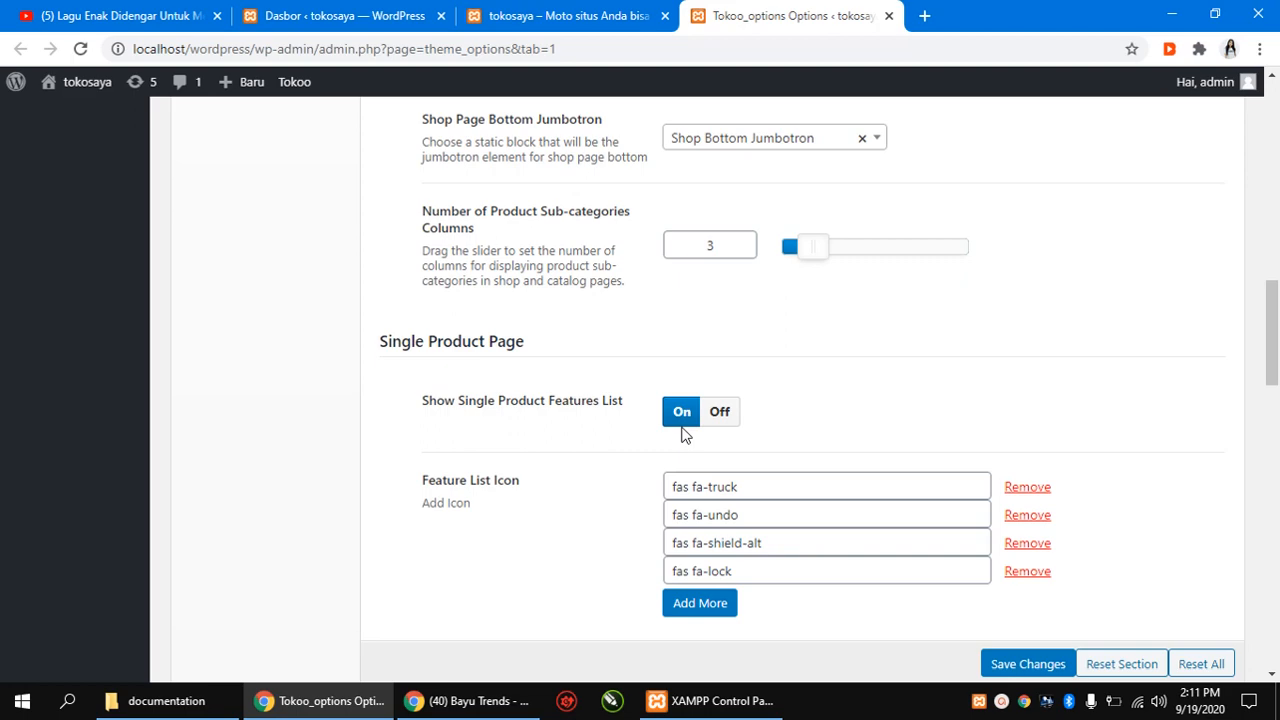
pyautogui.scroll(10, 684, 420)
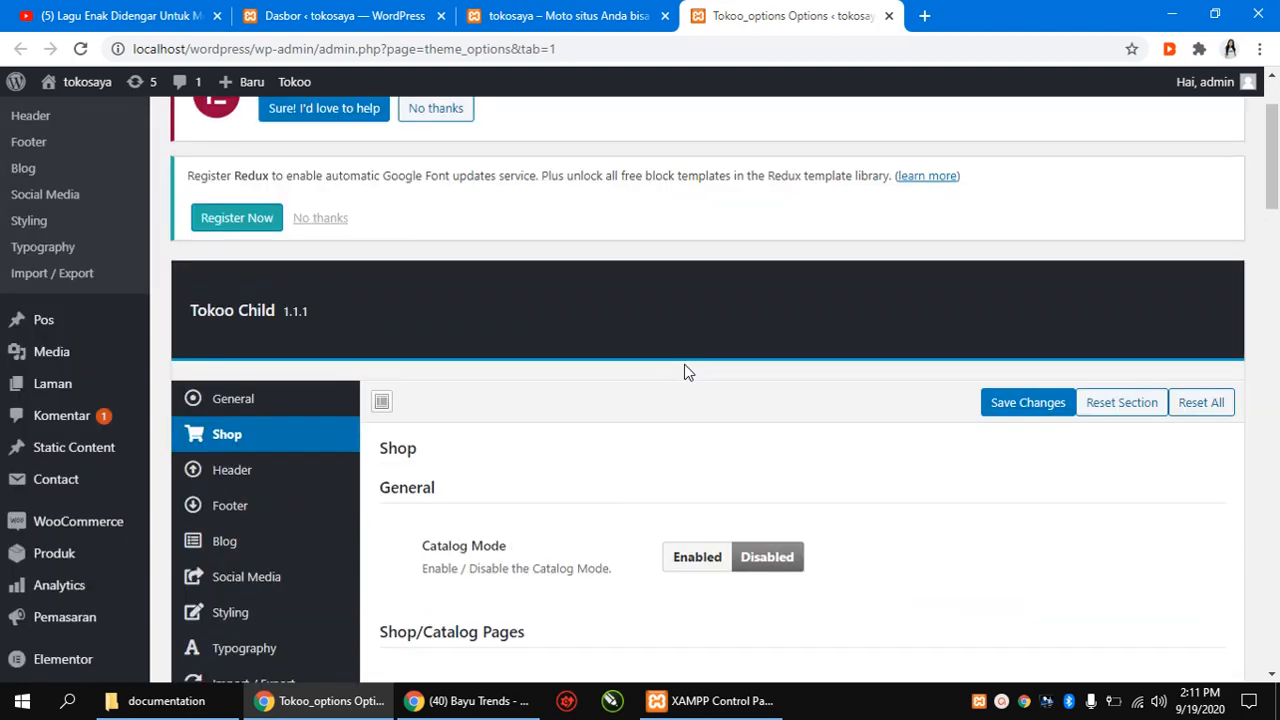
pyautogui.scroll(-1, 683, 369)
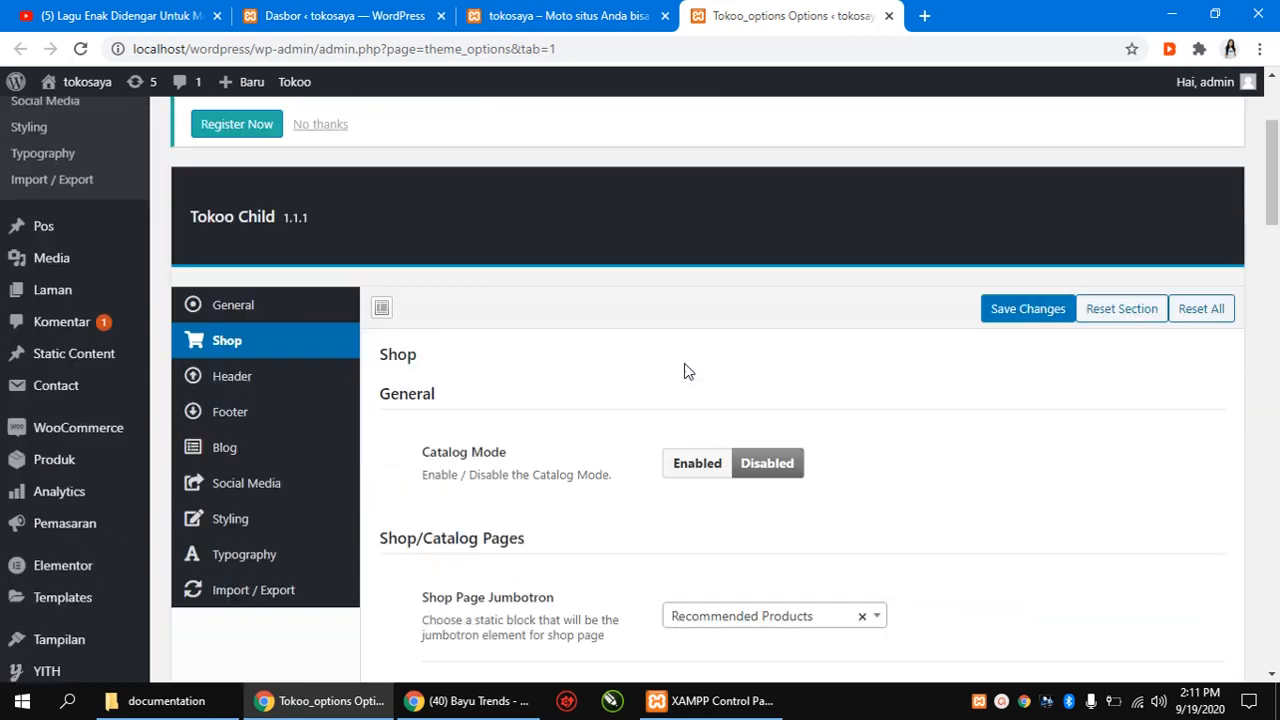
# Open the Header options and review the top bar, logo, masthead, search, cart and user account settings.
pyautogui.click(240, 388)
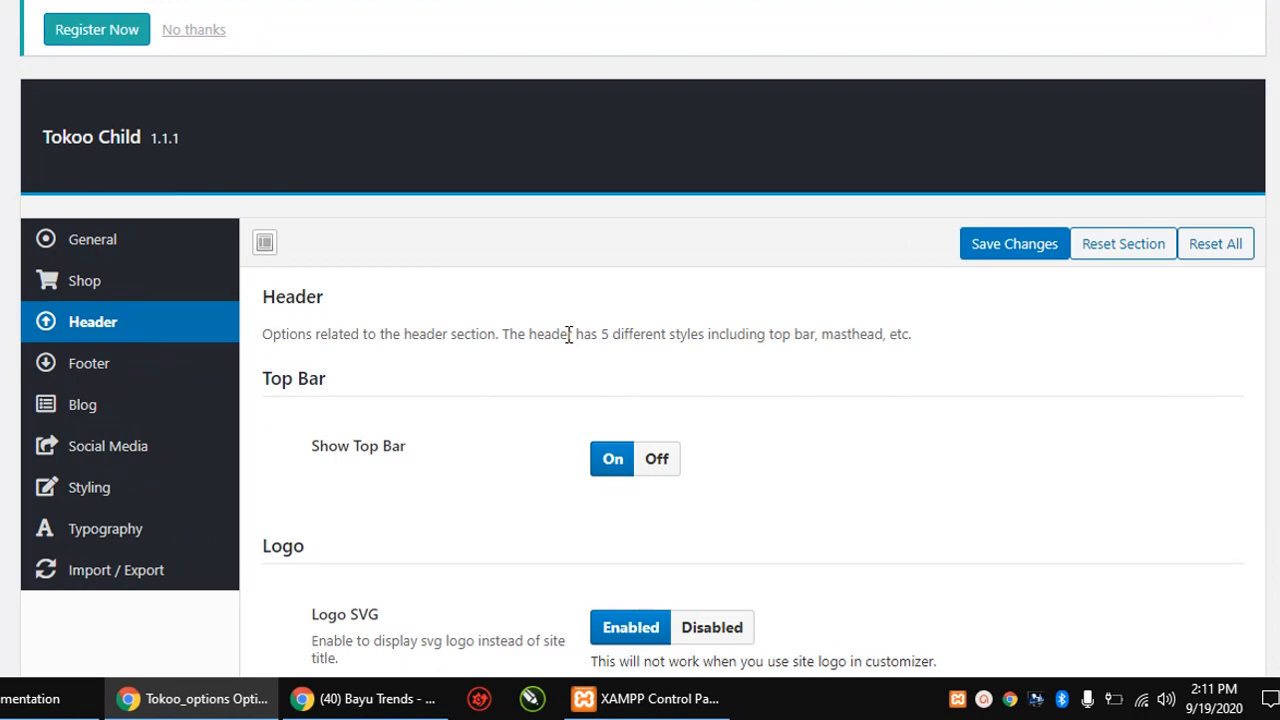
pyautogui.scroll(-8, 568, 334)
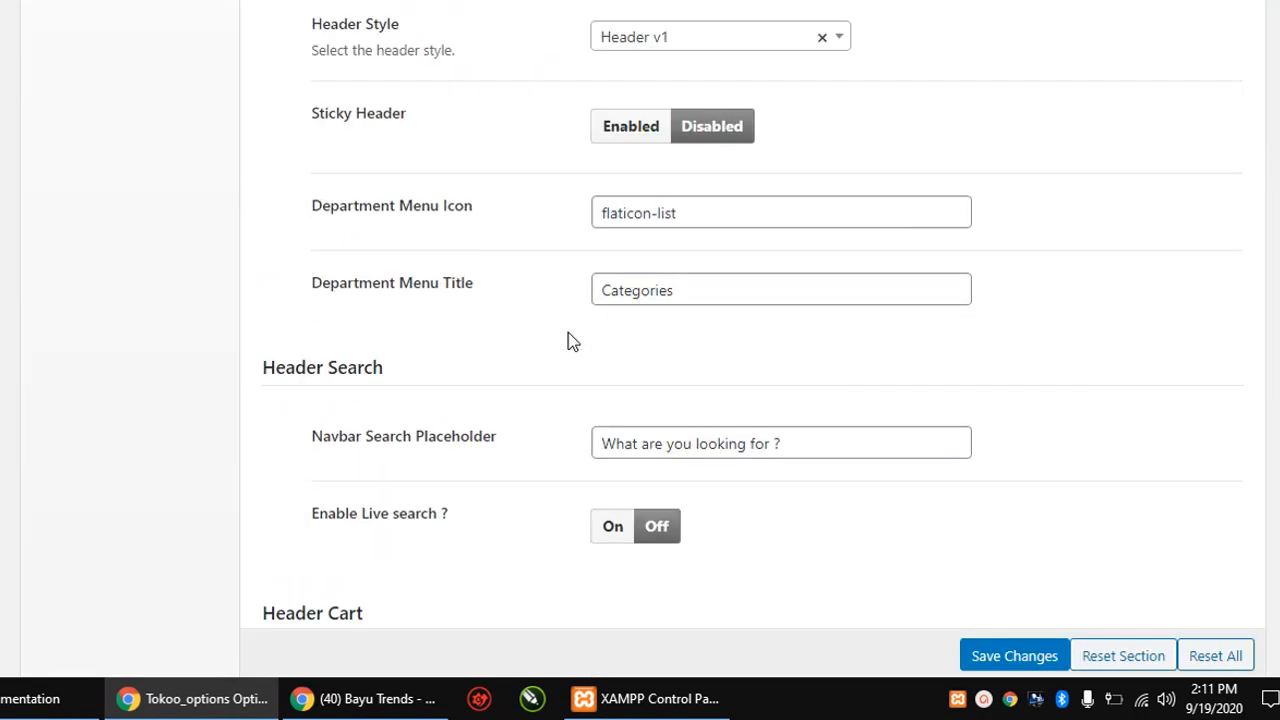
pyautogui.scroll(6, 569, 341)
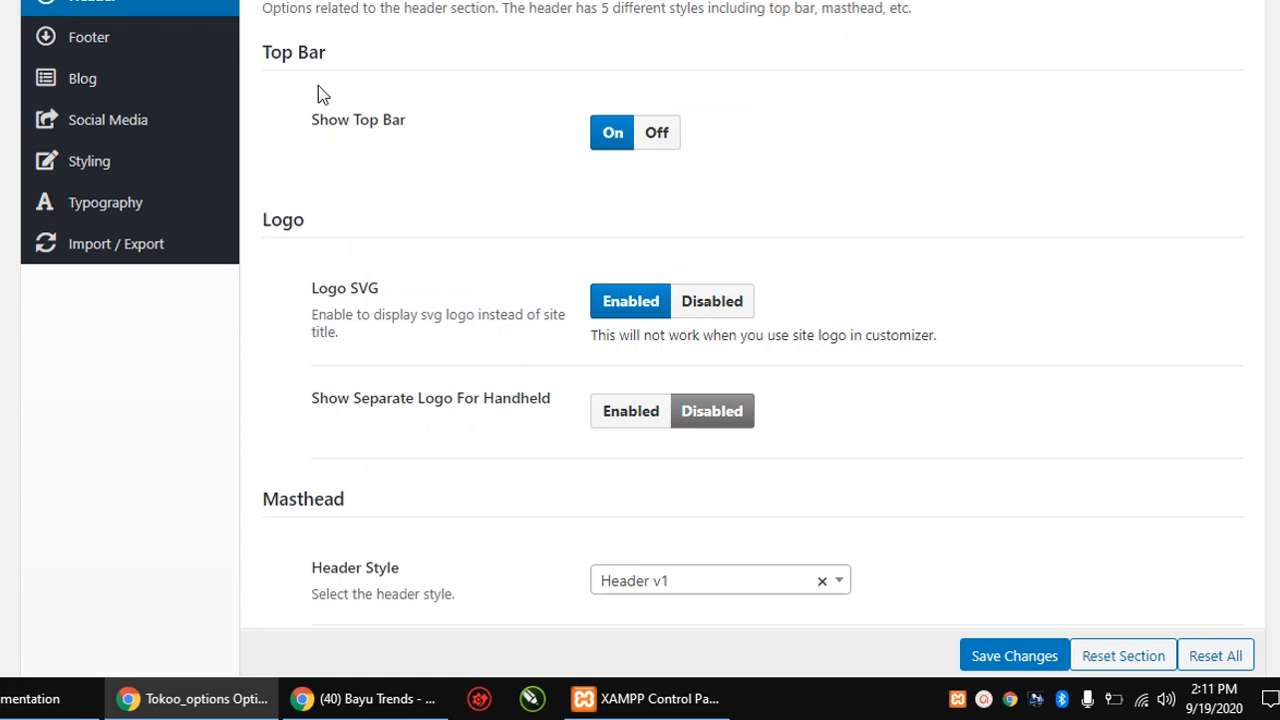
pyautogui.scroll(-6, 557, 209)
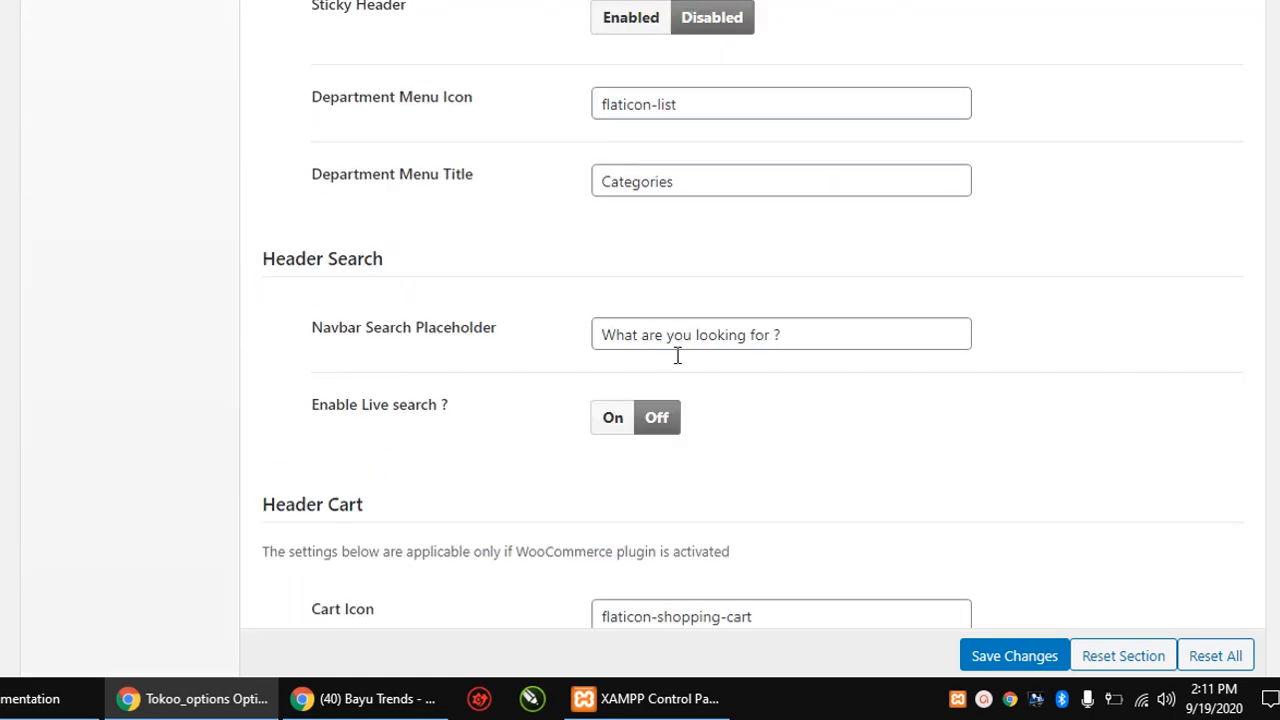
pyautogui.scroll(3, 678, 376)
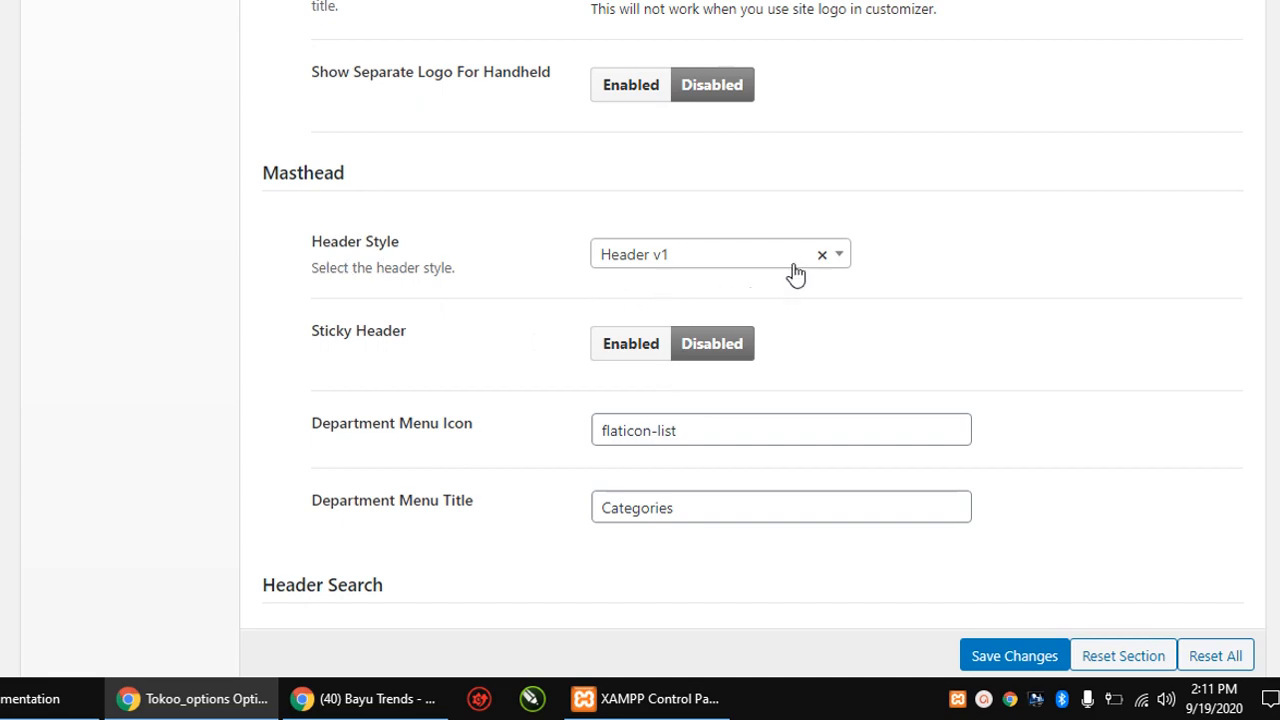
pyautogui.scroll(-8, 562, 358)
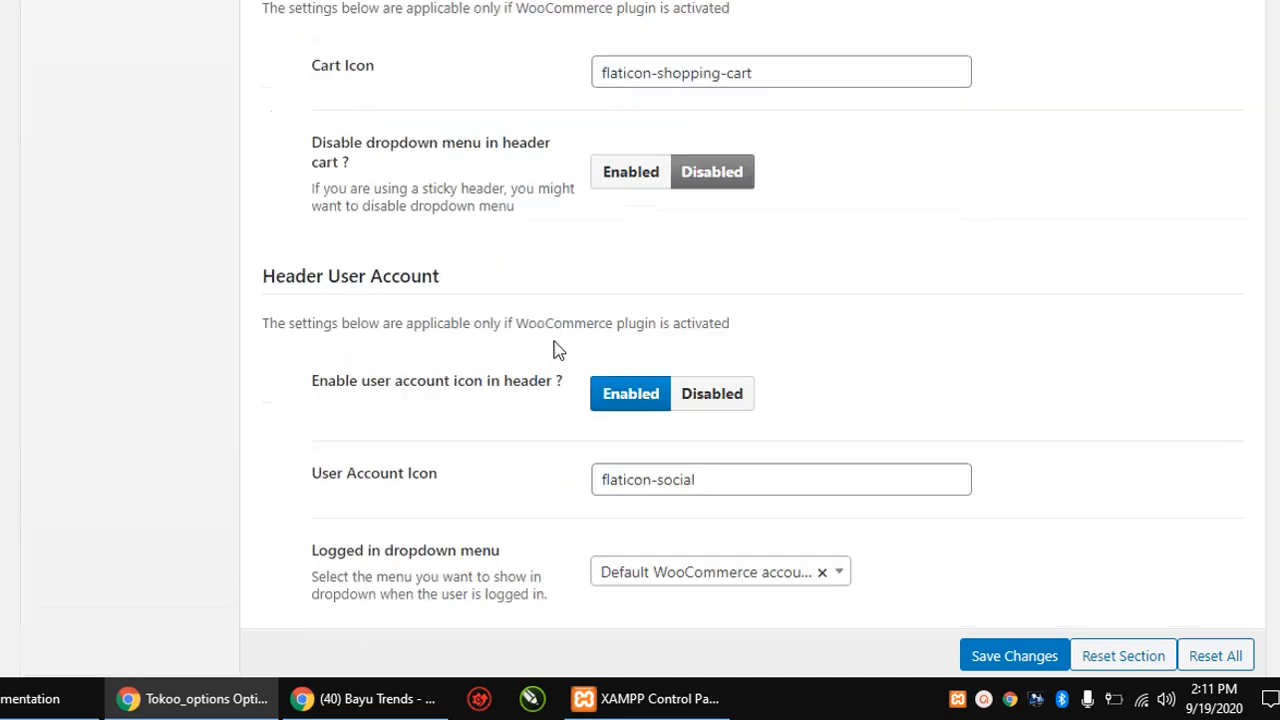
pyautogui.scroll(10, 555, 345)
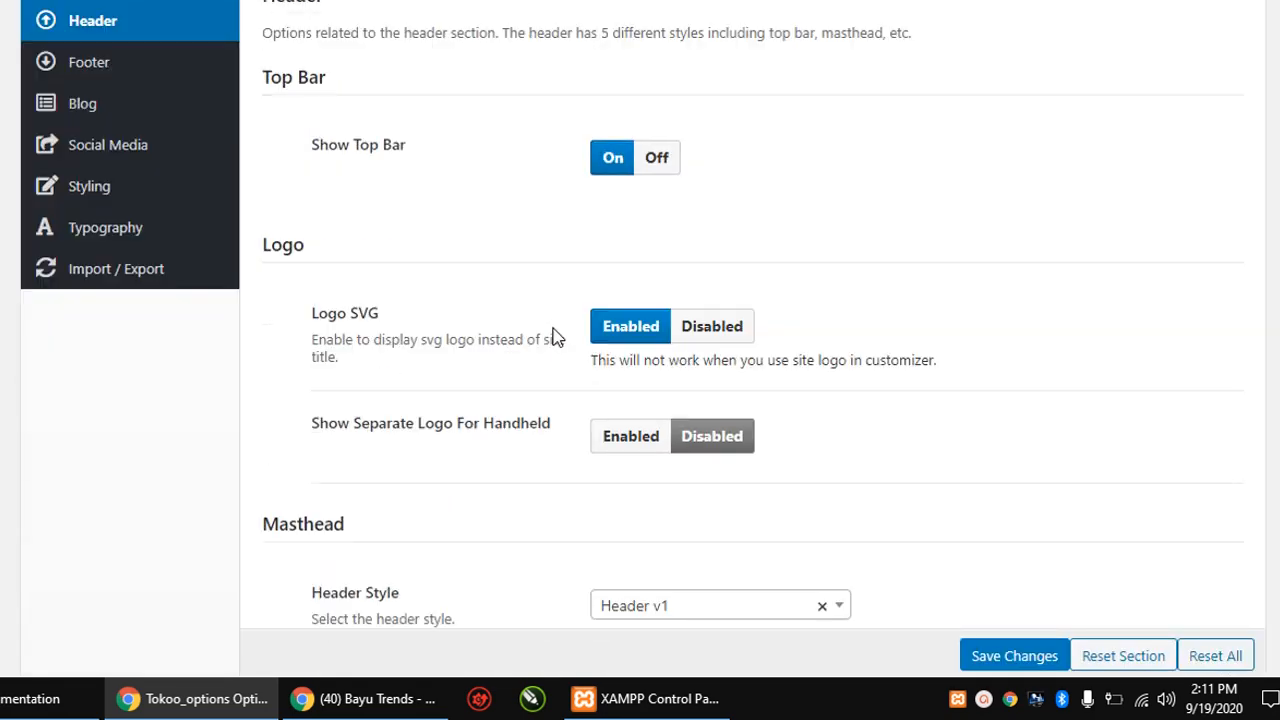
pyautogui.scroll(3, 555, 338)
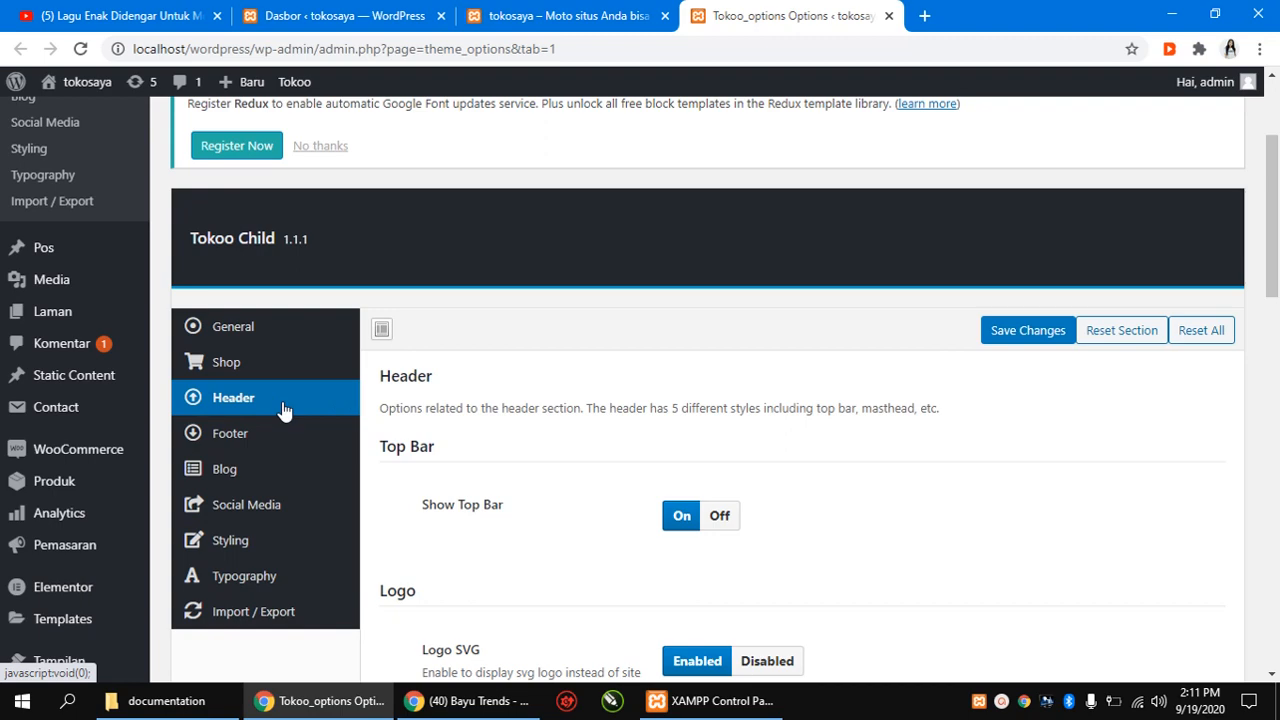
pyautogui.scroll(-2, 283, 410)
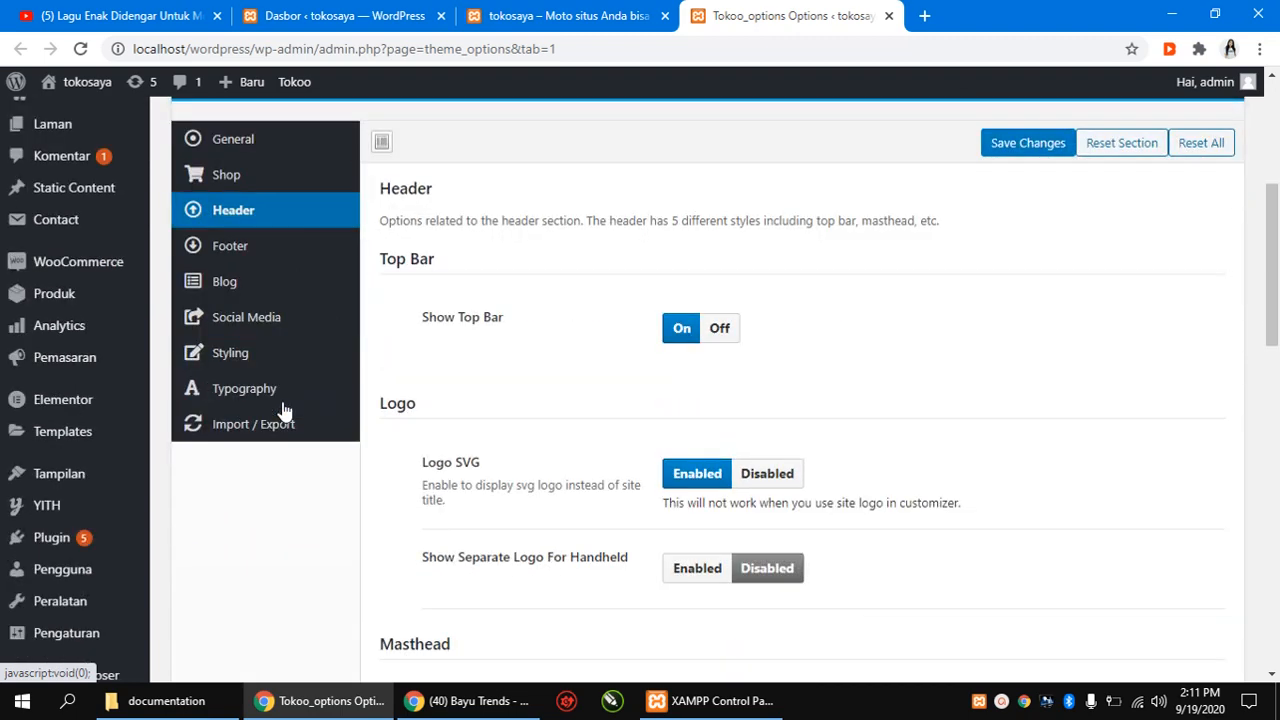
# Open the Footer options, look over the storefront's home page, and return to the theme options.
pyautogui.click(229, 252)
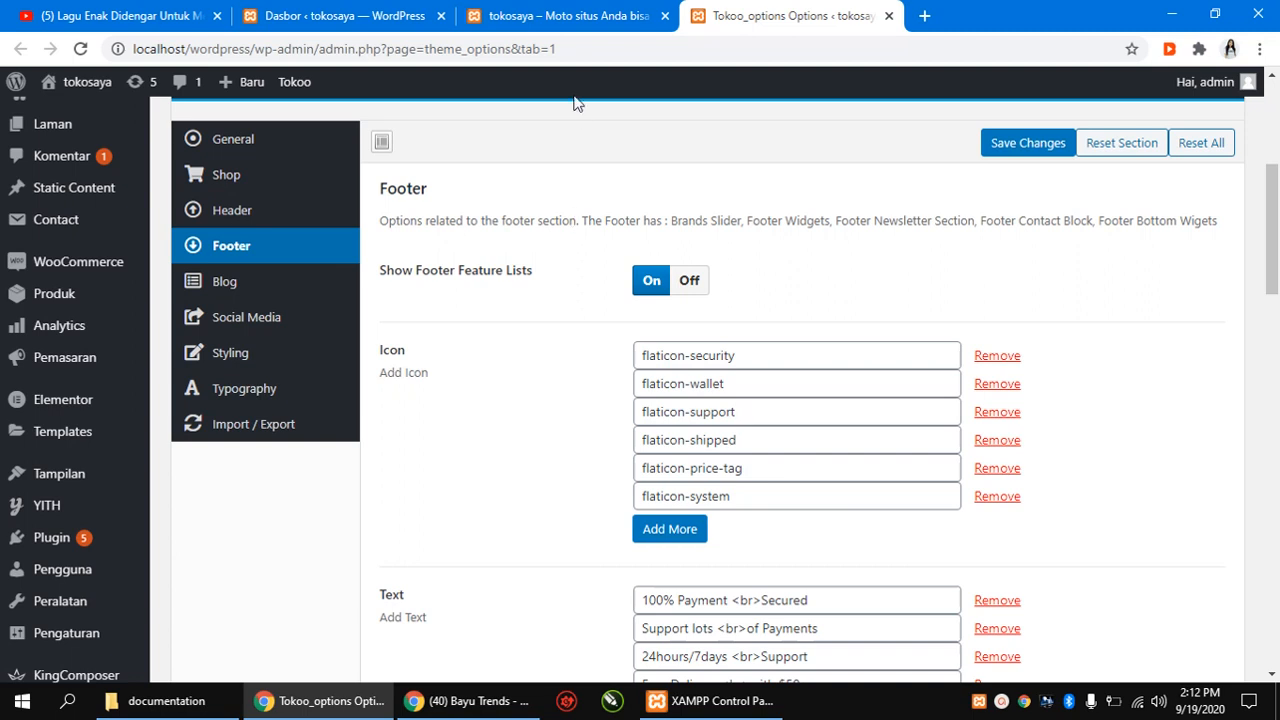
pyautogui.click(575, 15)
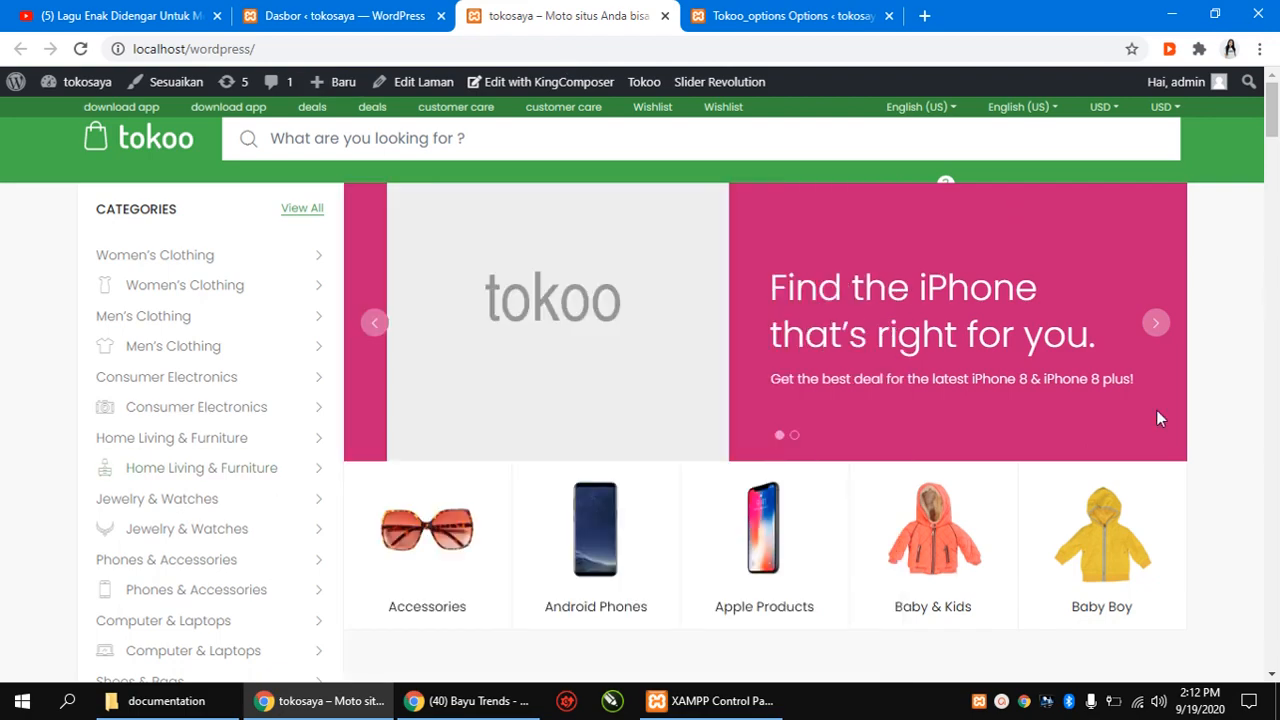
pyautogui.scroll(-15, 803, 514)
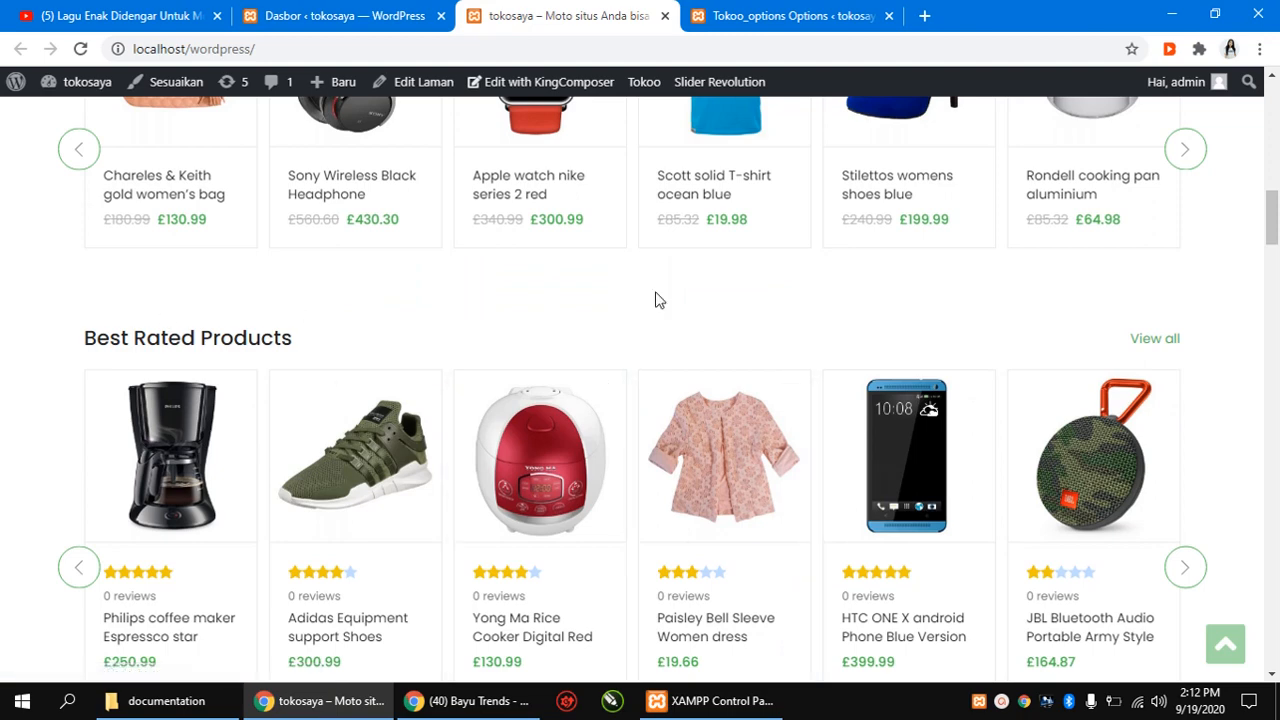
pyautogui.click(757, 22)
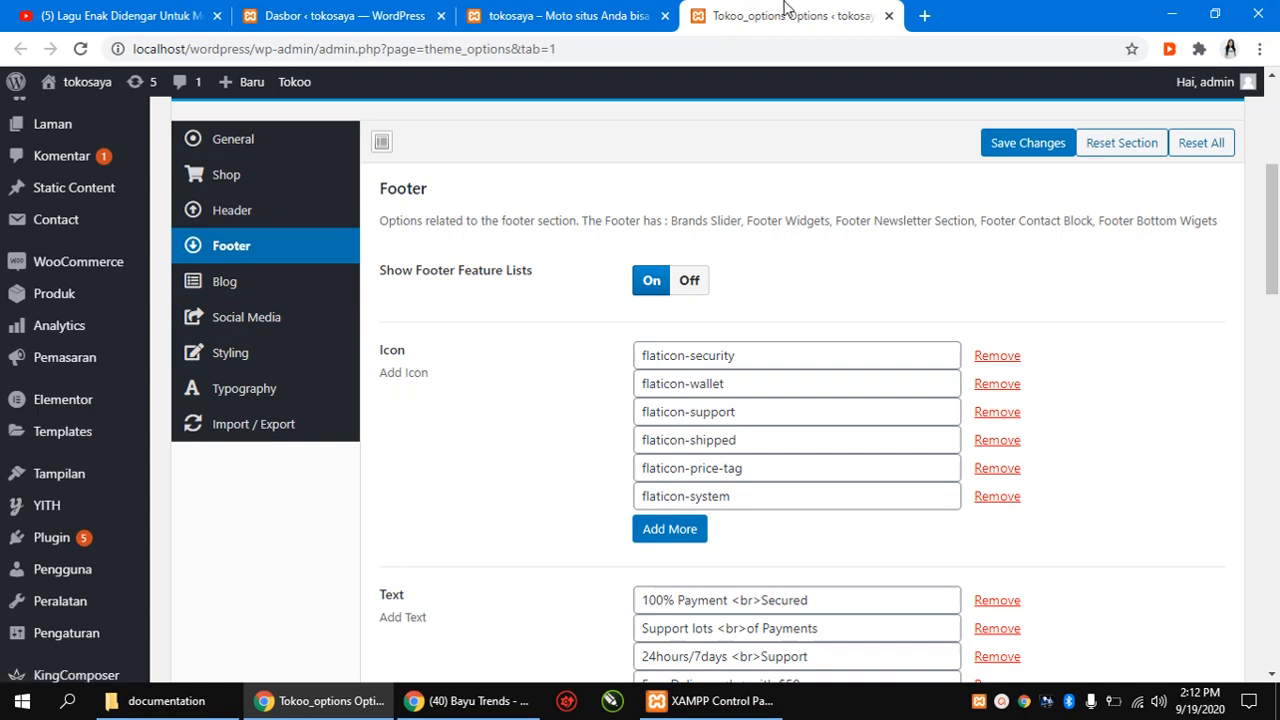
# Examine the storefront footer's feature list, link columns, social icons and payment logos, and return to the Footer options.
pyautogui.click(590, 12)
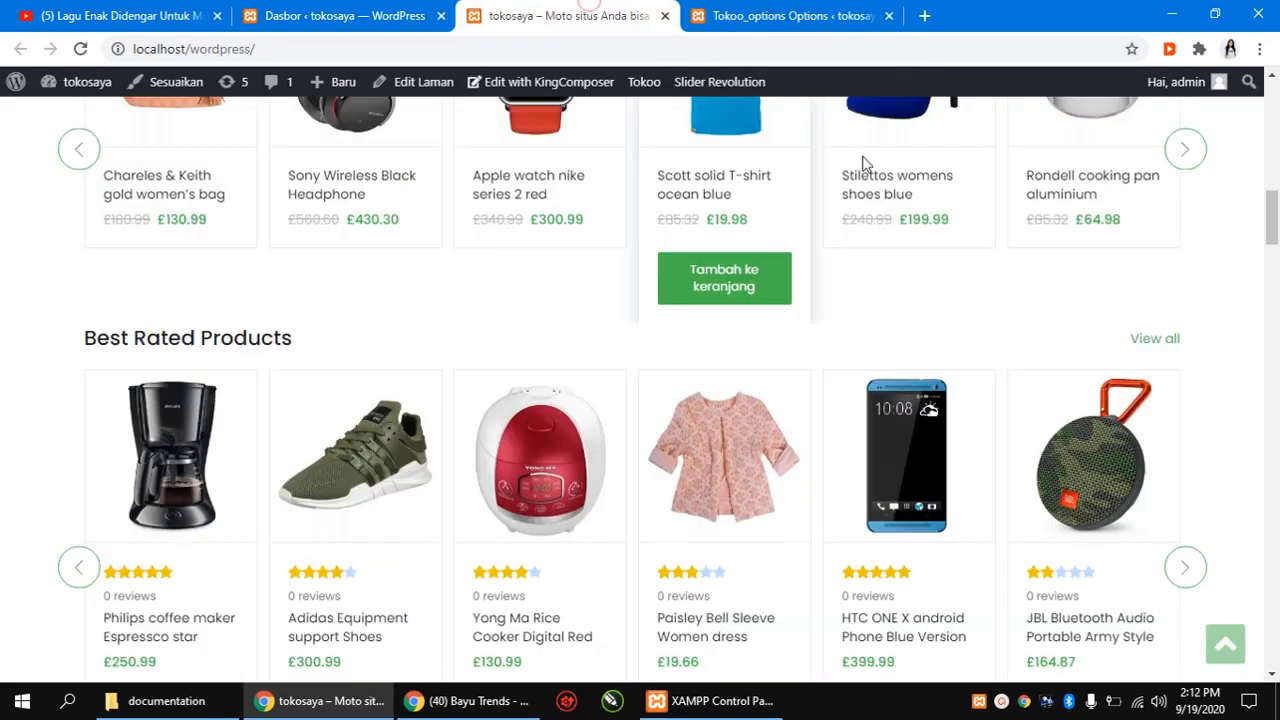
pyautogui.moveTo(1277, 228); pyautogui.dragTo(1274, 640)
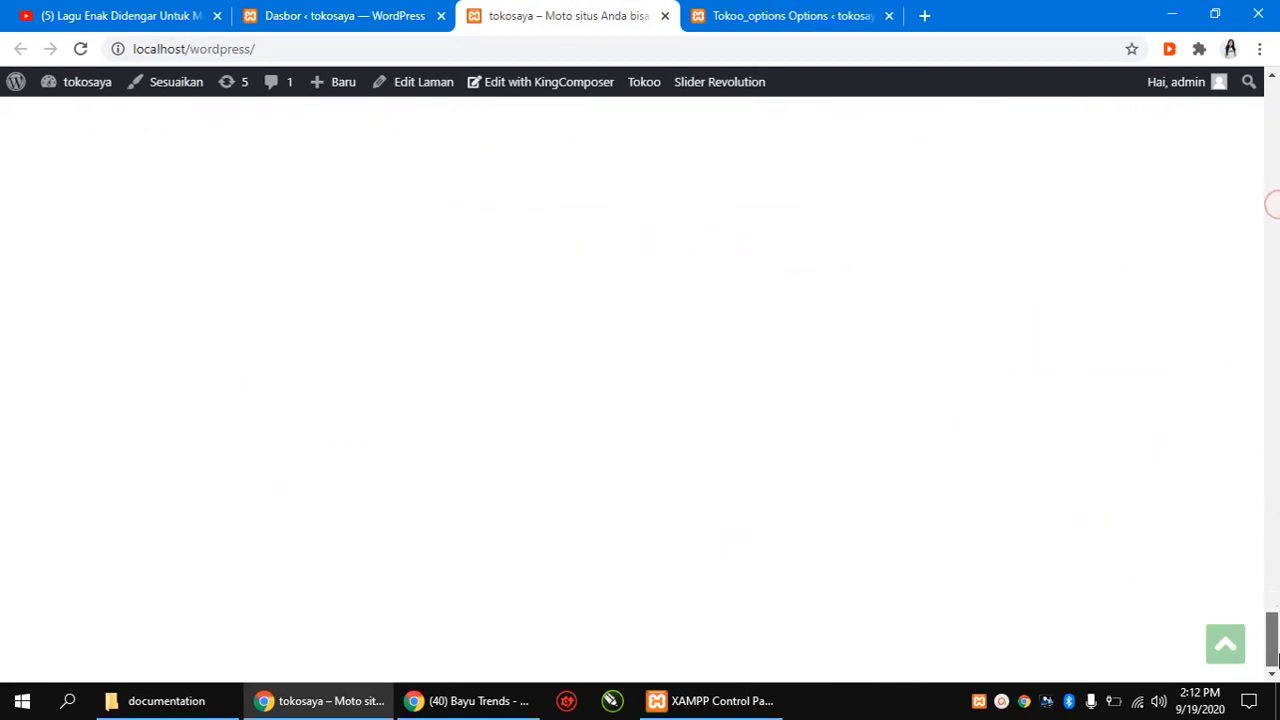
pyautogui.scroll(3, 125, 201)
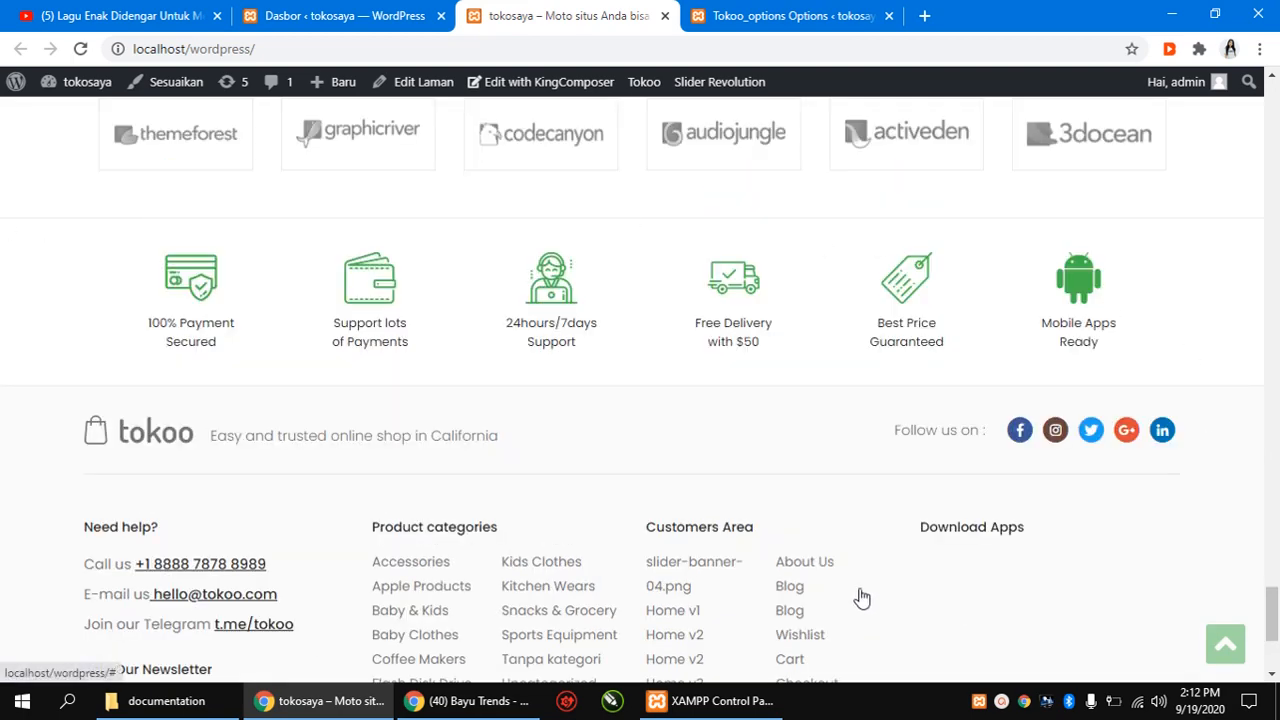
pyautogui.scroll(-3, 840, 580)
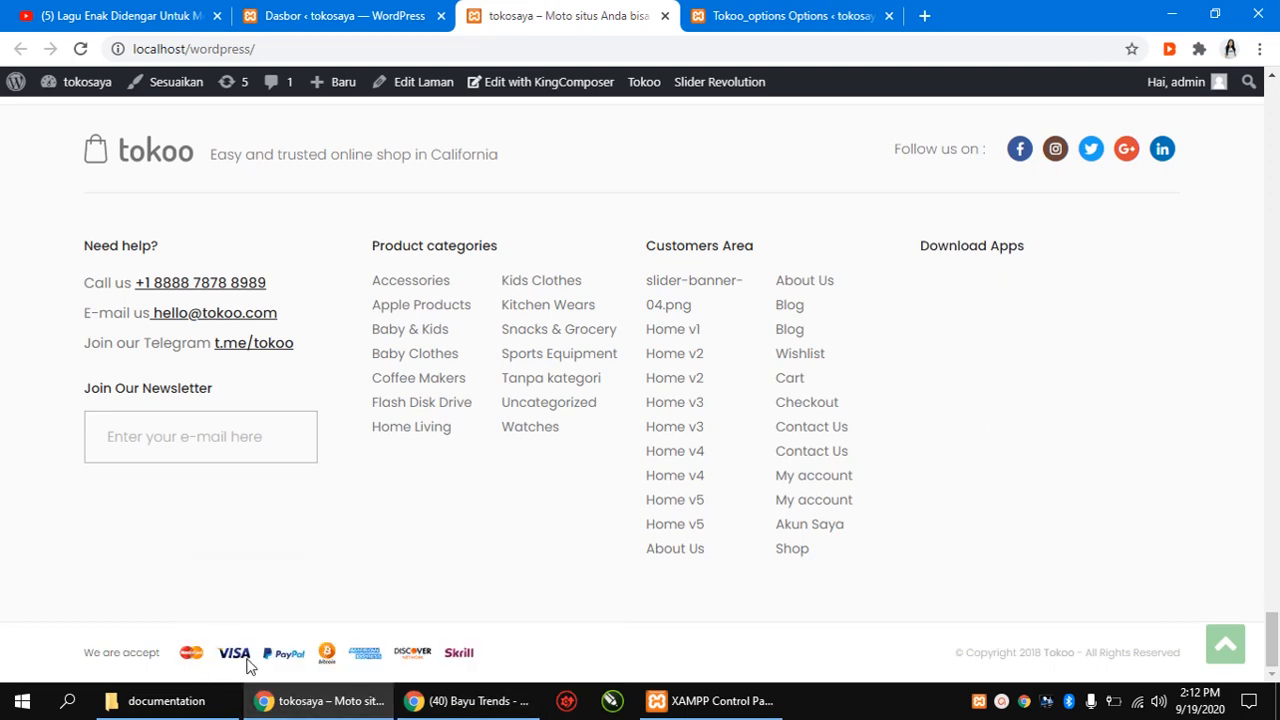
pyautogui.scroll(2, 459, 553)
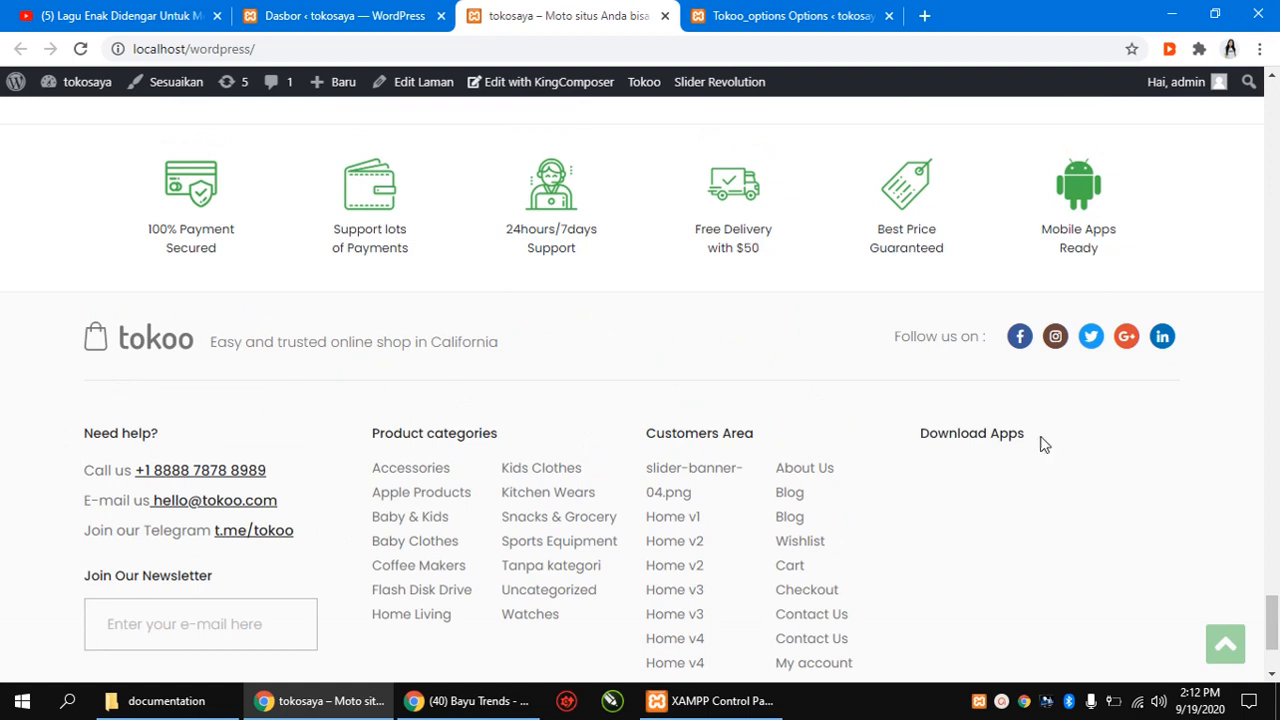
pyautogui.scroll(1, 565, 535)
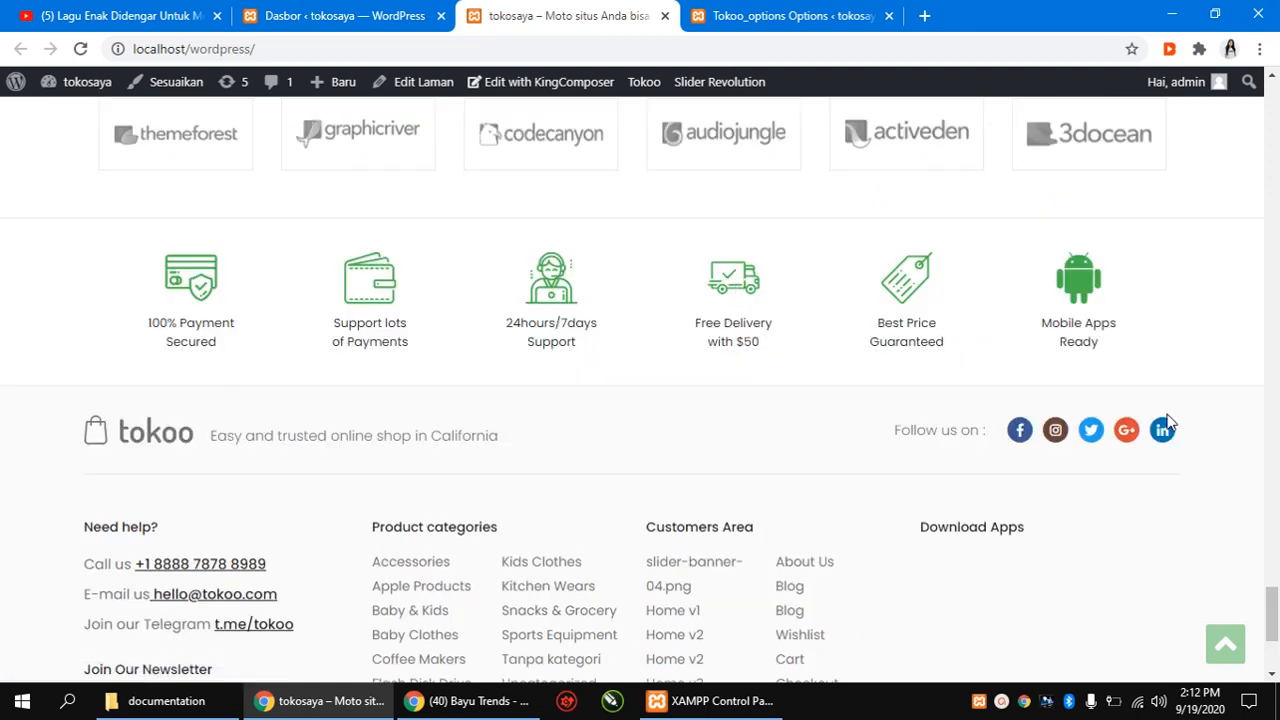
pyautogui.scroll(1, 566, 510)
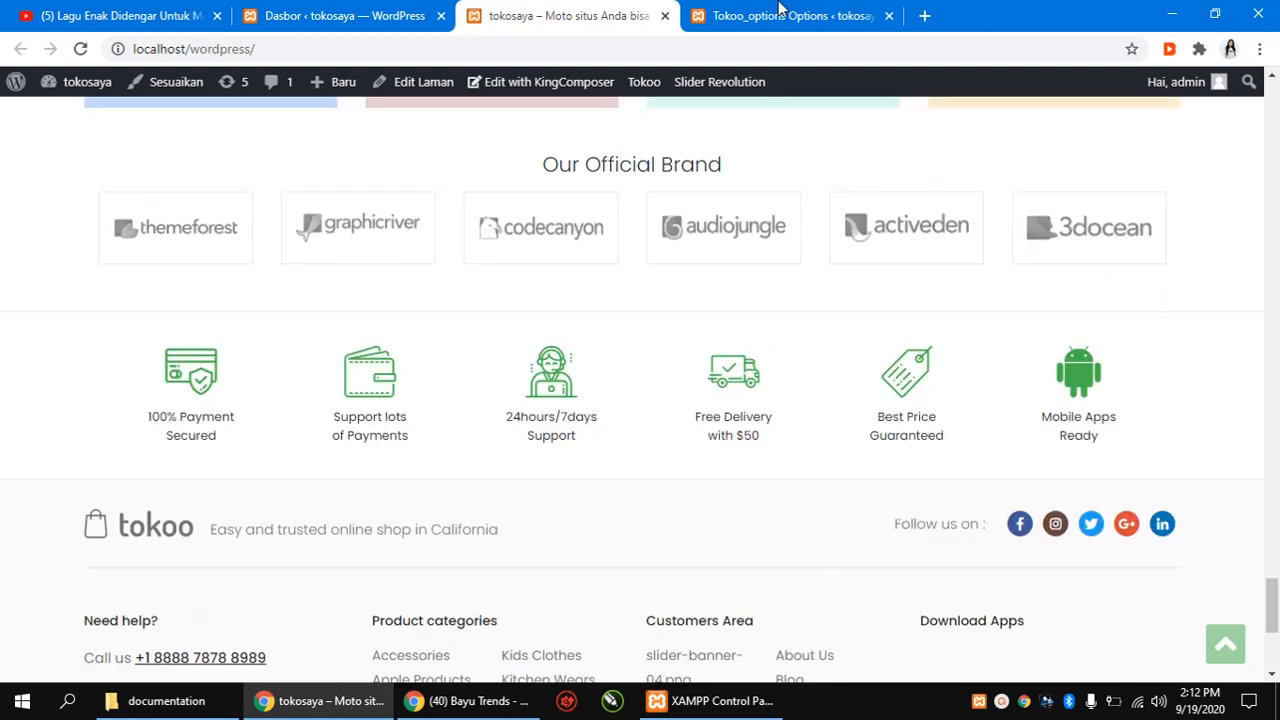
pyautogui.click(779, 8)
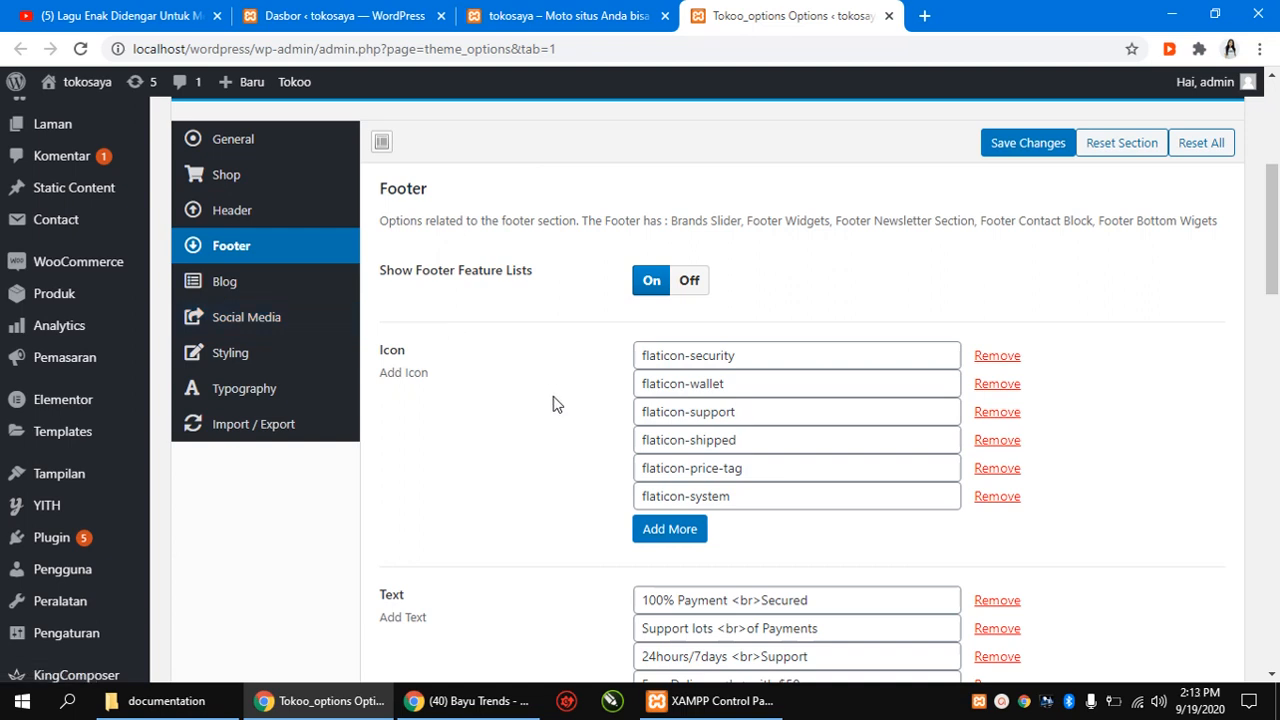
# Open the Blog options and review the page view, layout, placeholder icon and author info settings.
pyautogui.click(231, 286)
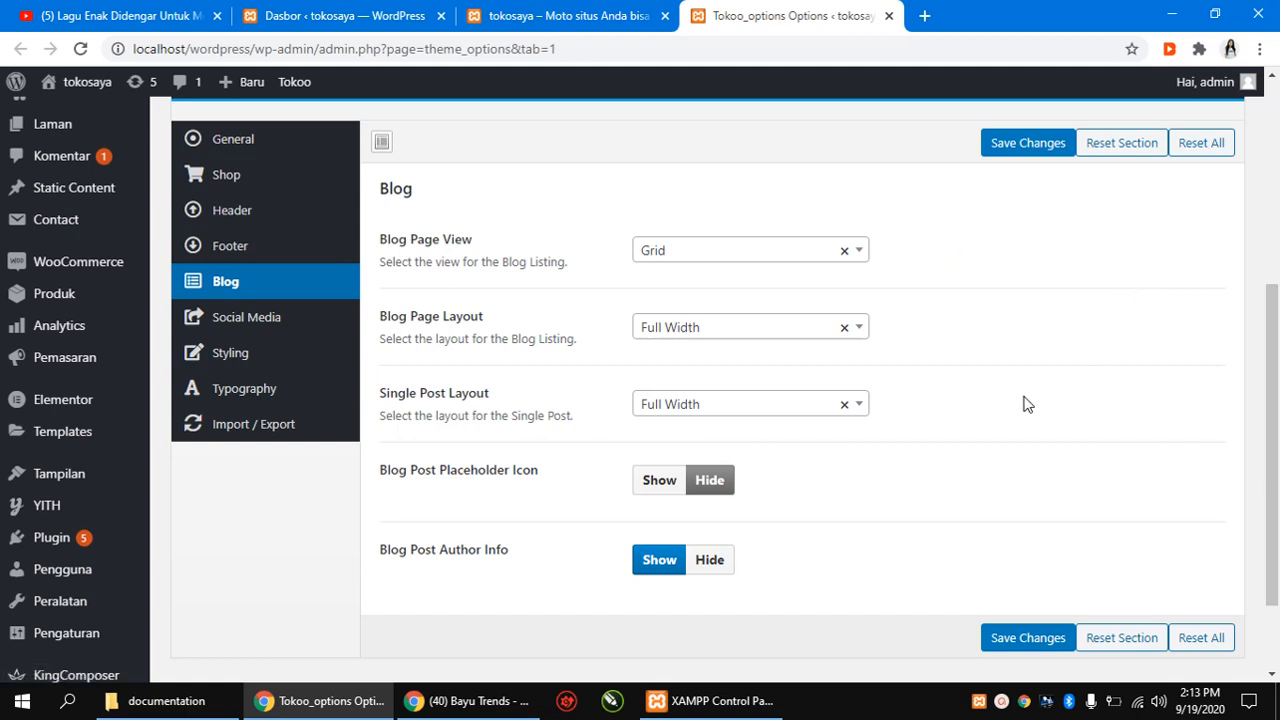
pyautogui.scroll(-1, 1026, 404)
pyautogui.scroll(1, 1026, 404)
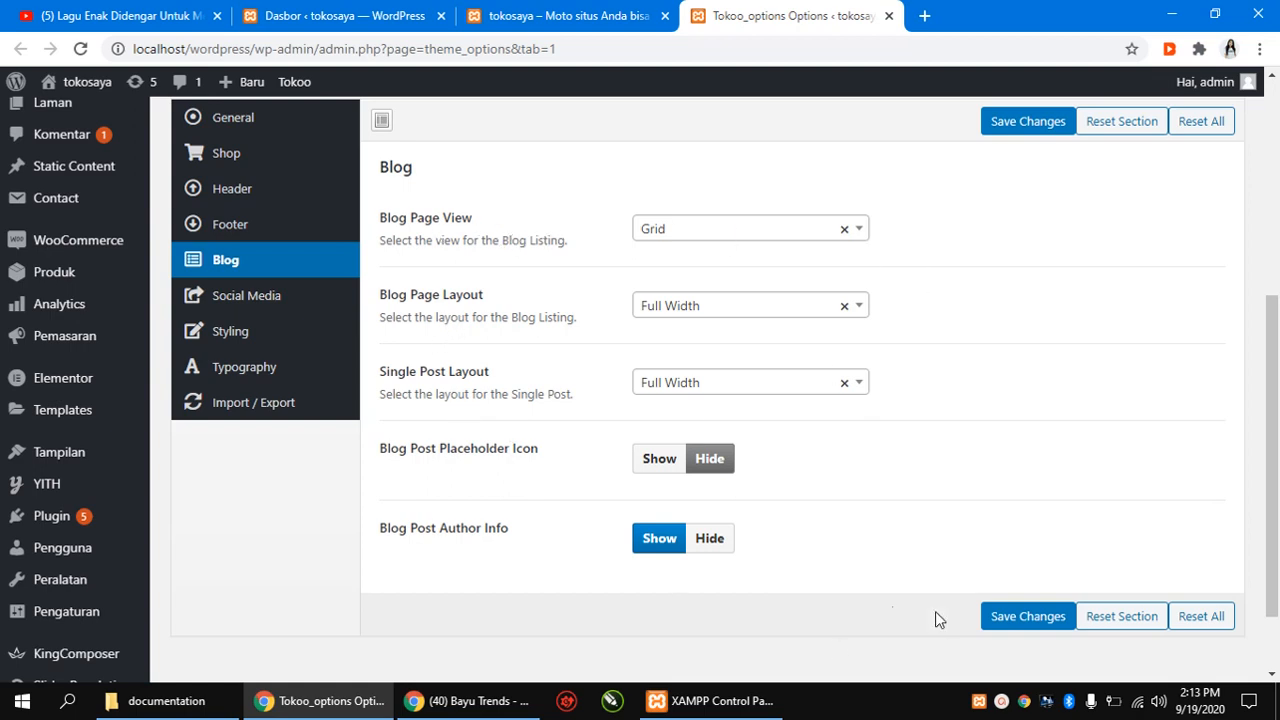
# Open the Social Media options and review the social network URL fields from Facebook to Telegram and the RSS setting.
pyautogui.click(258, 313)
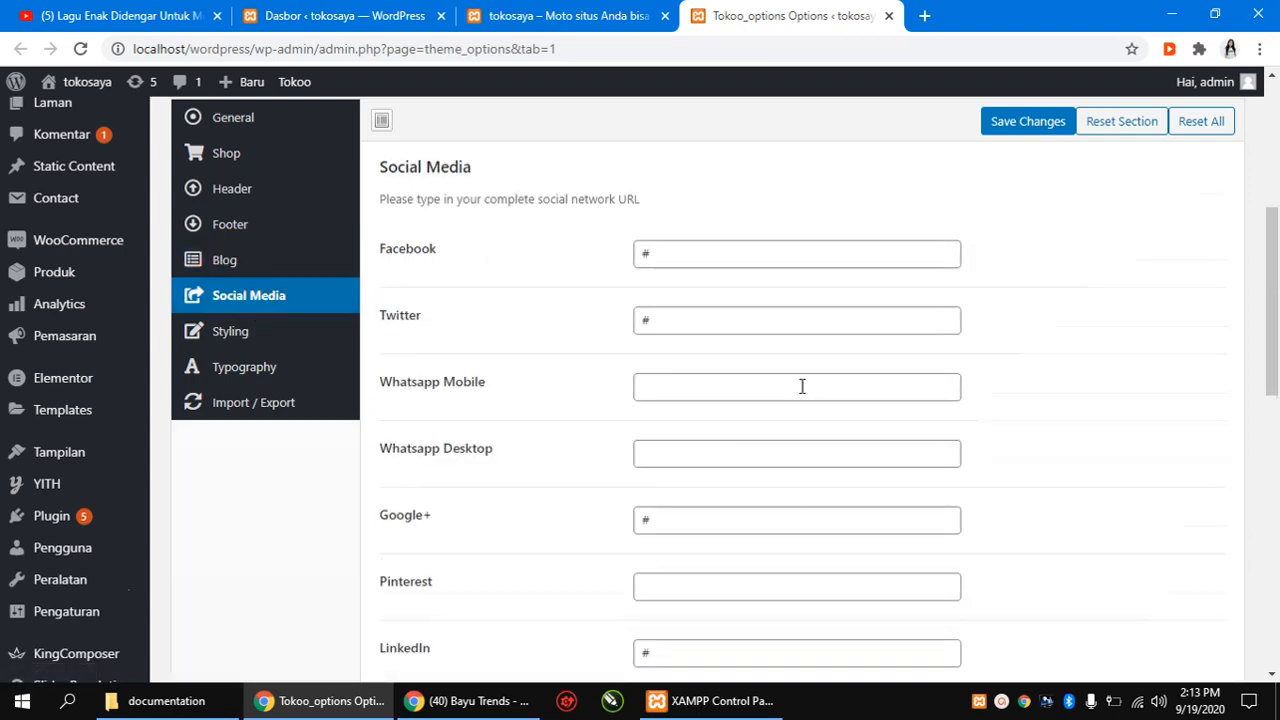
pyautogui.scroll(-3, 802, 386)
pyautogui.scroll(-6, 802, 386)
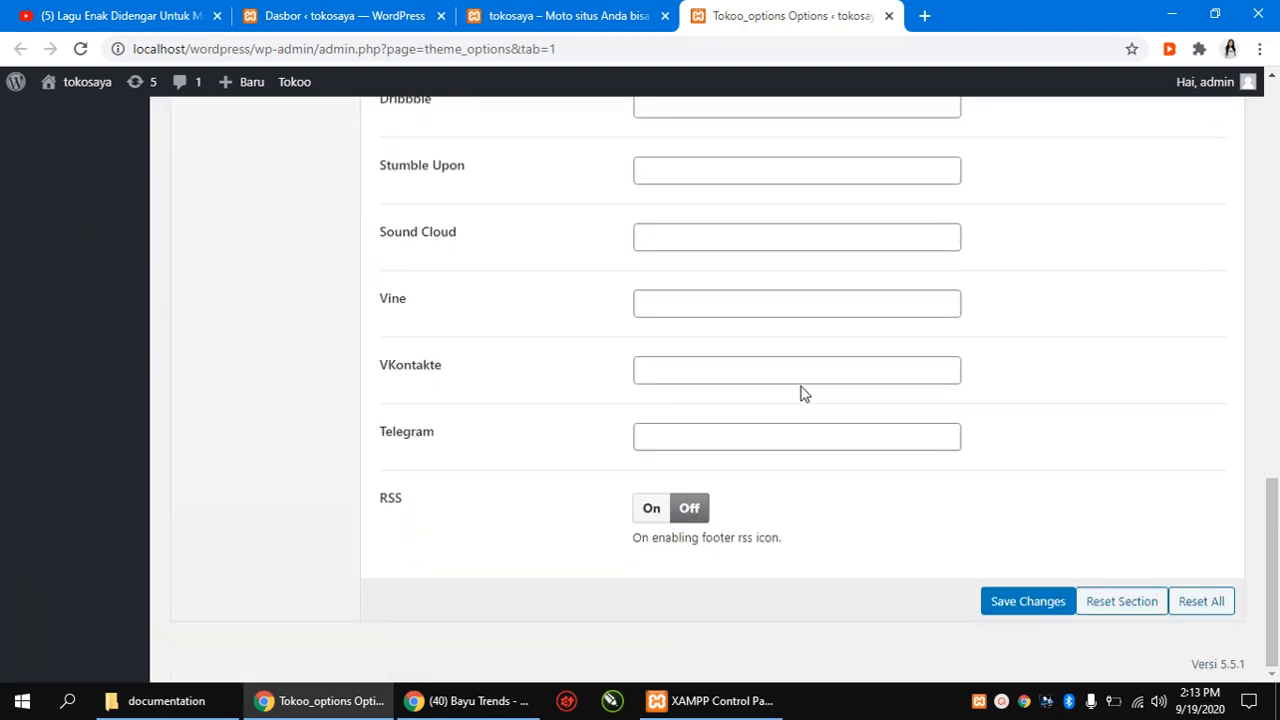
pyautogui.scroll(10, 802, 392)
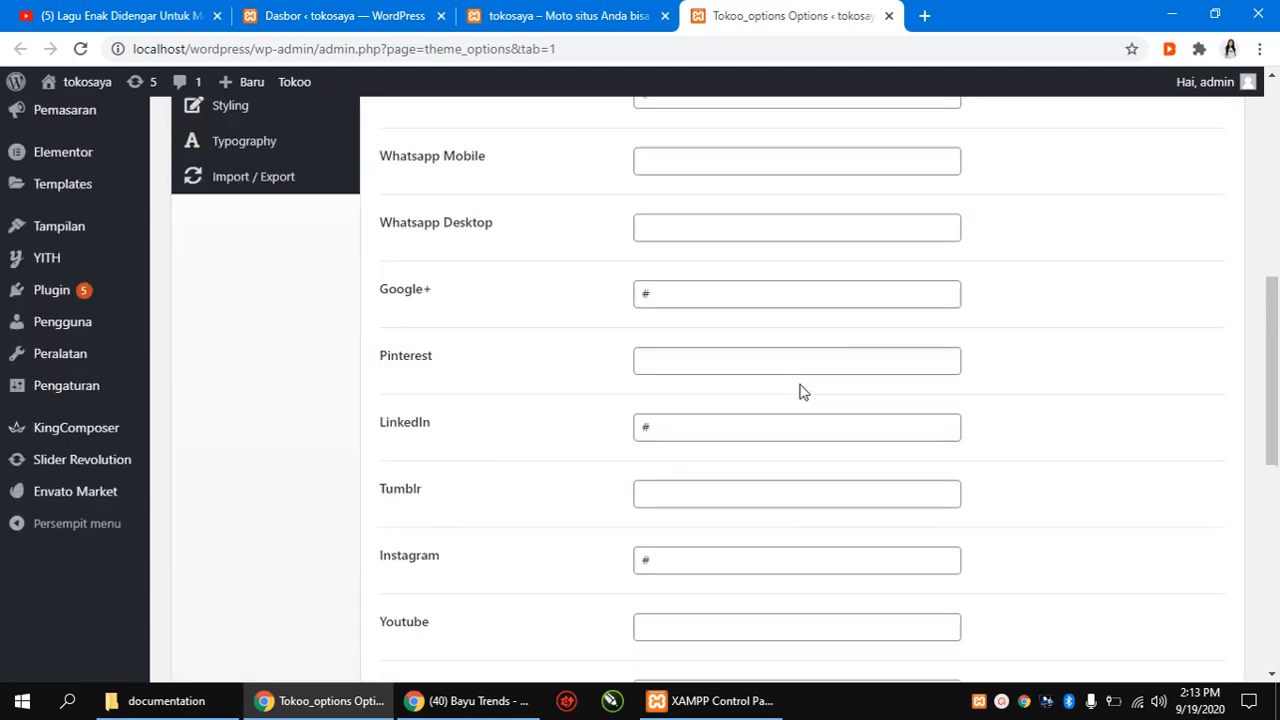
pyautogui.scroll(-1, 592, 442)
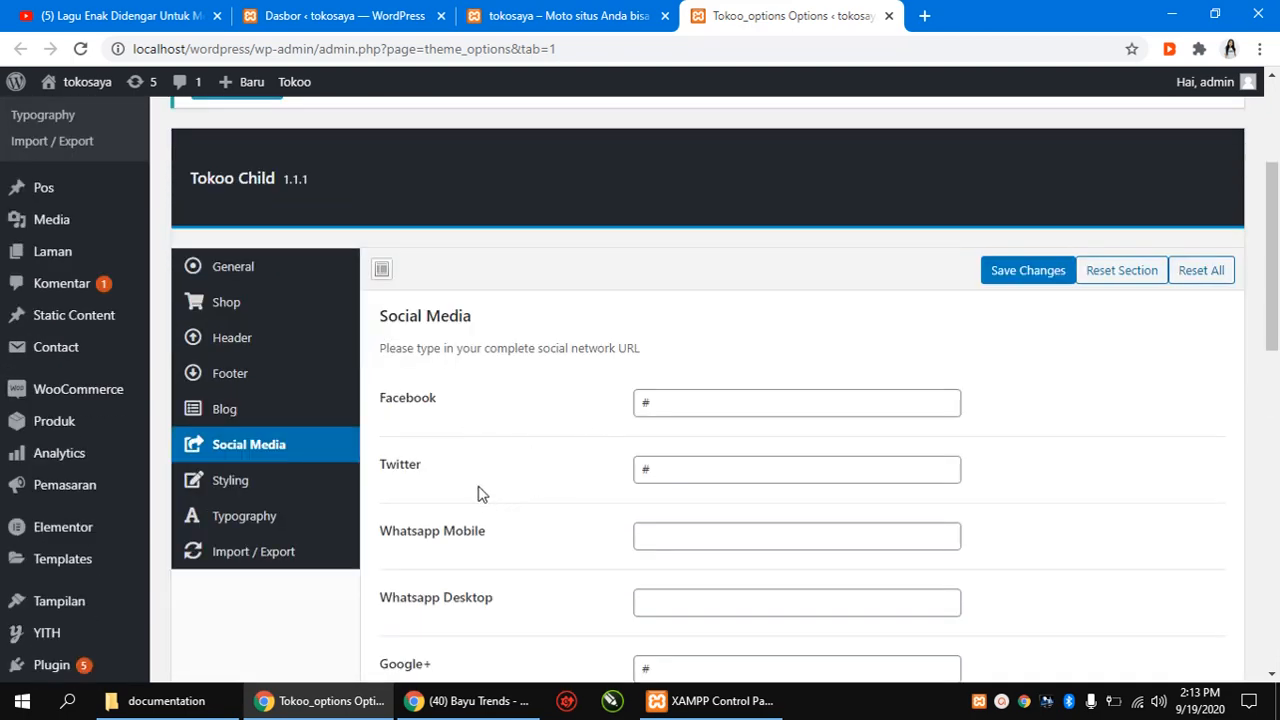
pyautogui.scroll(-2, 483, 494)
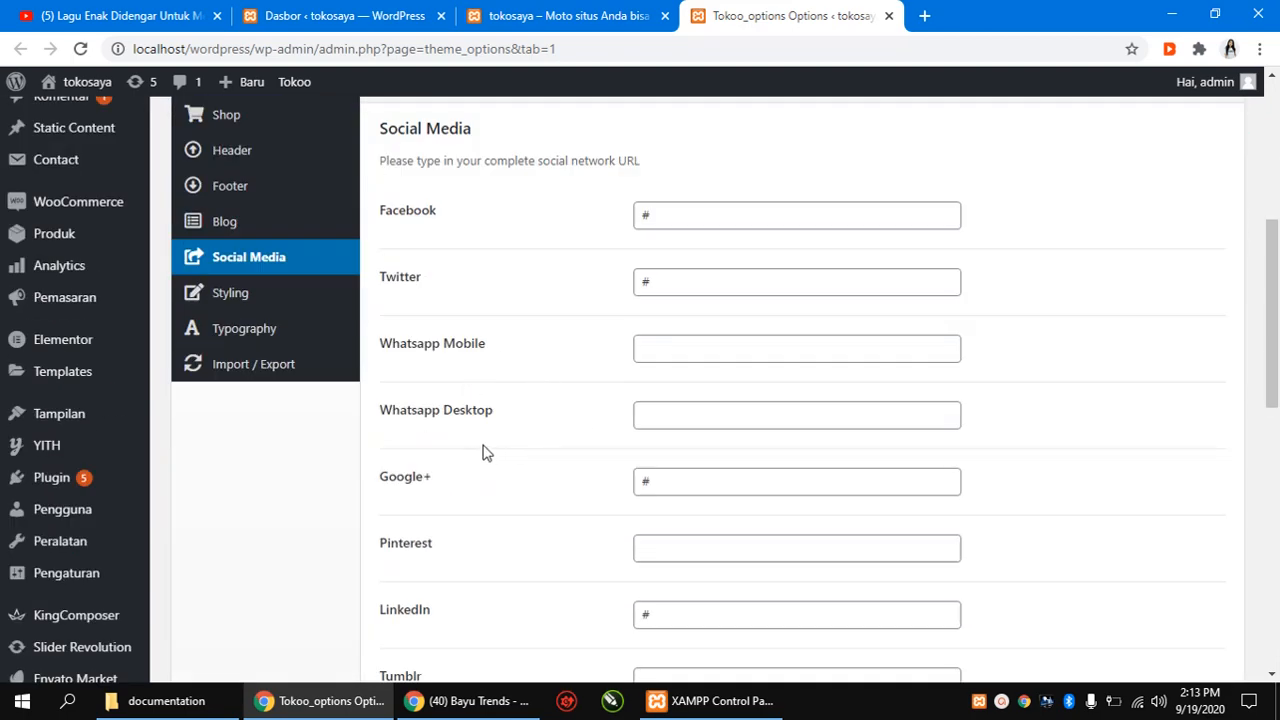
pyautogui.scroll(-1, 483, 451)
pyautogui.scroll(-3, 460, 414)
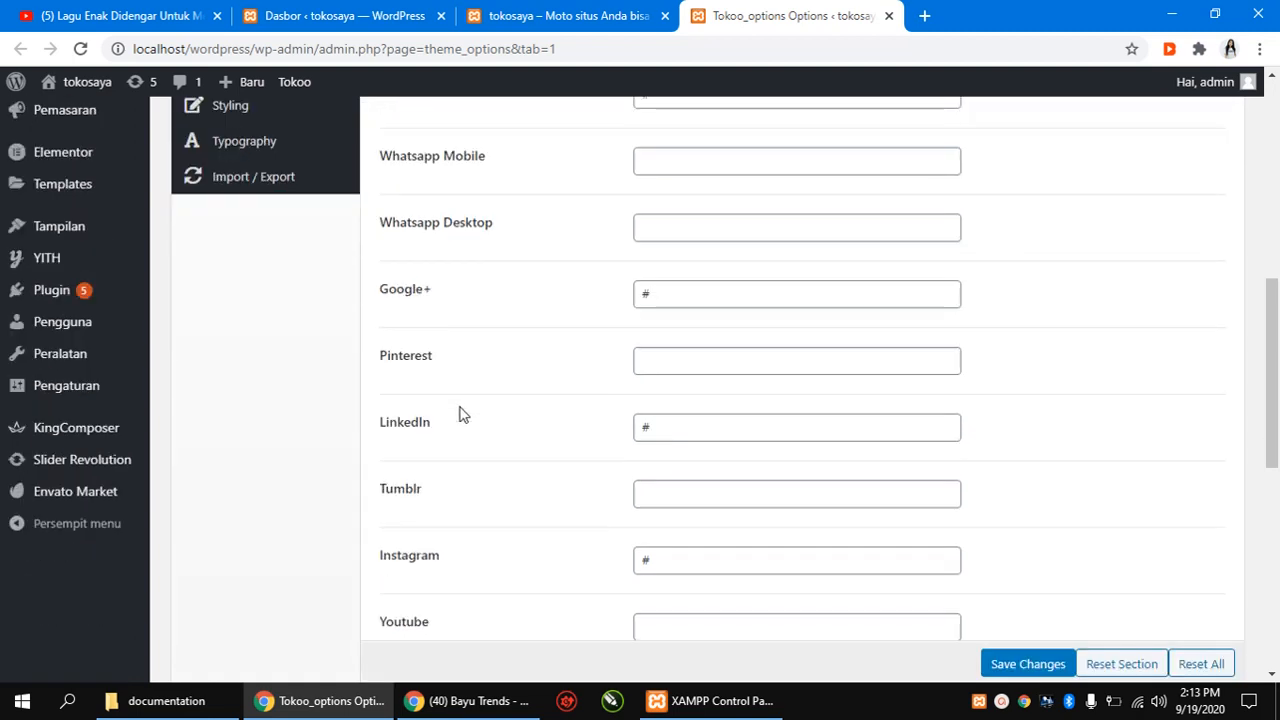
# Compare the remaining Social Media URL fields with the social icons in the storefront footer, and return to the theme options.
pyautogui.scroll(-1, 466, 370)
pyautogui.scroll(-3, 452, 550)
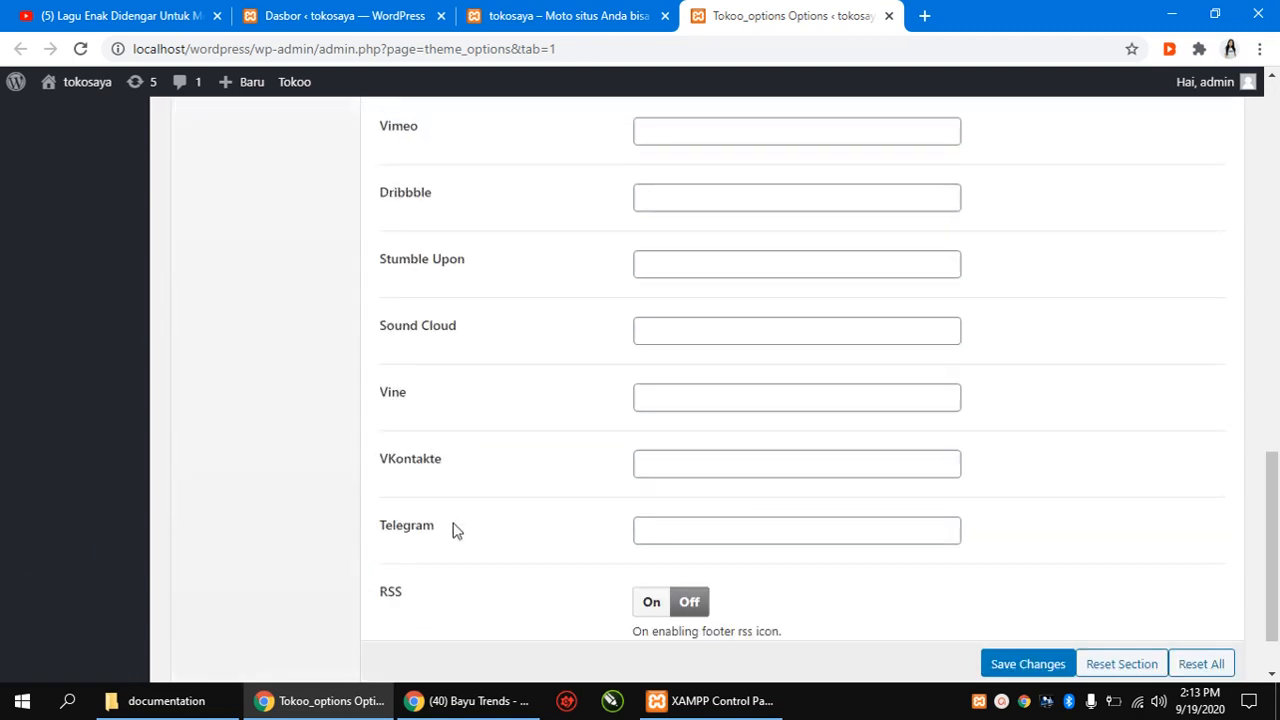
pyautogui.click(589, 10)
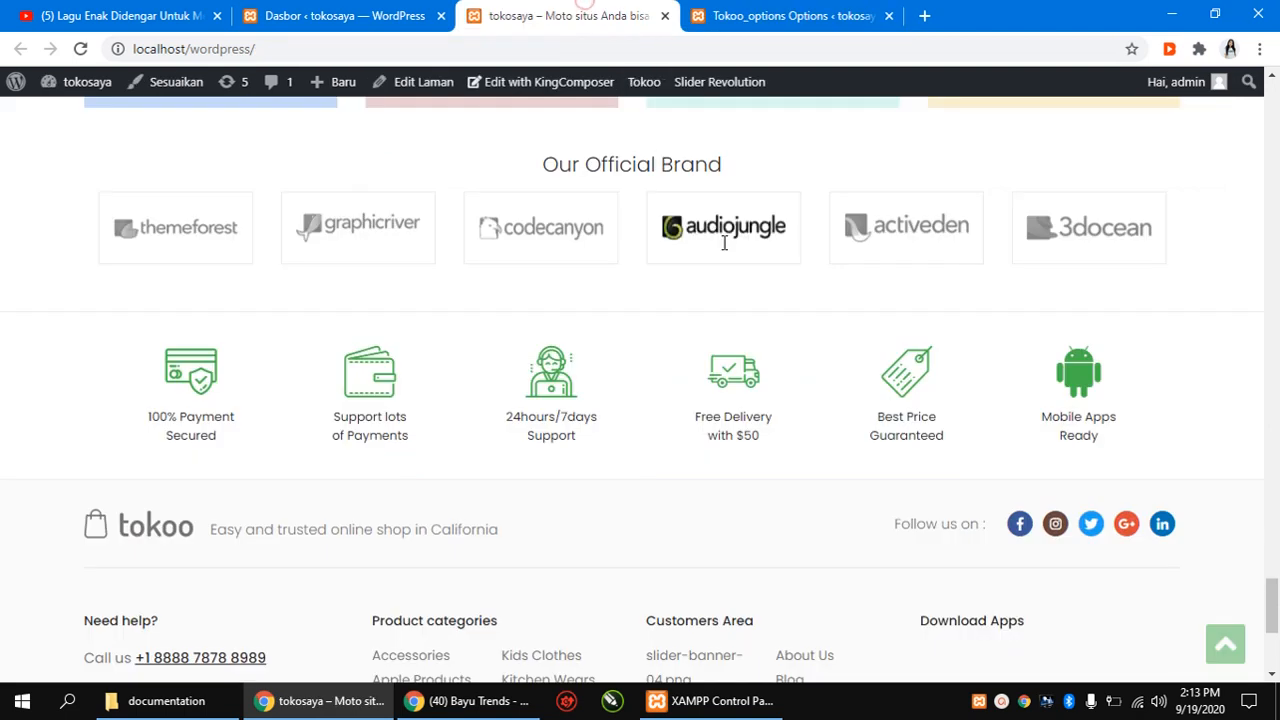
pyautogui.scroll(-1, 700, 318)
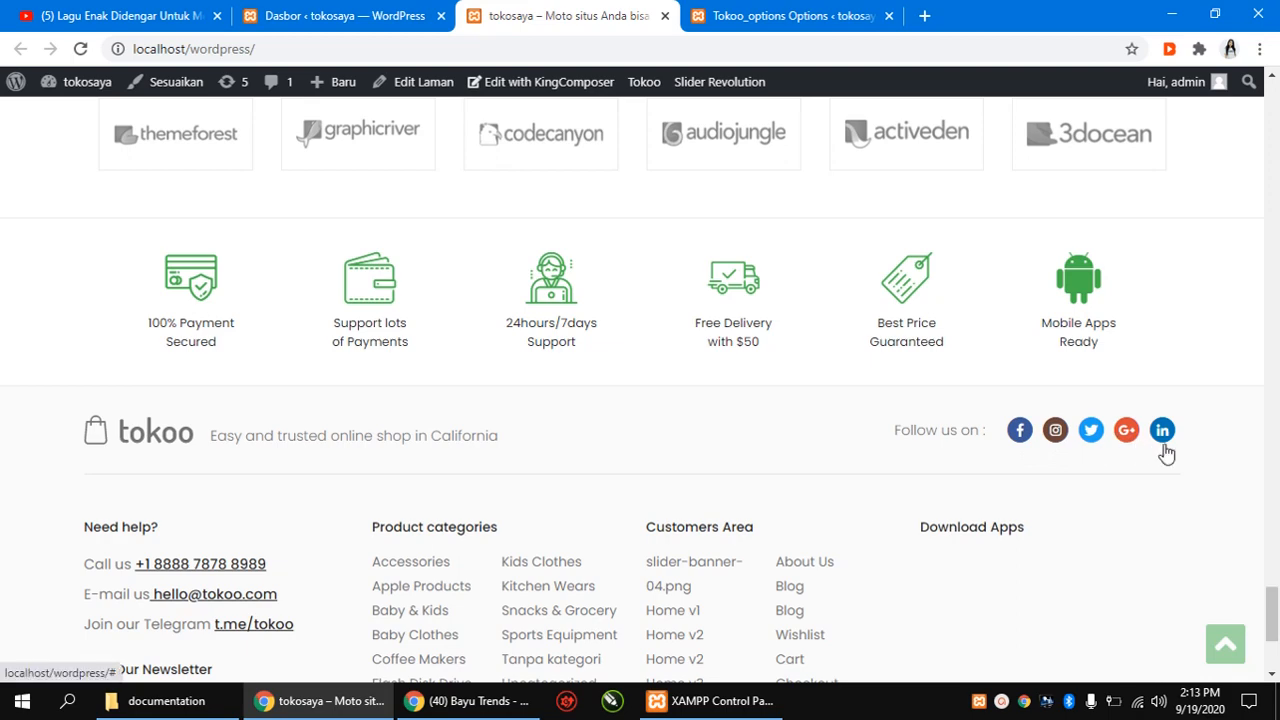
pyautogui.scroll(-2, 1180, 442)
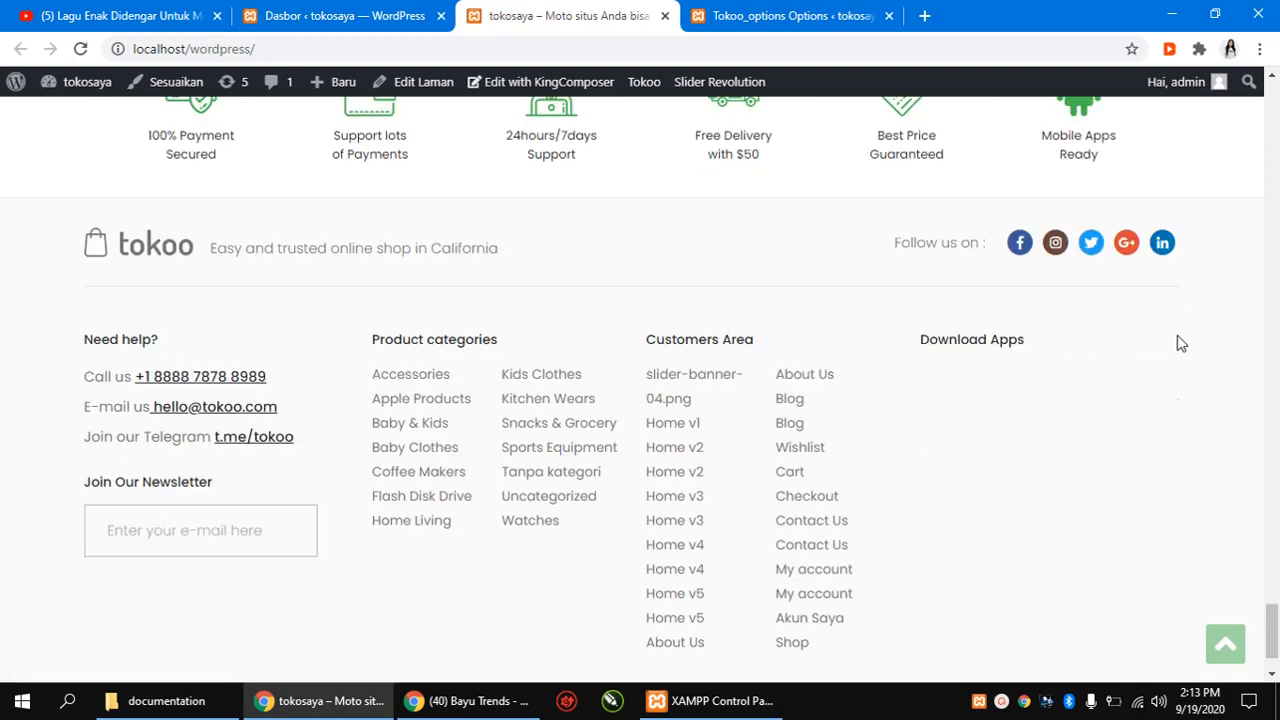
pyautogui.scroll(2, 1178, 410)
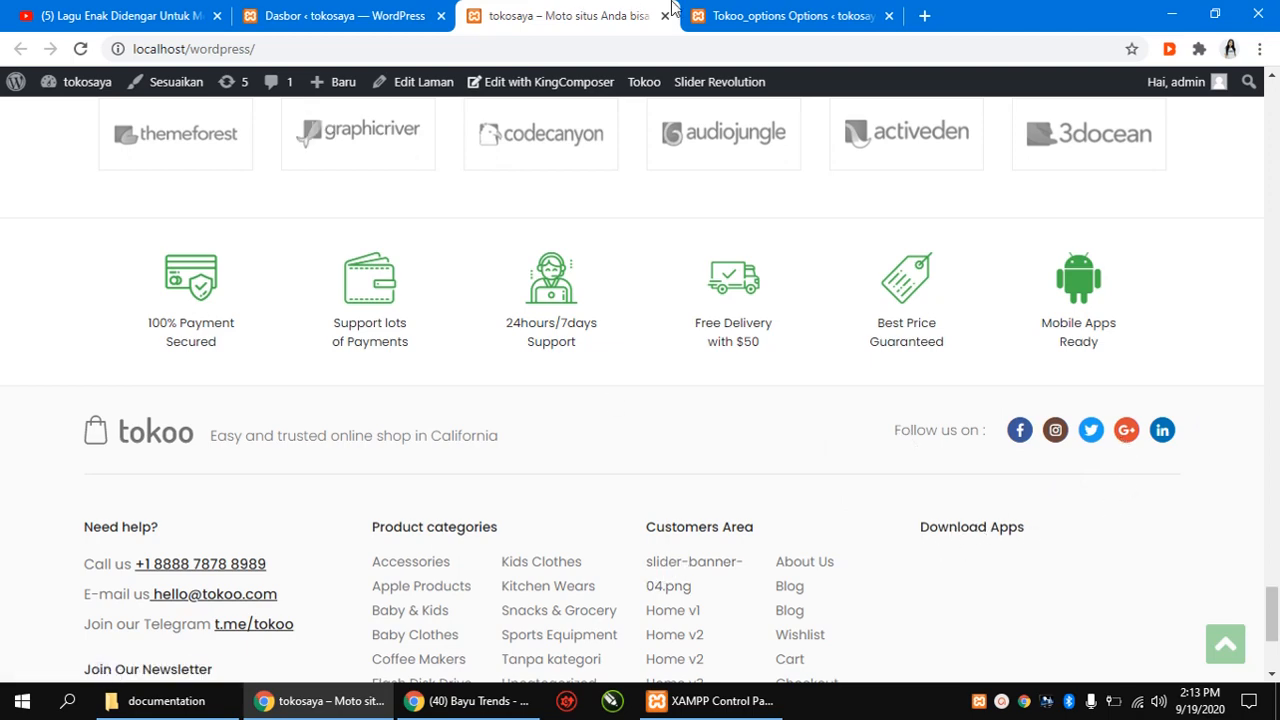
pyautogui.click(765, 15)
# Review the Styling options for the color scheme and main theme color, and the Typography options' default font scheme setting.
pyautogui.scroll(8, 508, 540)
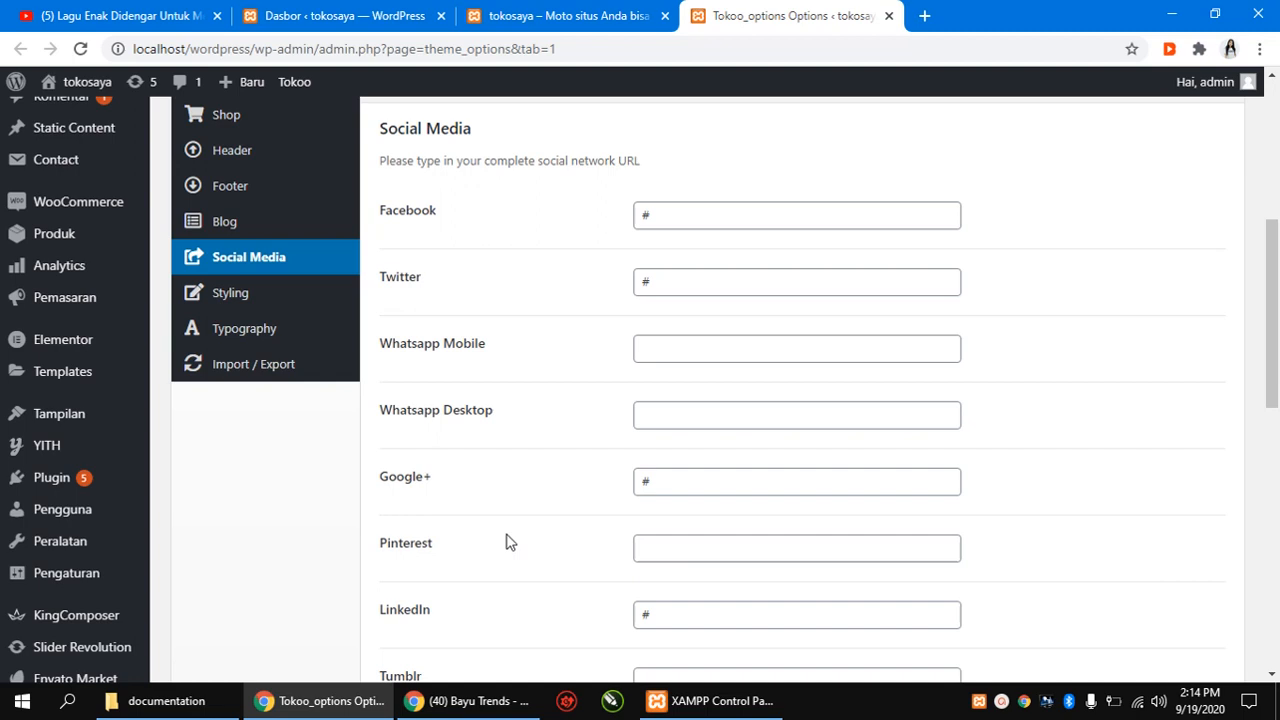
pyautogui.click(230, 297)
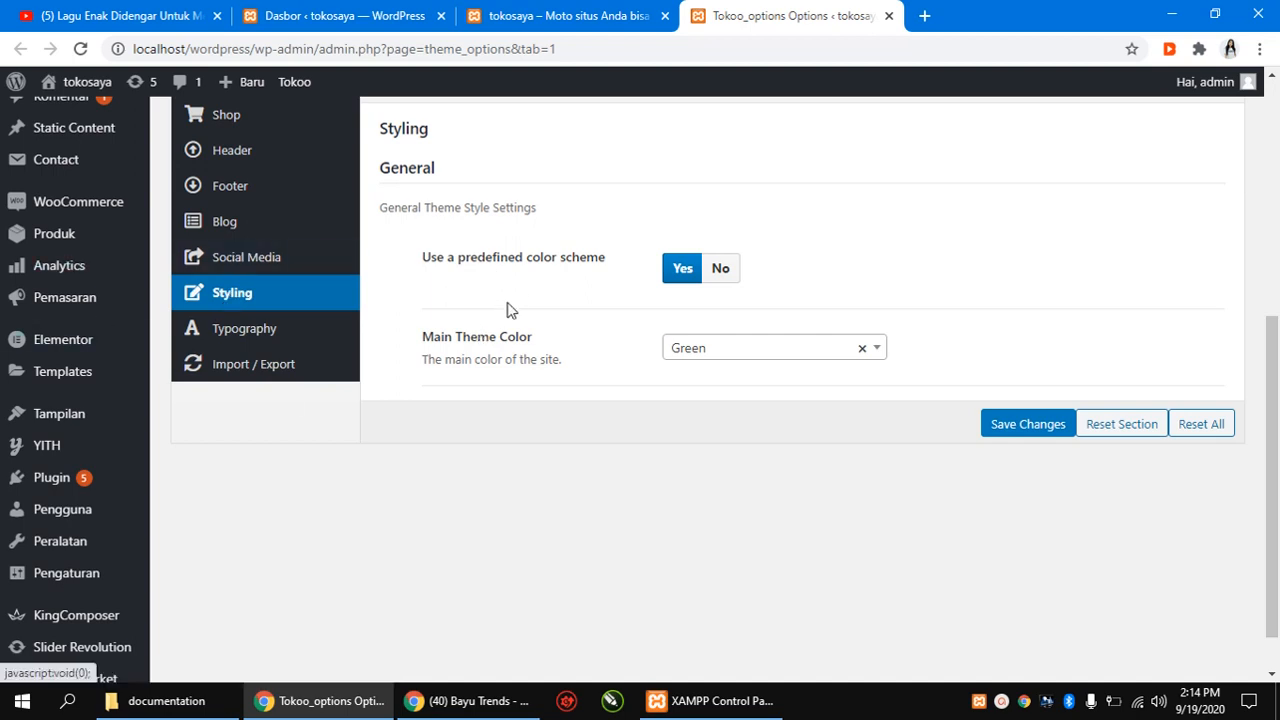
pyautogui.click(263, 337)
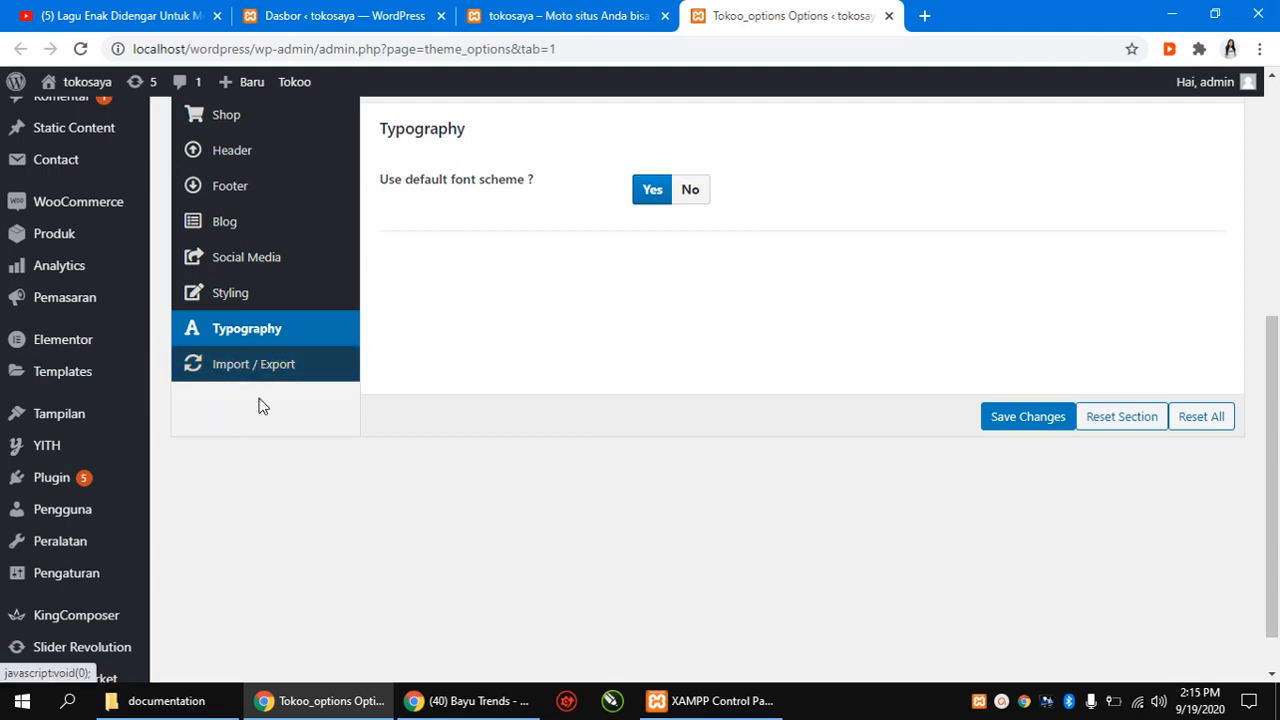
# Open the list of all posts (Pos) and look through its titles, authors, categories and dates.
pyautogui.scroll(3, 309, 484)
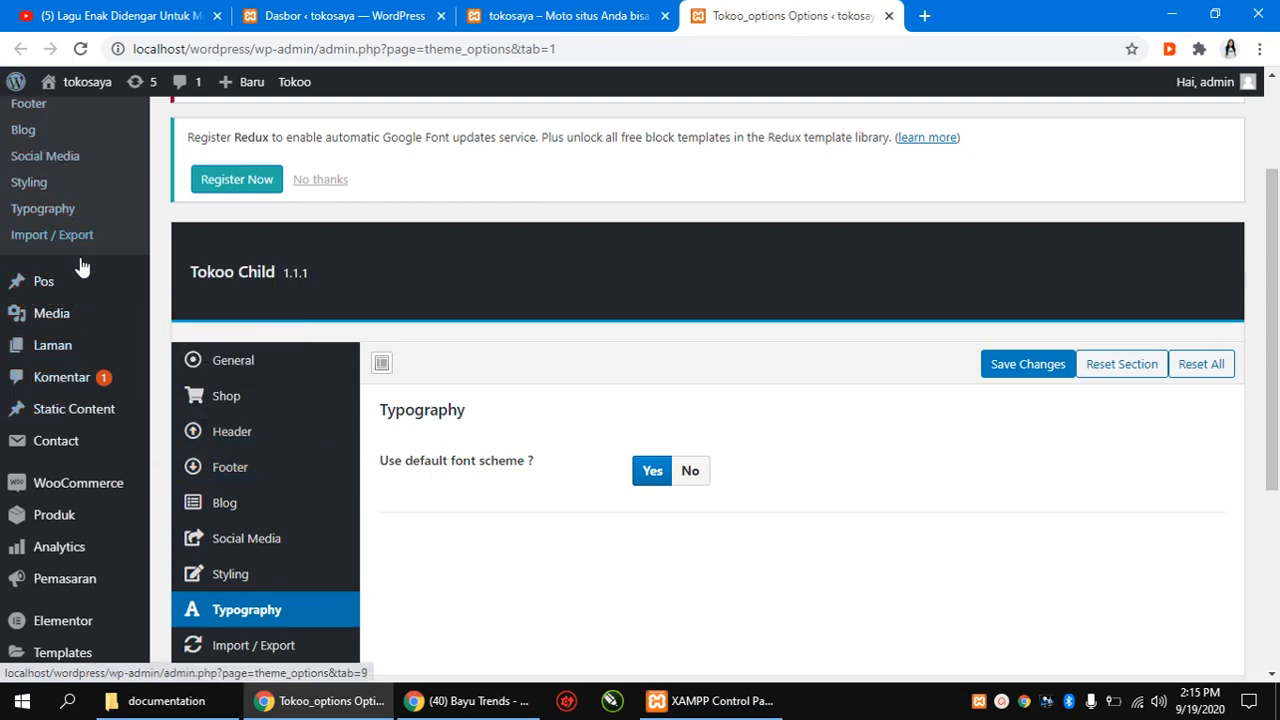
pyautogui.moveTo(80, 286)
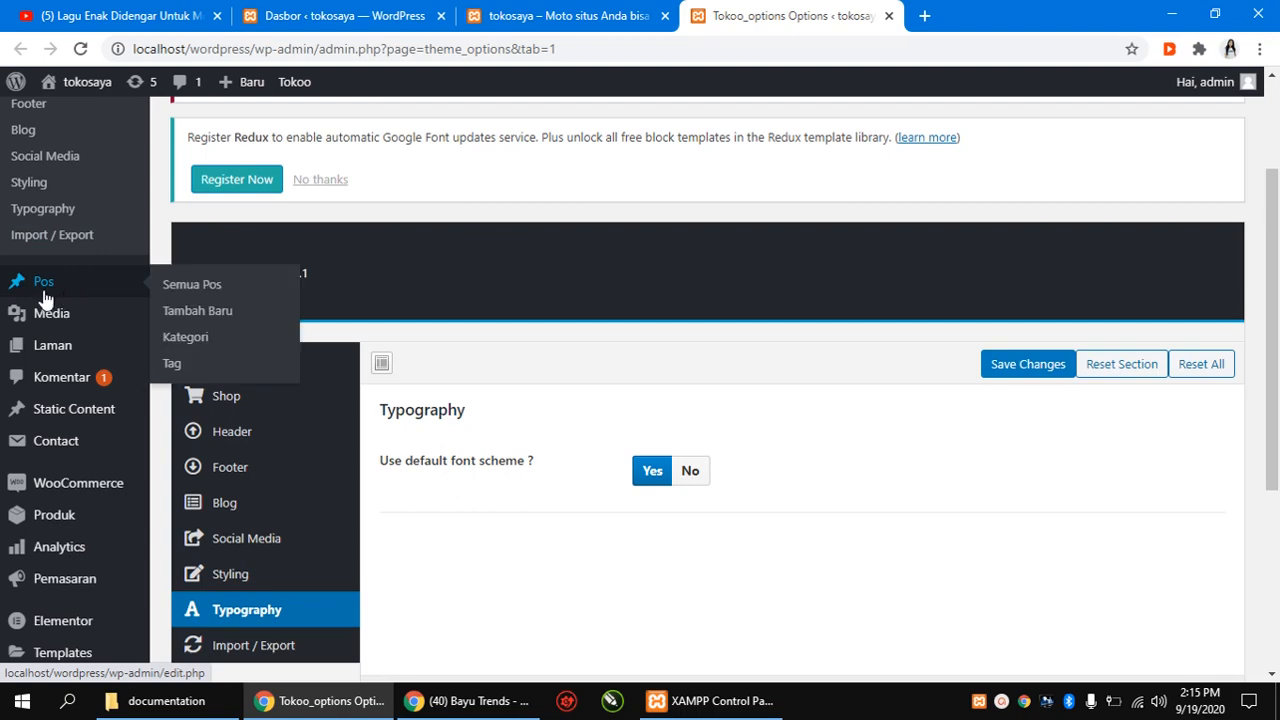
pyautogui.click(44, 288)
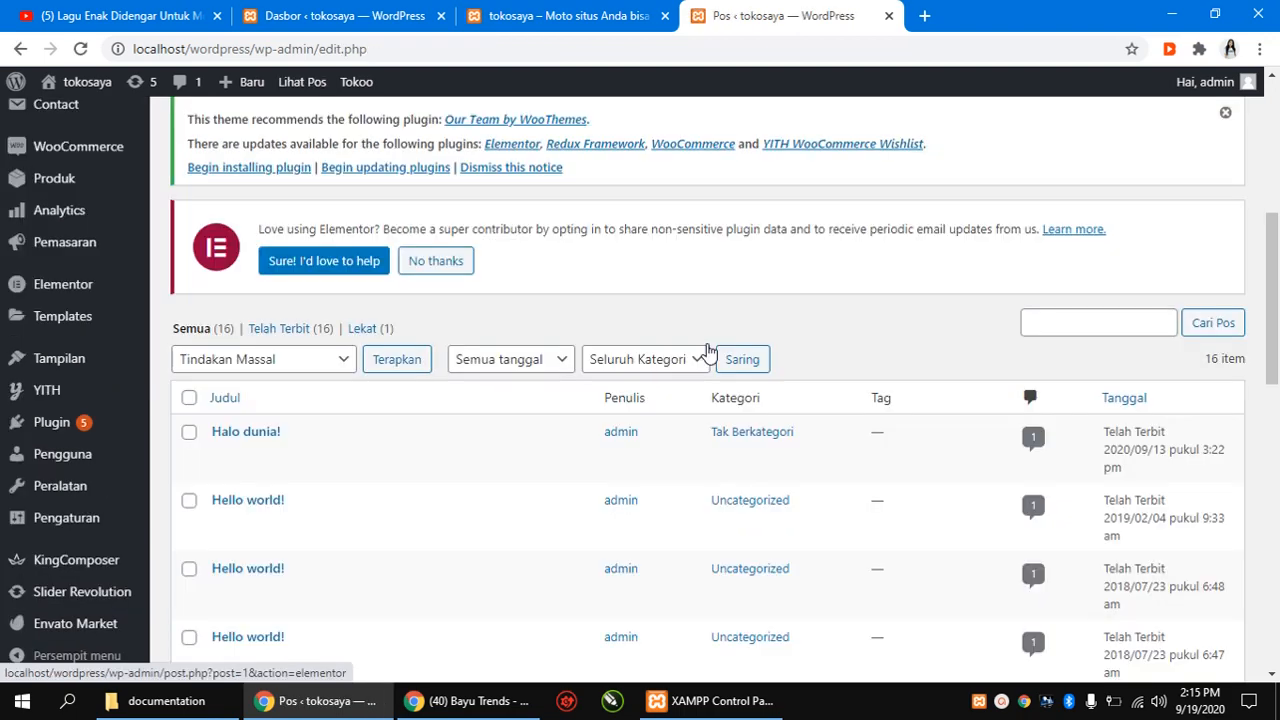
pyautogui.scroll(-15, 706, 351)
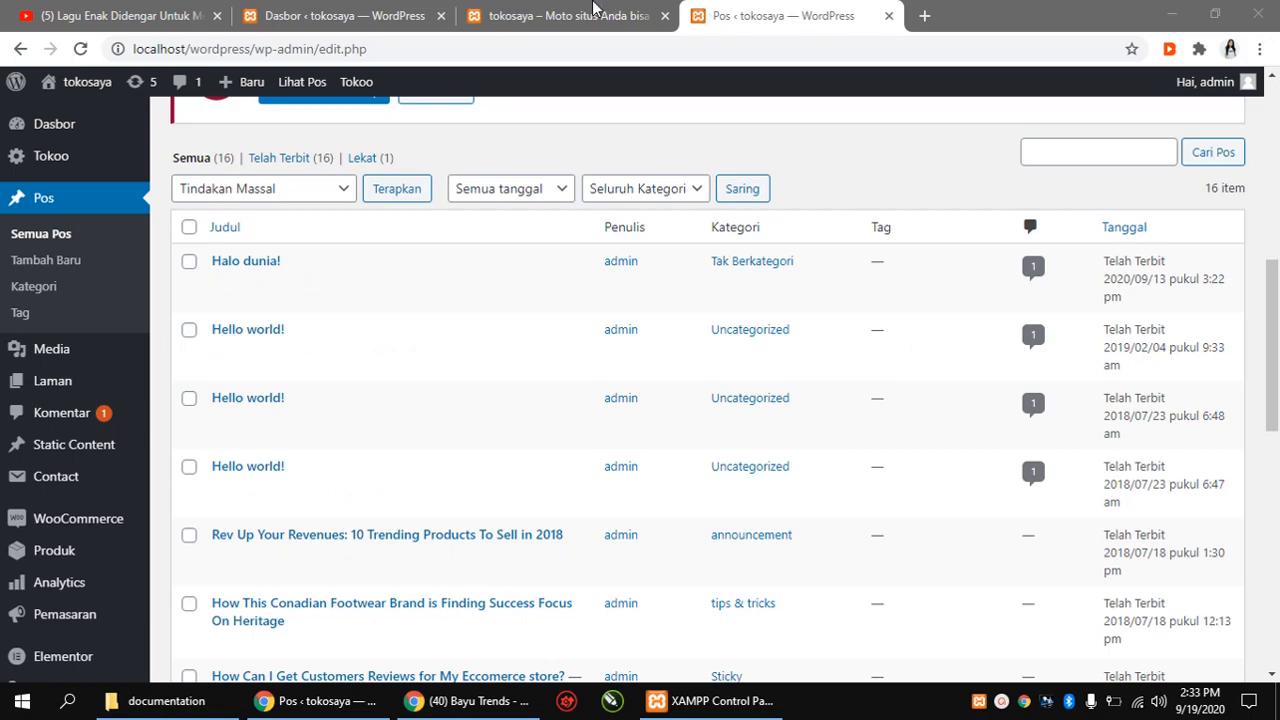
# Look over the category and product sections of the storefront's home page, and return to the posts list.
pyautogui.click(593, 10)
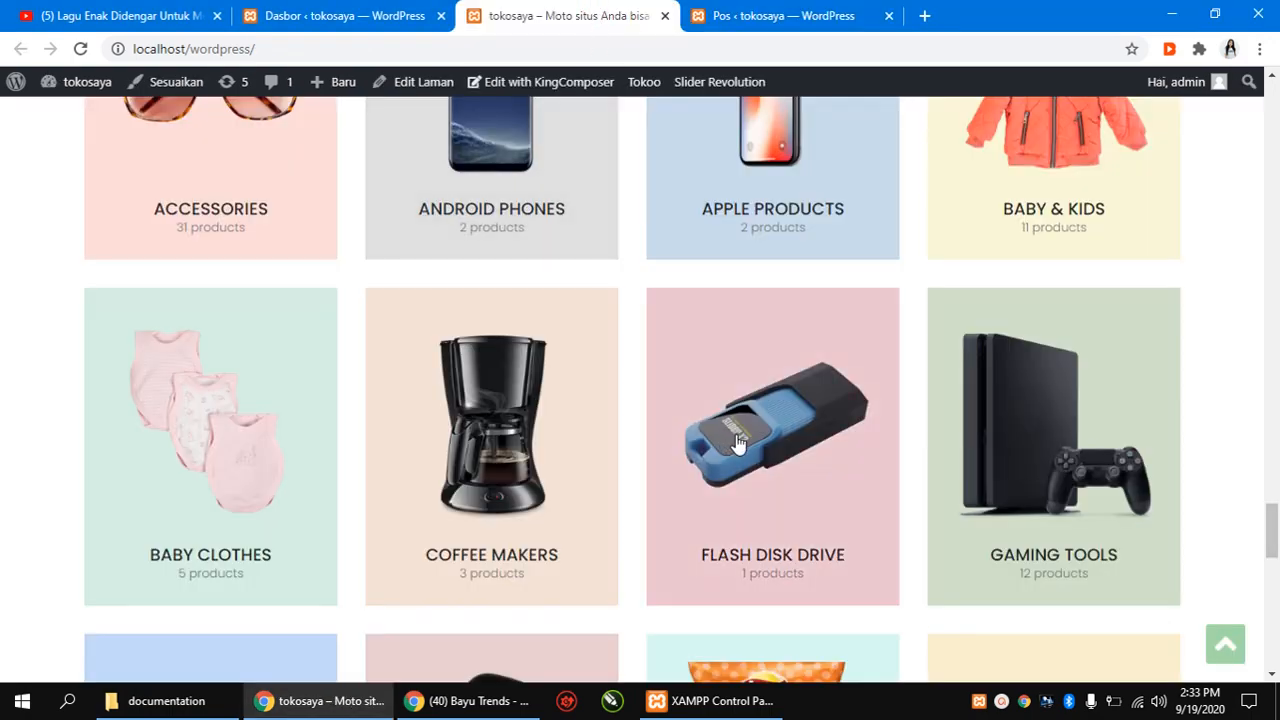
pyautogui.scroll(6, 740, 435)
pyautogui.scroll(10, 737, 440)
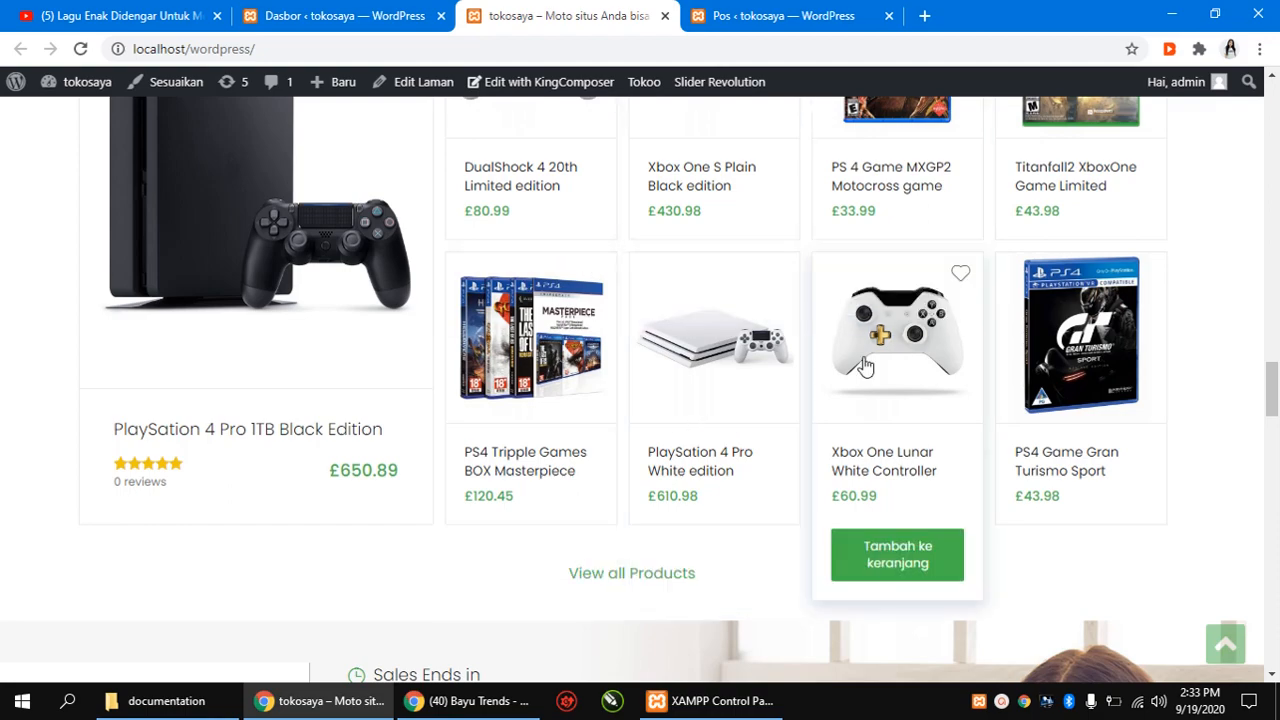
pyautogui.scroll(7, 866, 366)
pyautogui.scroll(2, 866, 366)
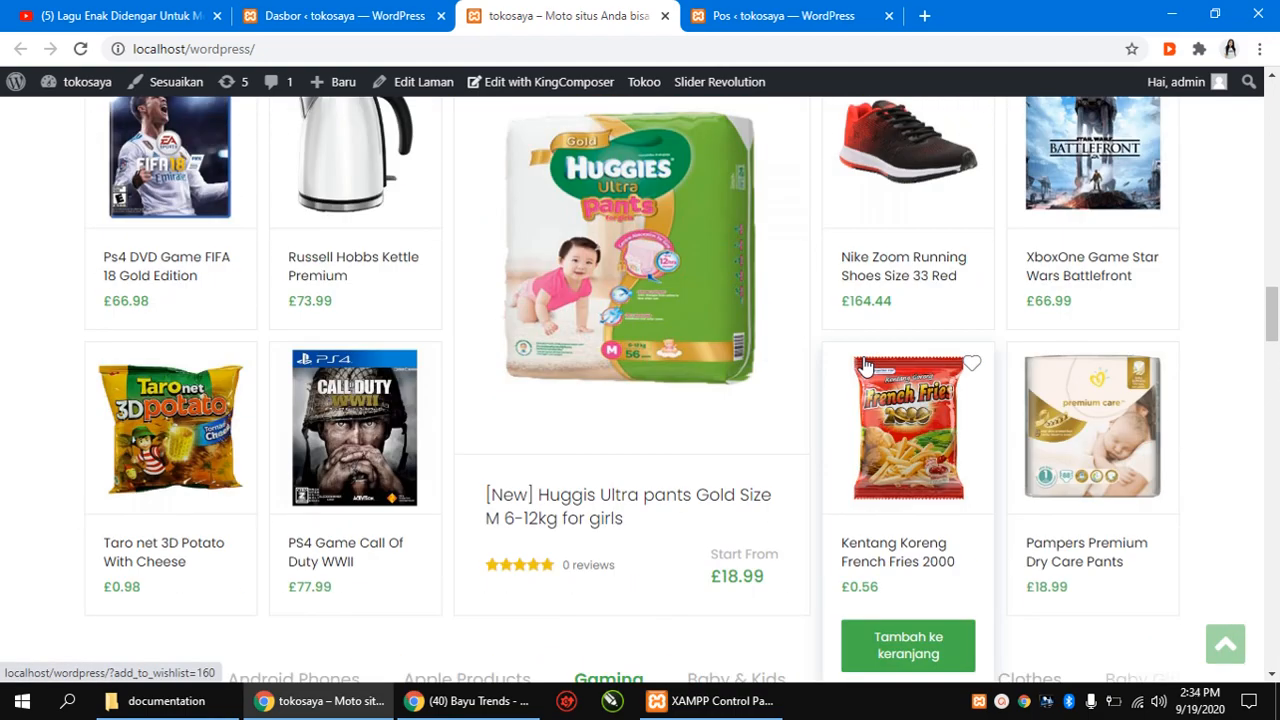
pyautogui.click(793, 10)
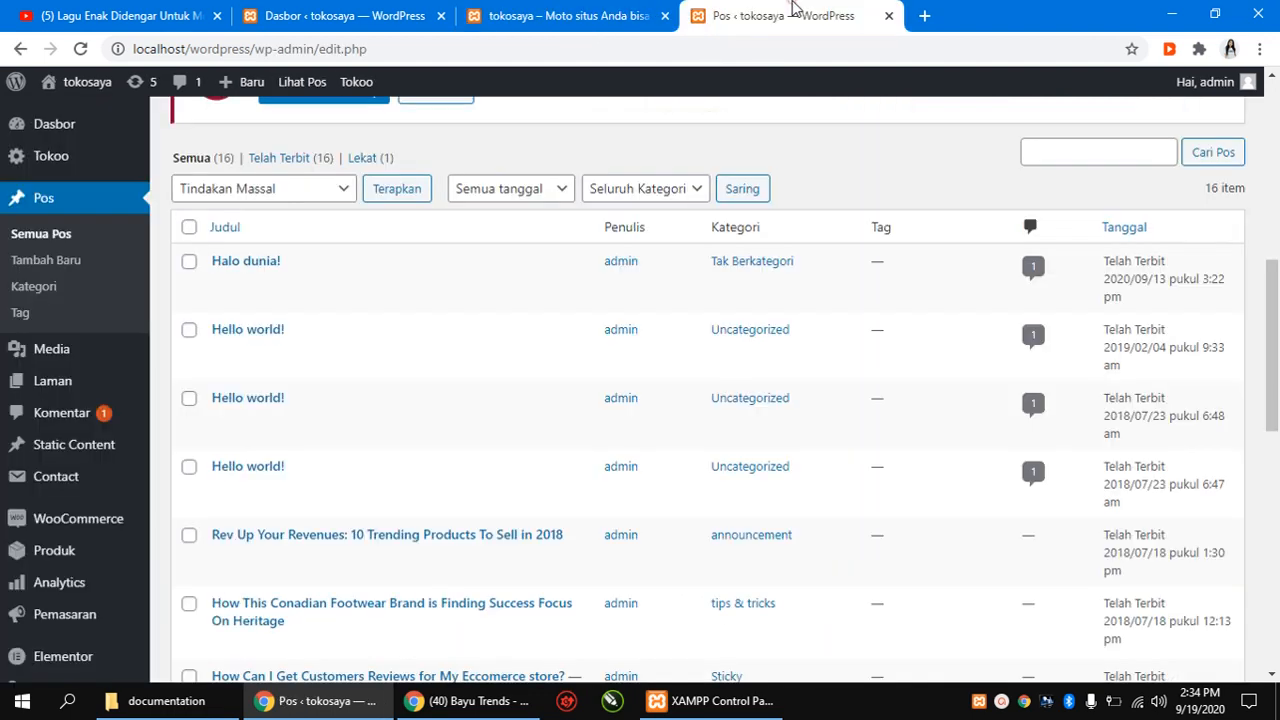
# Examine the edit, quick edit, trash and view actions offered for the Halo dunia! and Hello world! posts.
pyautogui.moveTo(385, 300)
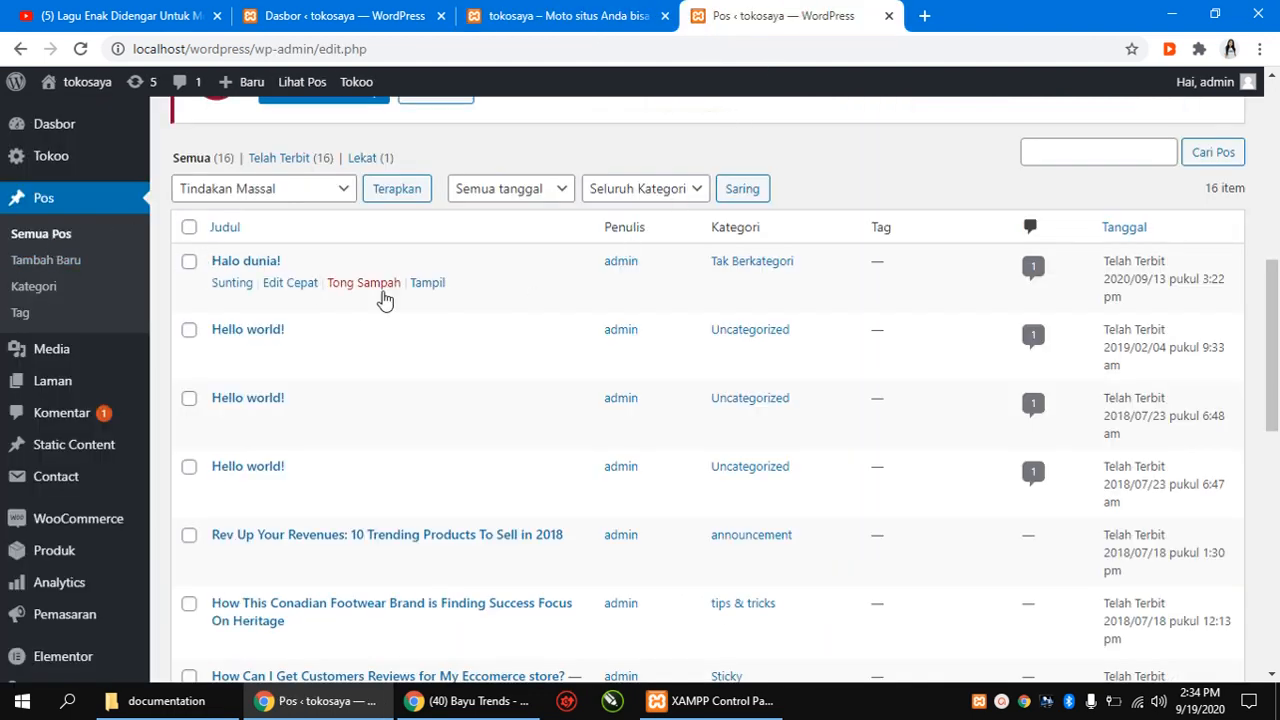
pyautogui.moveTo(571, 417)
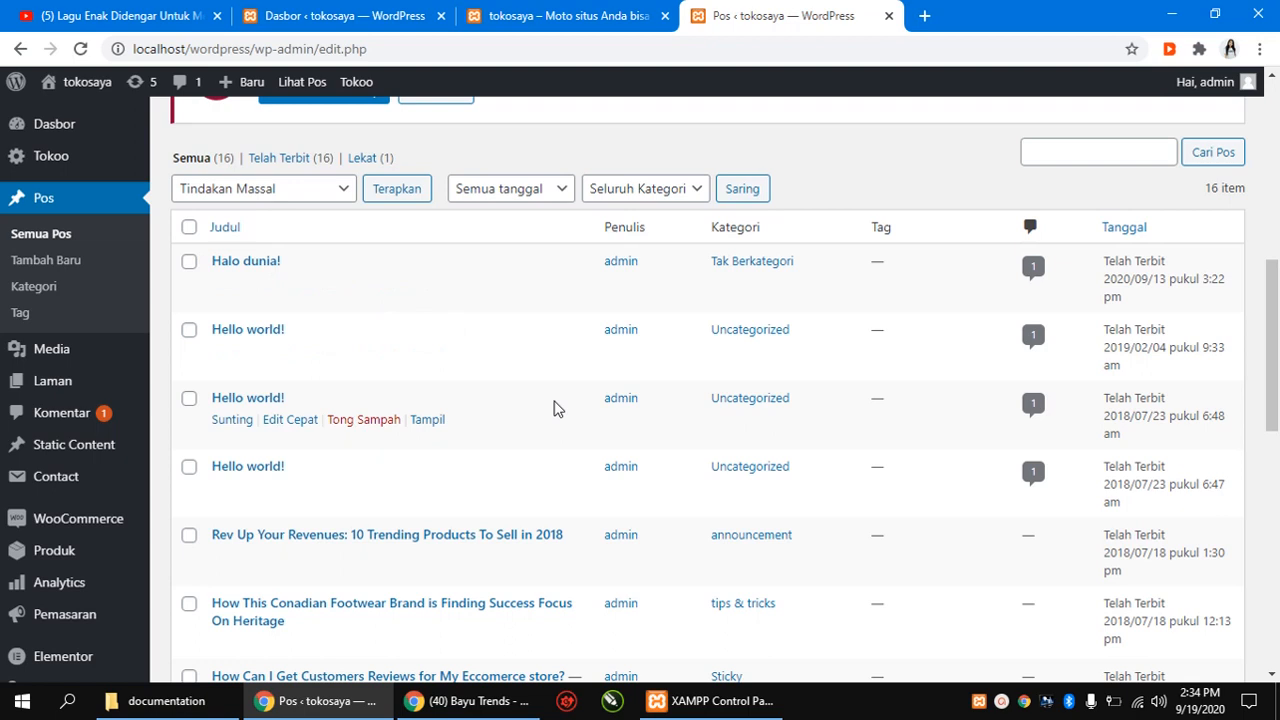
pyautogui.moveTo(272, 298)
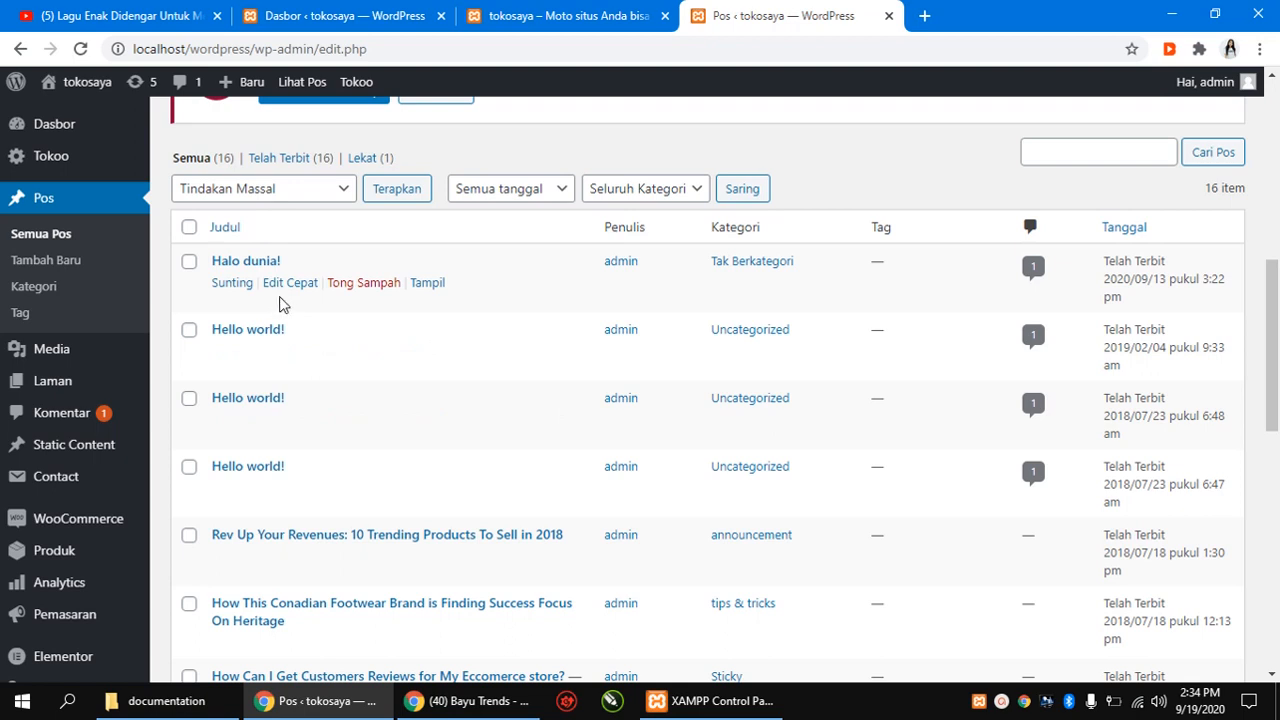
pyautogui.moveTo(878, 536)
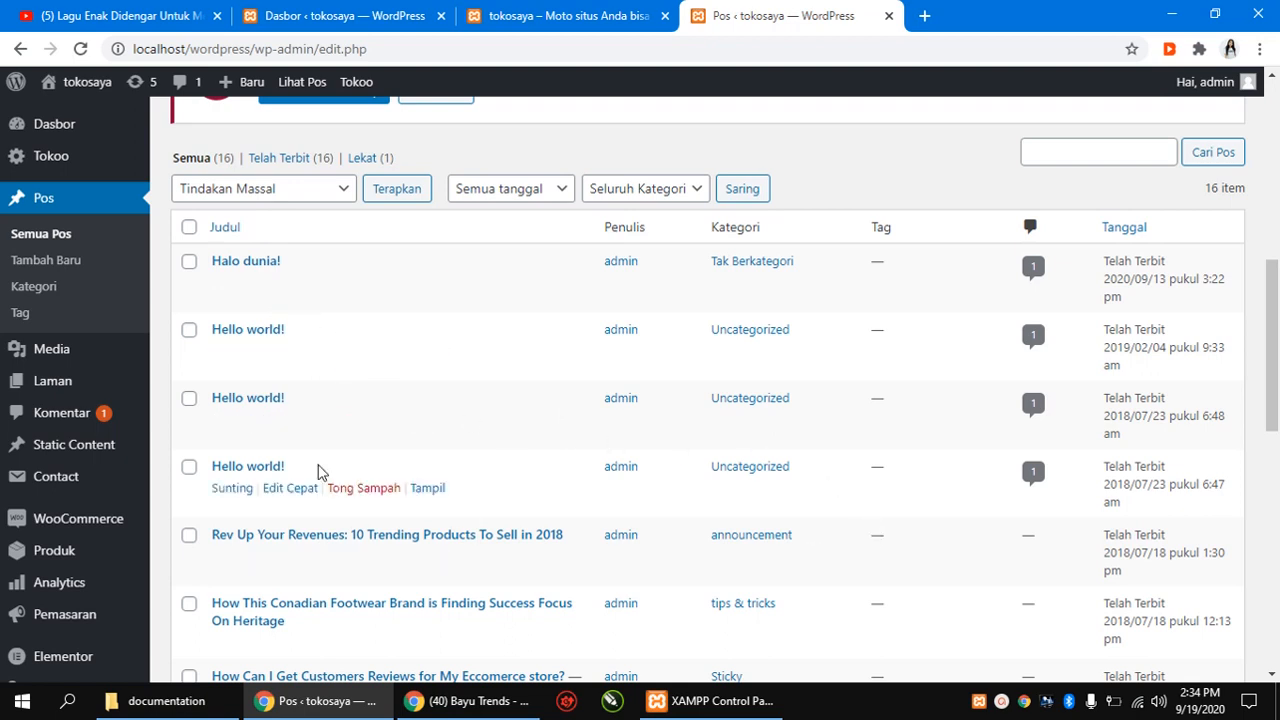
pyautogui.click(1001, 702)
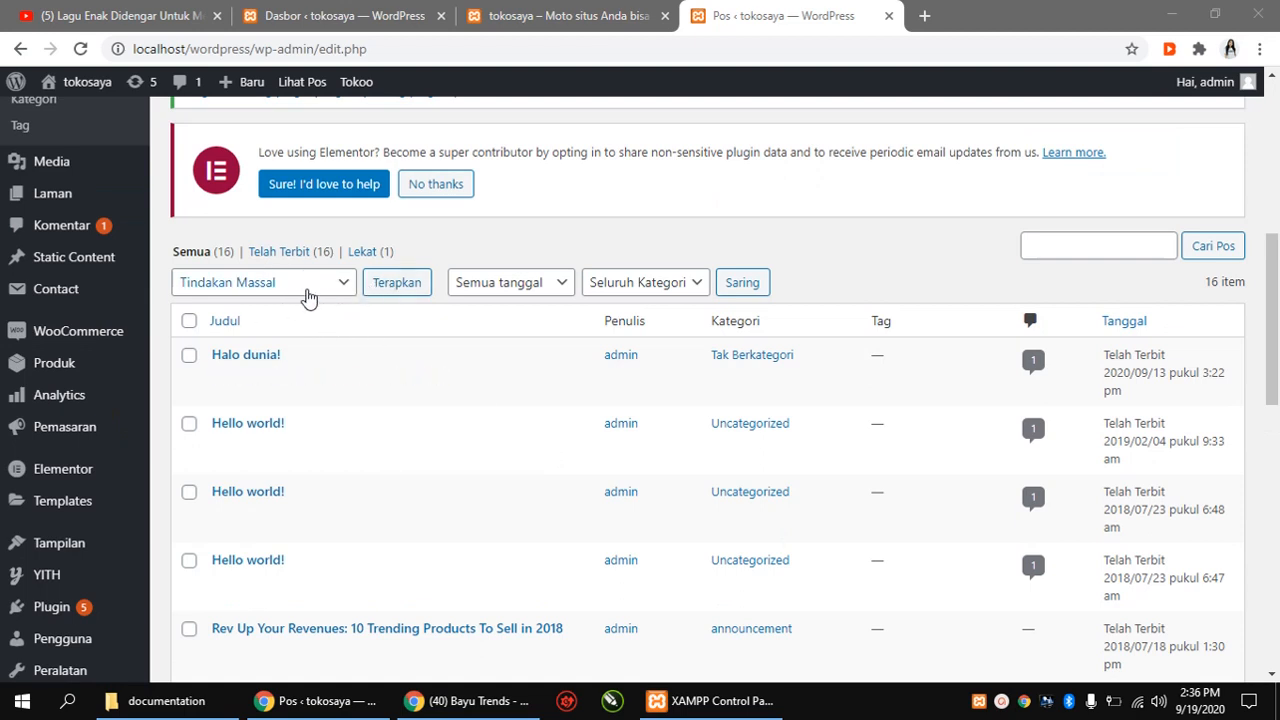
# Check the bulk action choices (Tindakan Massal) and sort the posts list by title in ascending order.
pyautogui.click(338, 284)
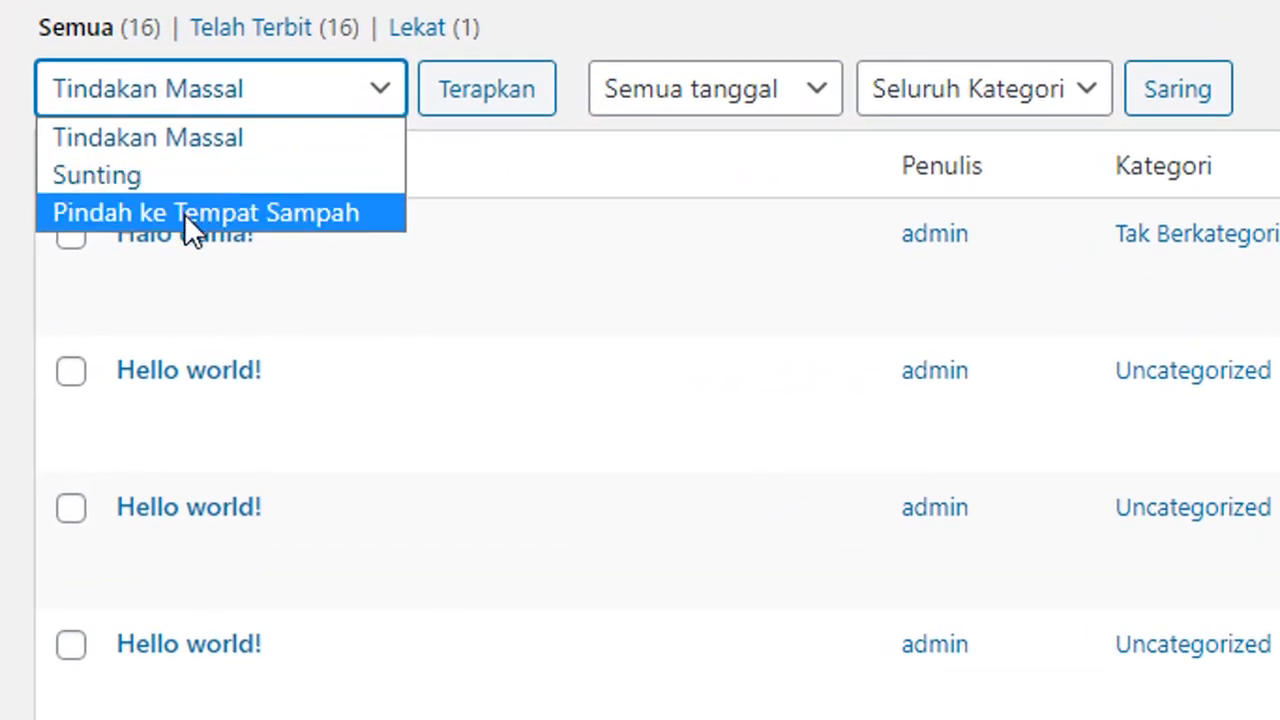
pyautogui.click(471, 150)
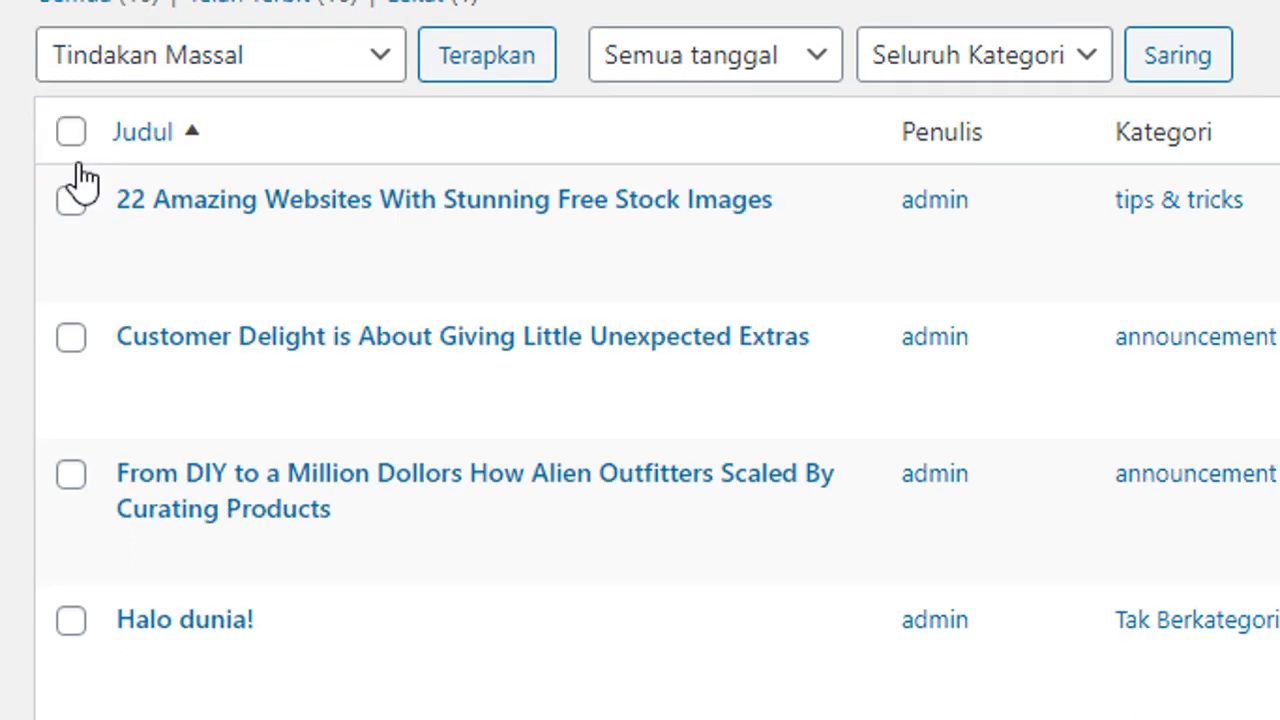
pyautogui.moveTo(191, 323)
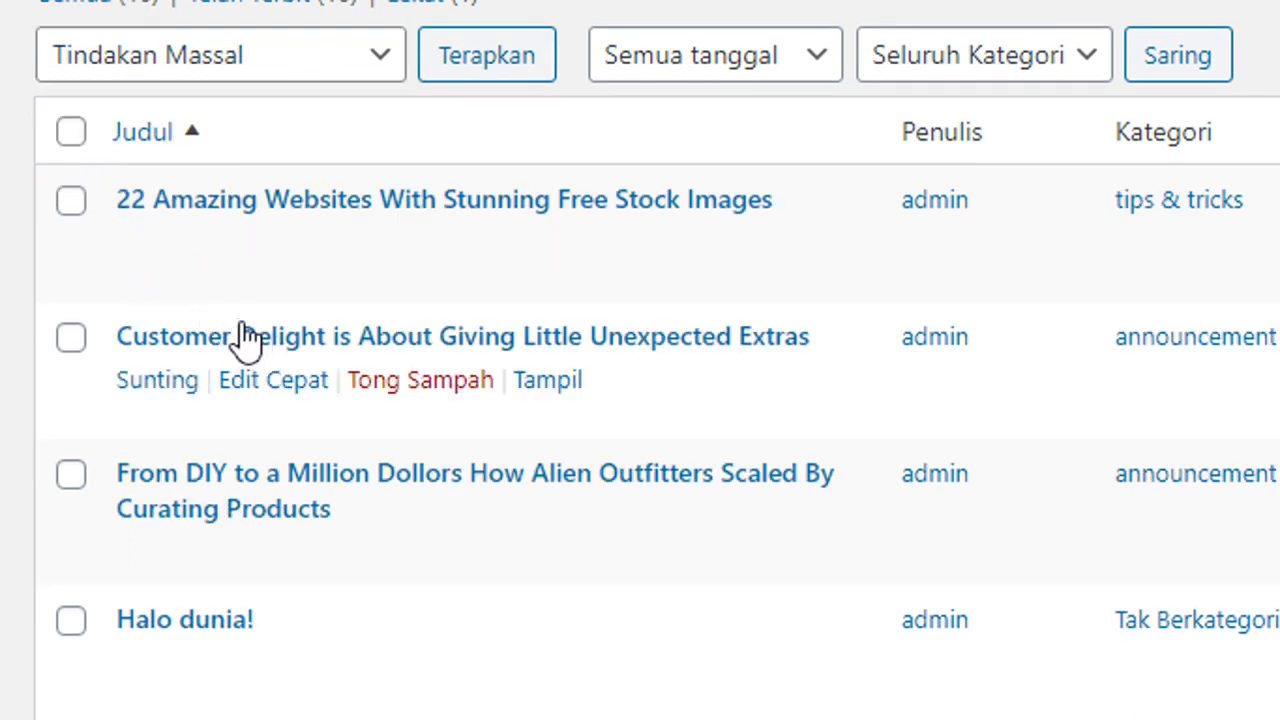
pyautogui.moveTo(160, 258)
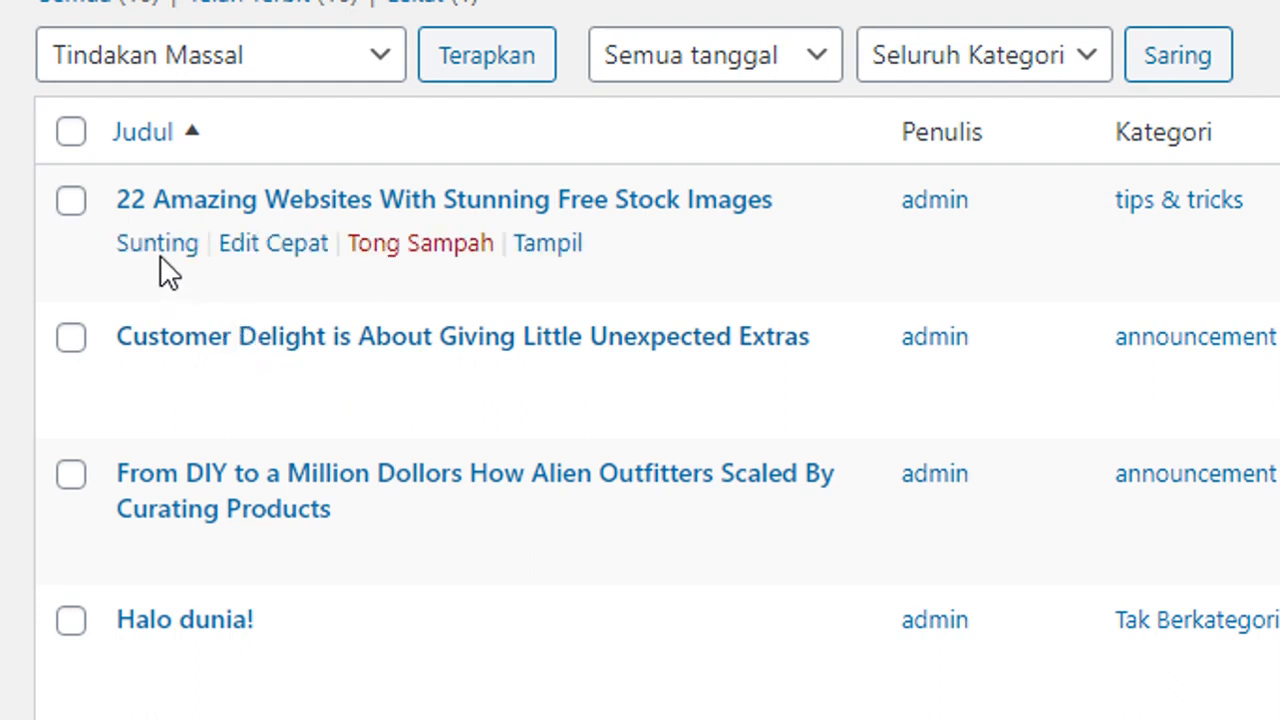
# Select all posts in the list at once and look through the selected entries.
pyautogui.click(72, 131)
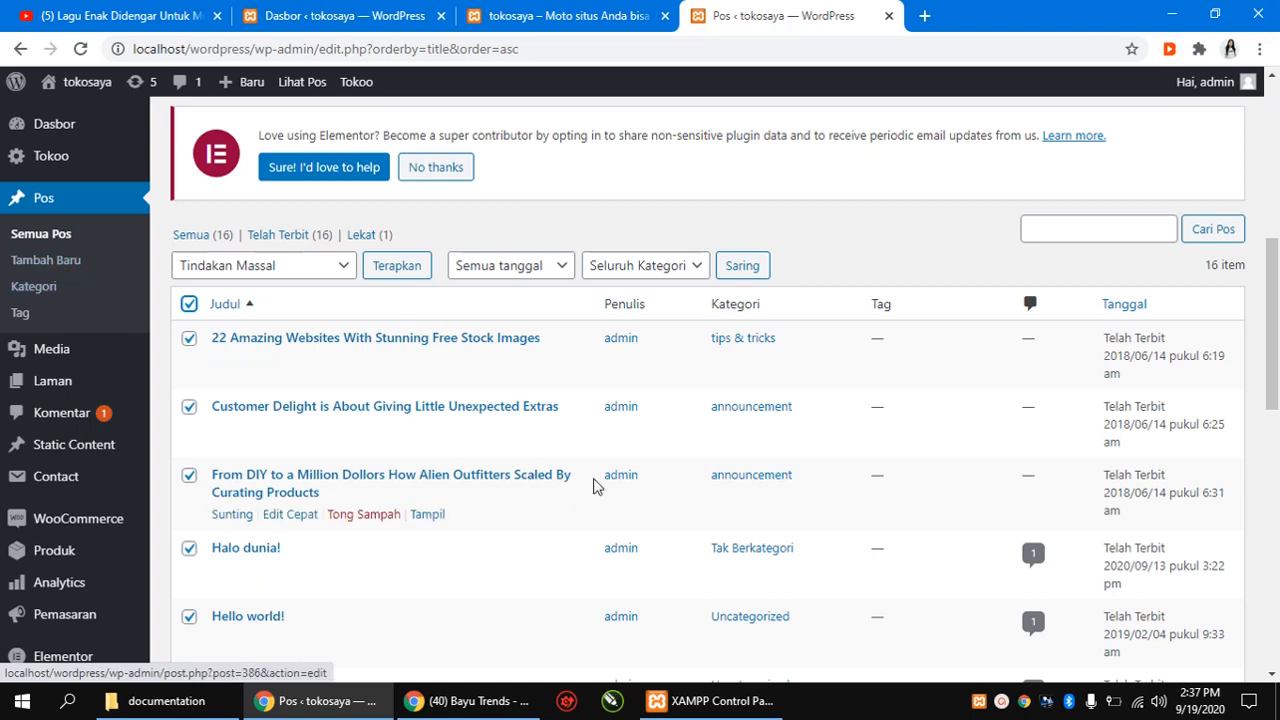
pyautogui.scroll(-6, 543, 471)
pyautogui.scroll(-3, 550, 517)
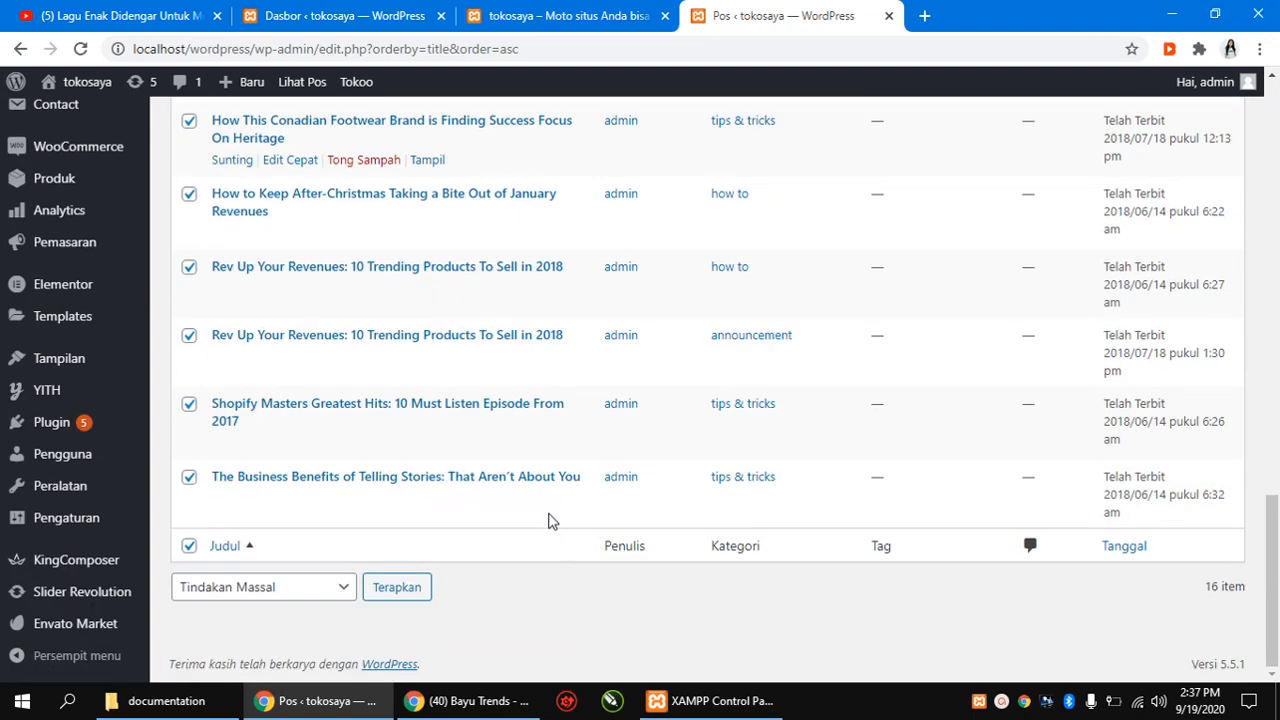
pyautogui.scroll(4, 550, 520)
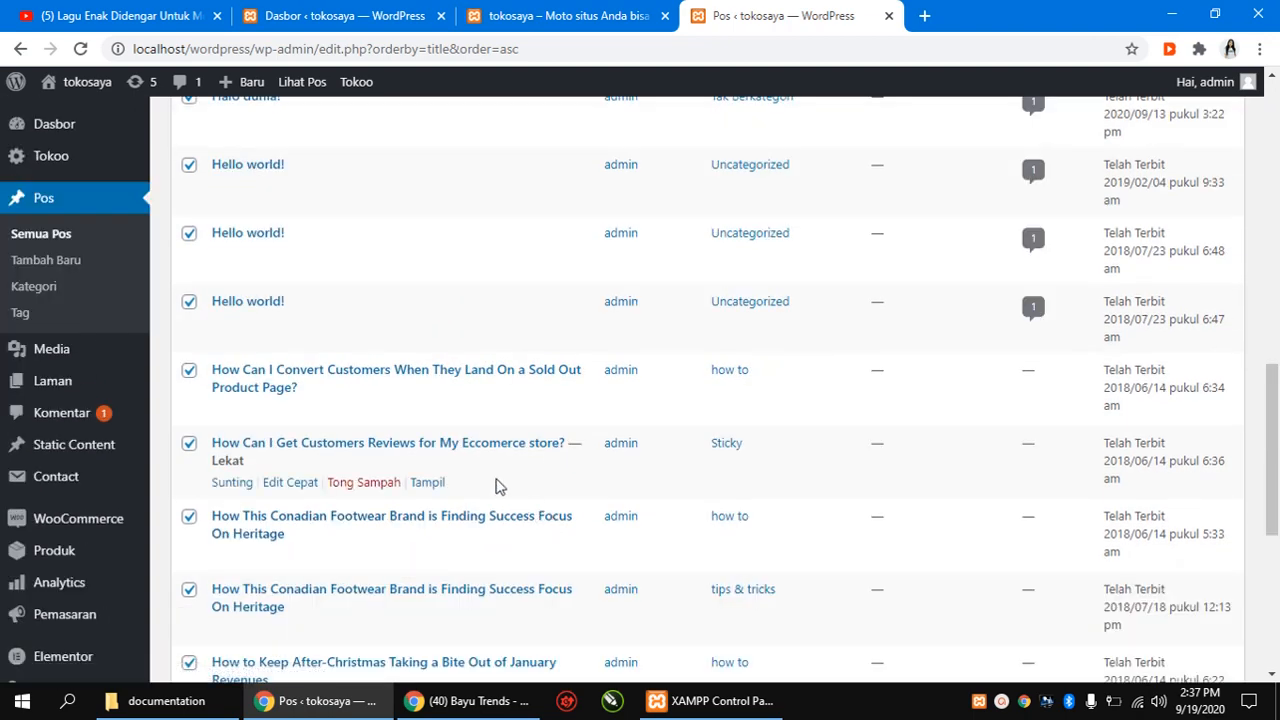
pyautogui.scroll(5, 500, 486)
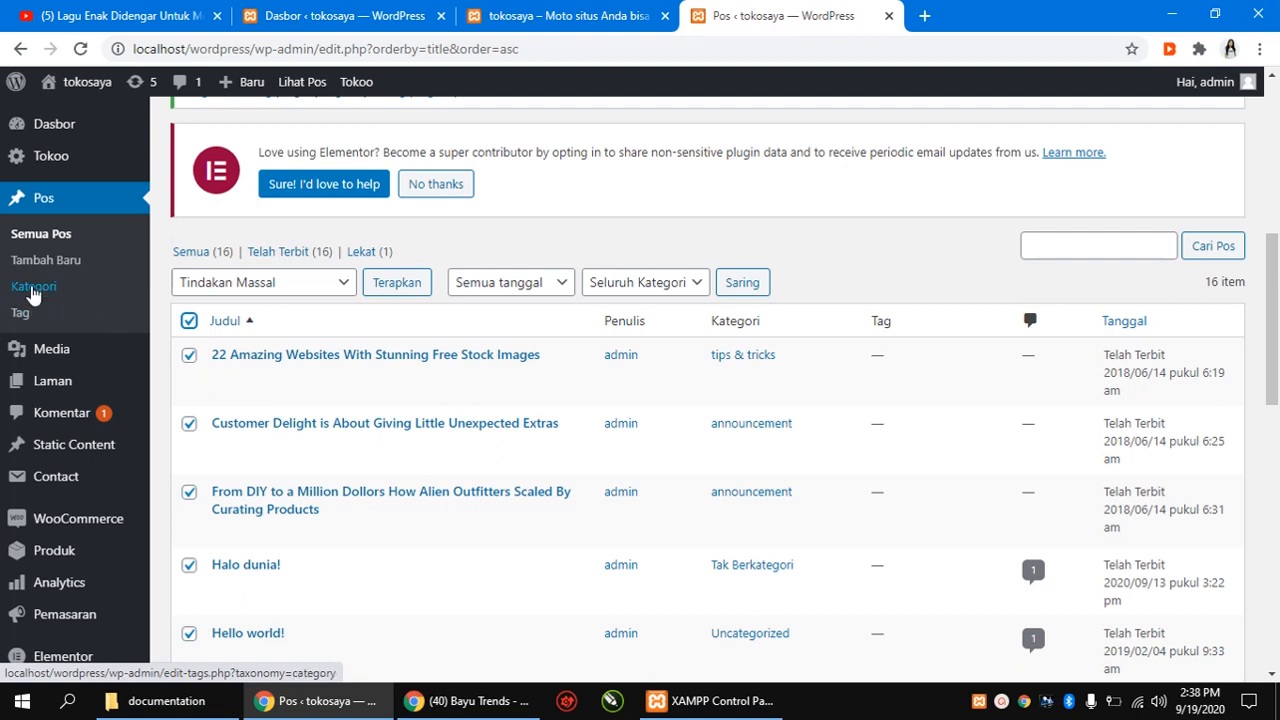
# Open the post categories page (Kategori) and review the new category form and the existing categories.
pyautogui.click(35, 288)
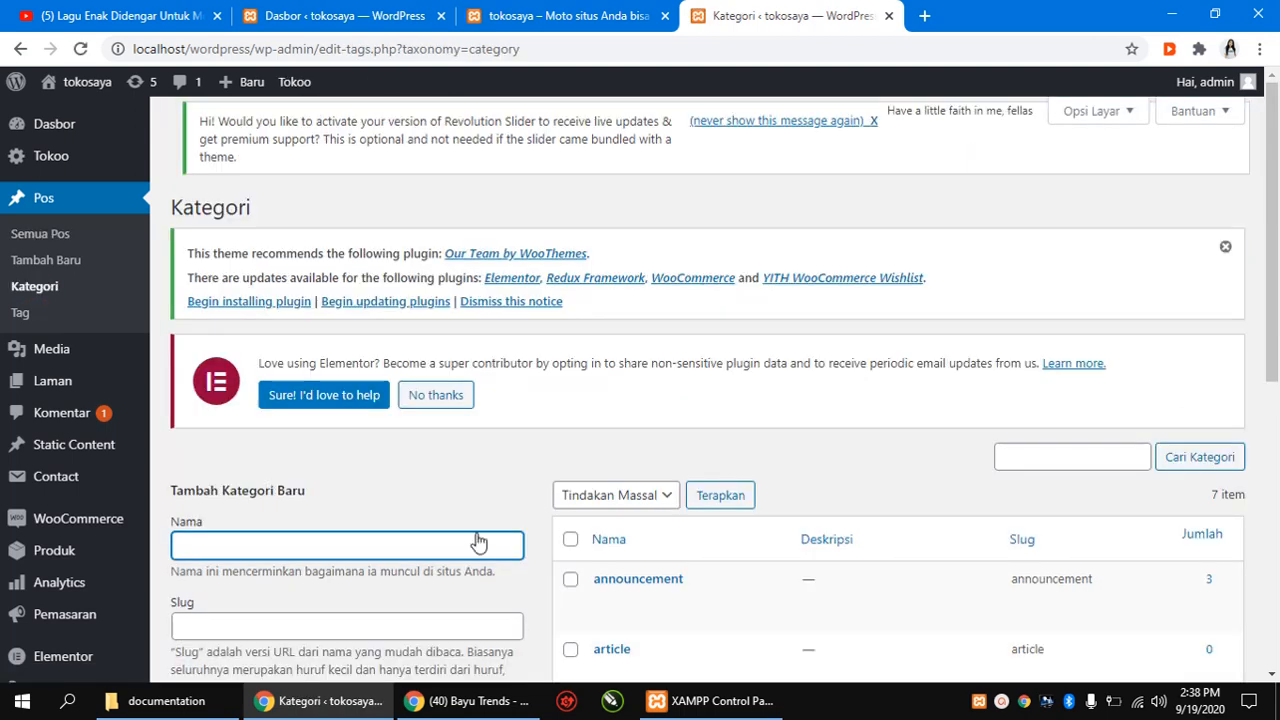
pyautogui.scroll(-5, 477, 537)
pyautogui.scroll(1, 477, 541)
pyautogui.scroll(3, 477, 541)
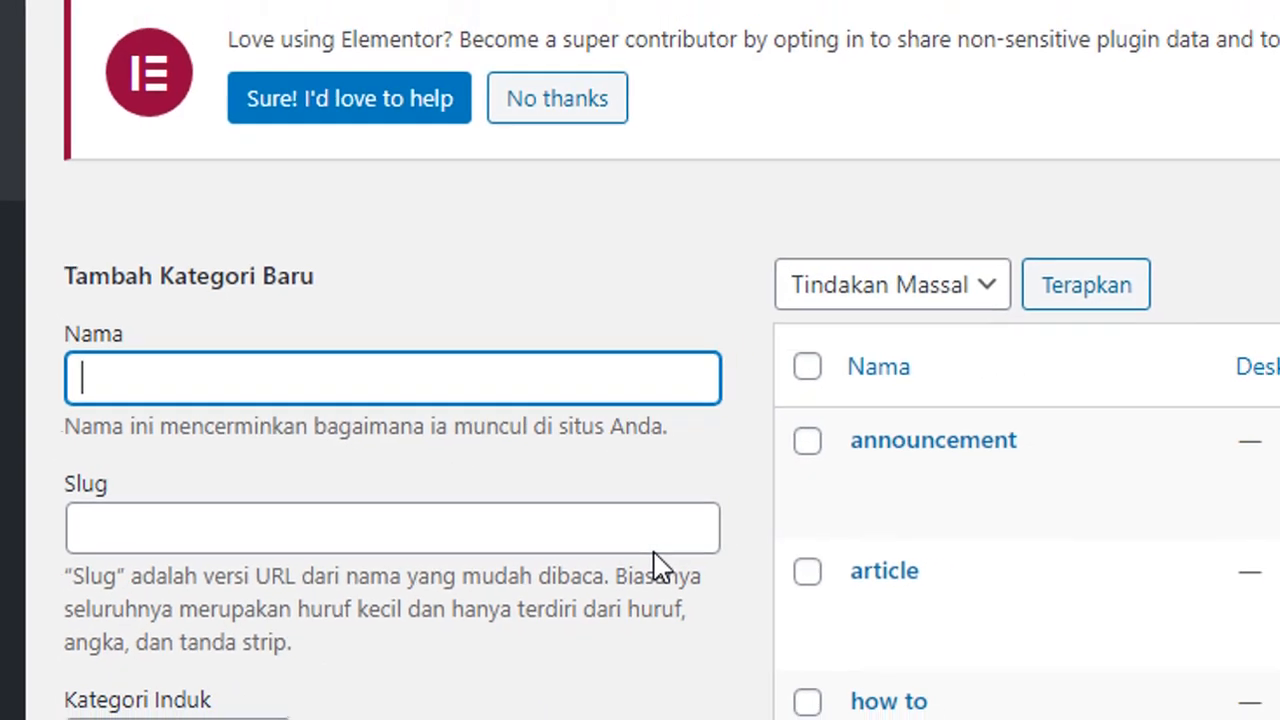
# Open the post tags page (Tag) and review the new tag form's name, slug and description fields.
pyautogui.click(20, 316)
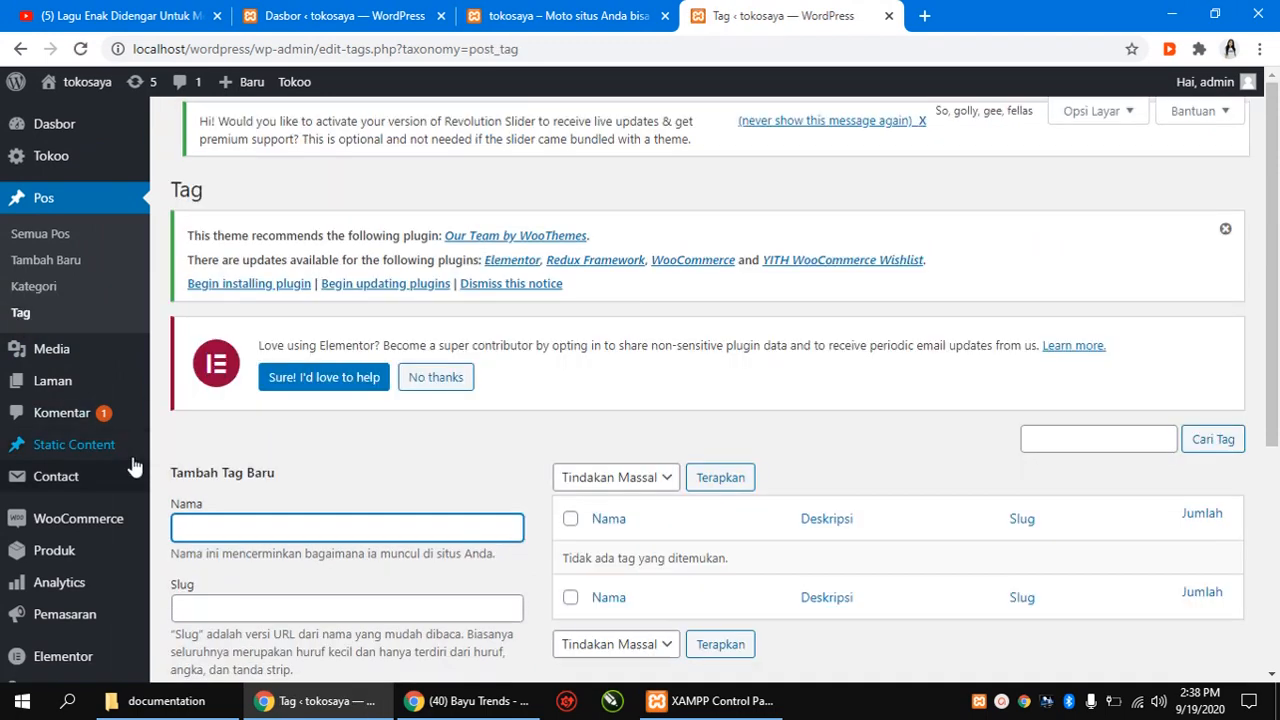
pyautogui.scroll(-2, 337, 537)
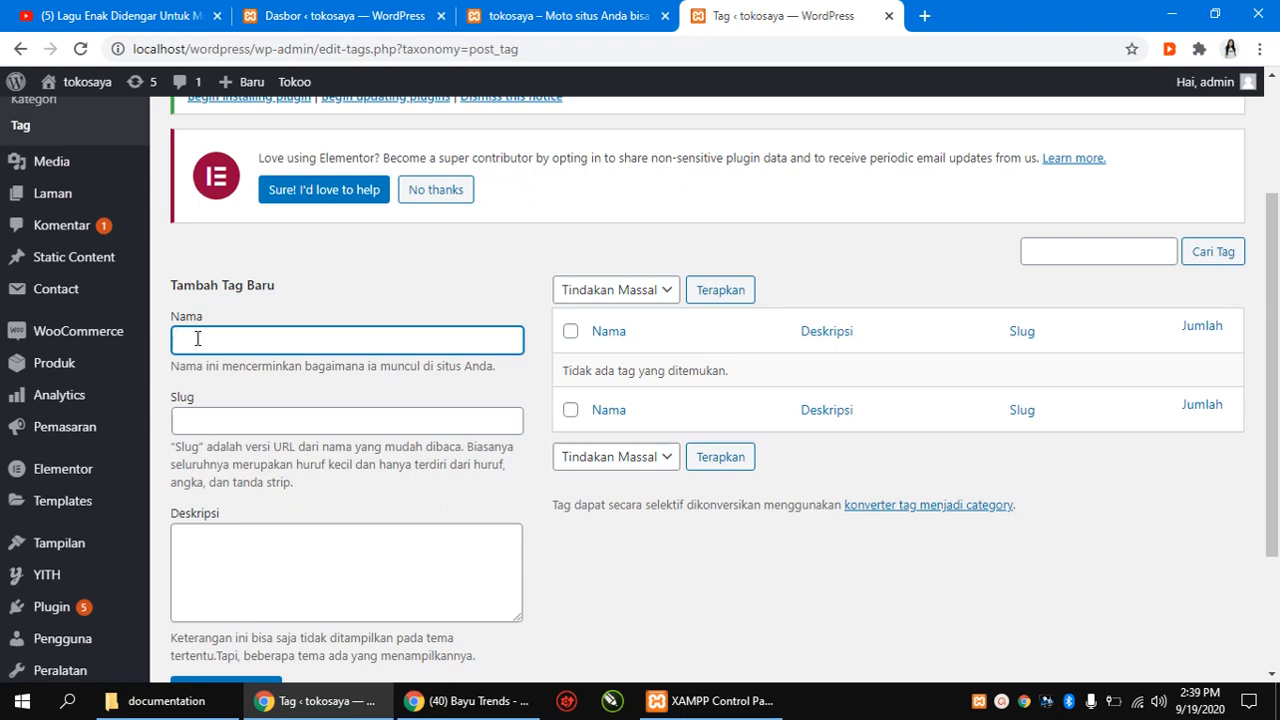
pyautogui.scroll(1, 197, 338)
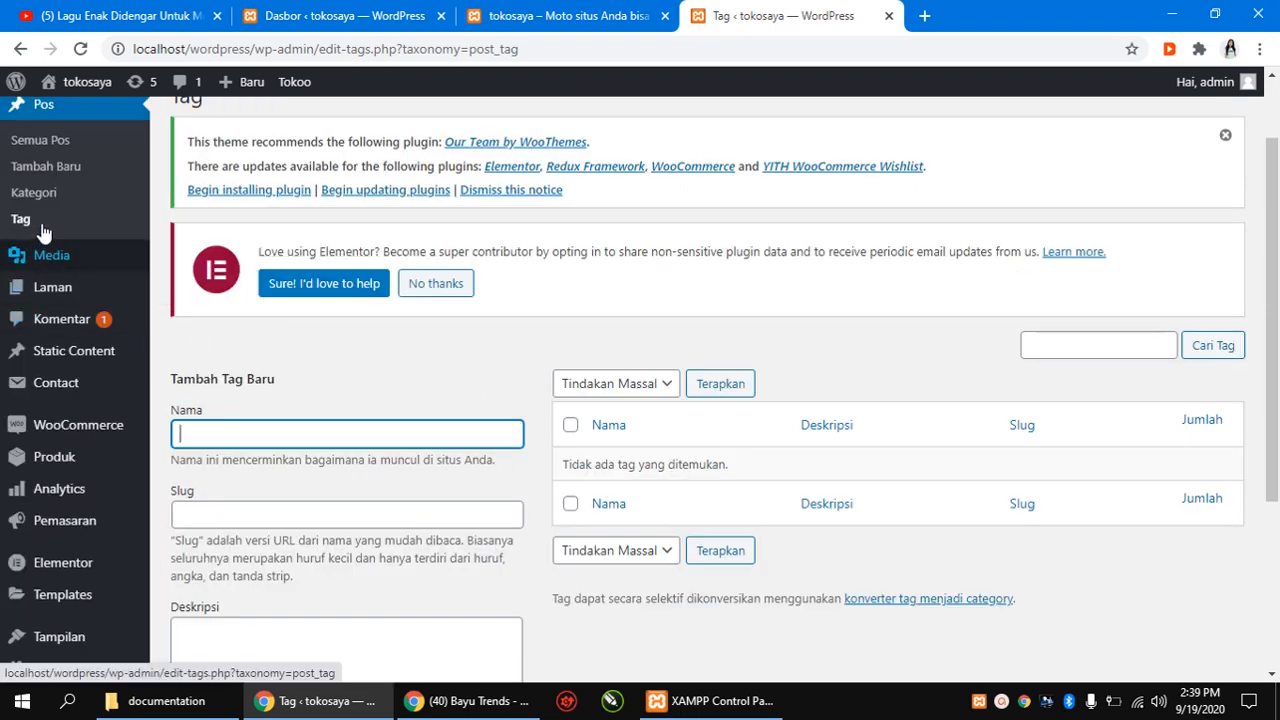
pyautogui.scroll(1, 50, 240)
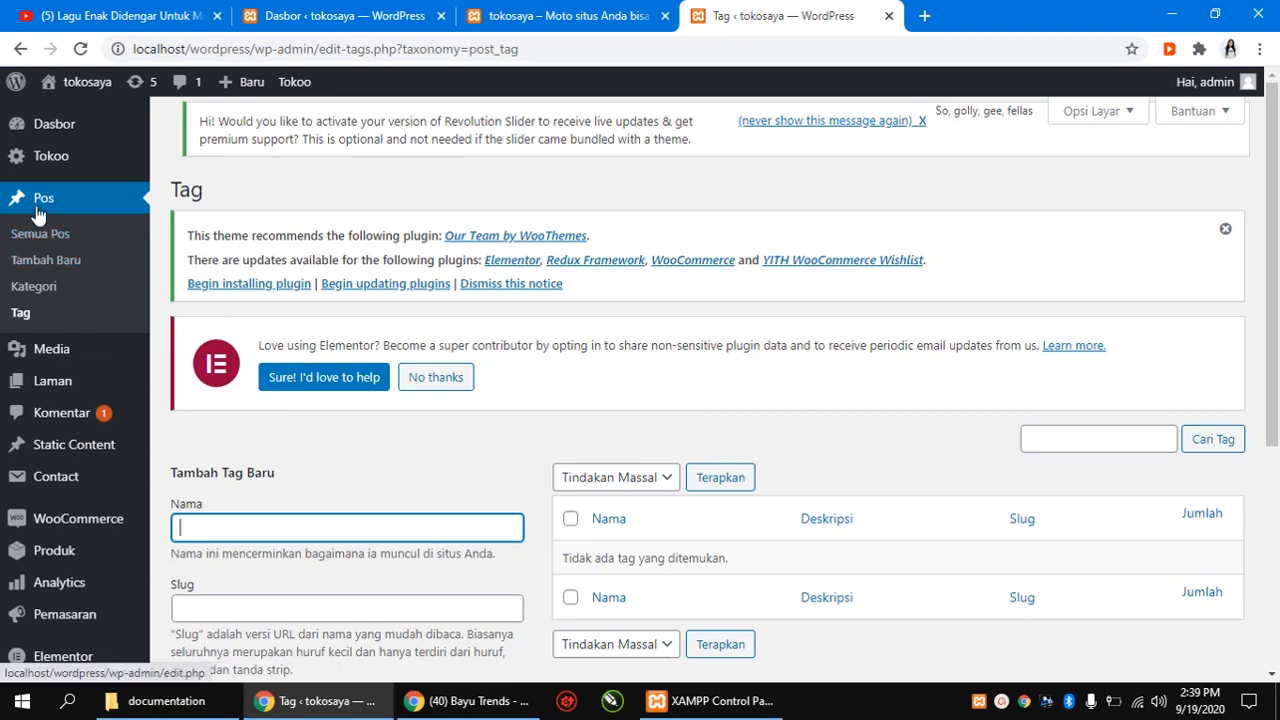
# Open the media library (Pustaka) from the dashboard and look through the uploaded files and product images.
pyautogui.click(145, 205)
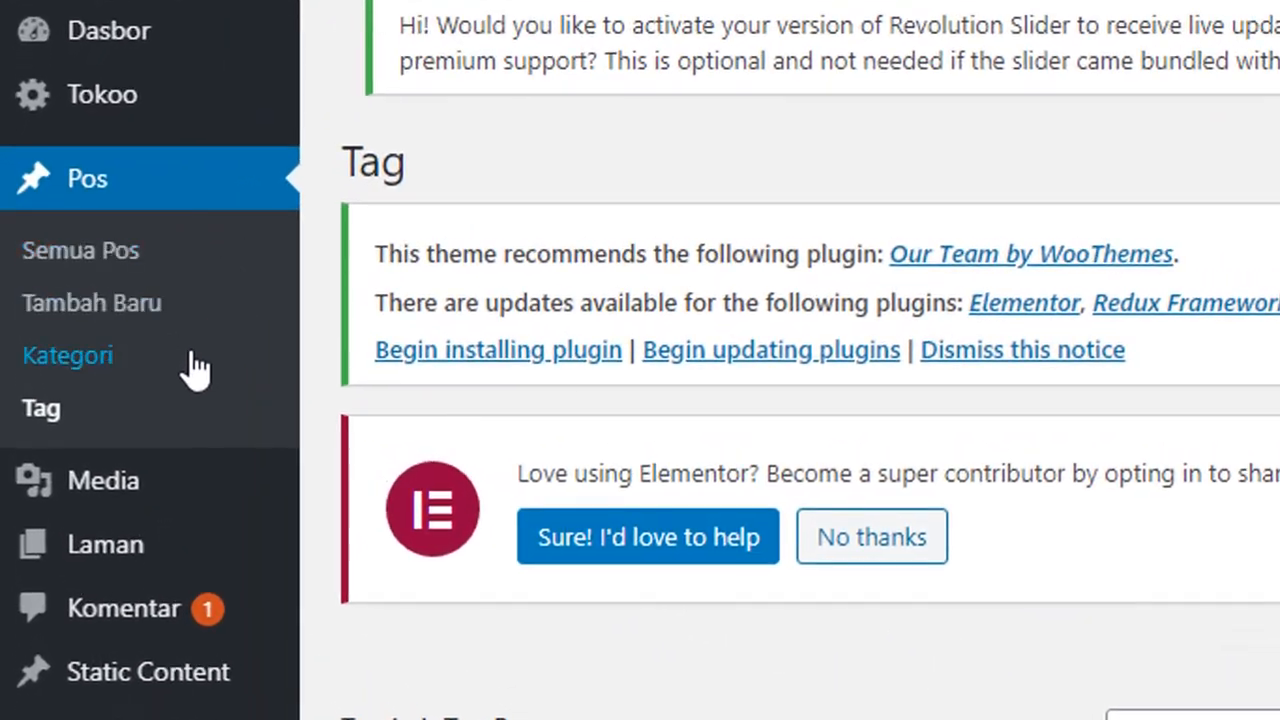
pyautogui.moveTo(64, 356)
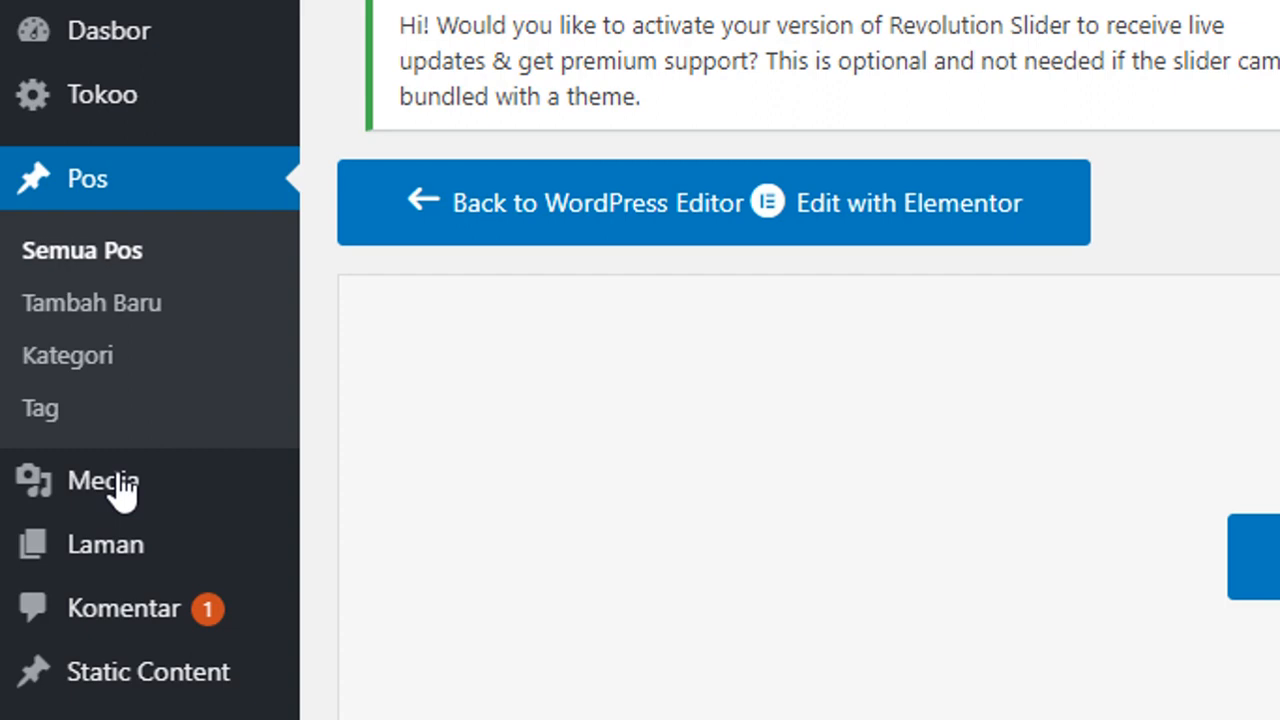
pyautogui.moveTo(116, 486)
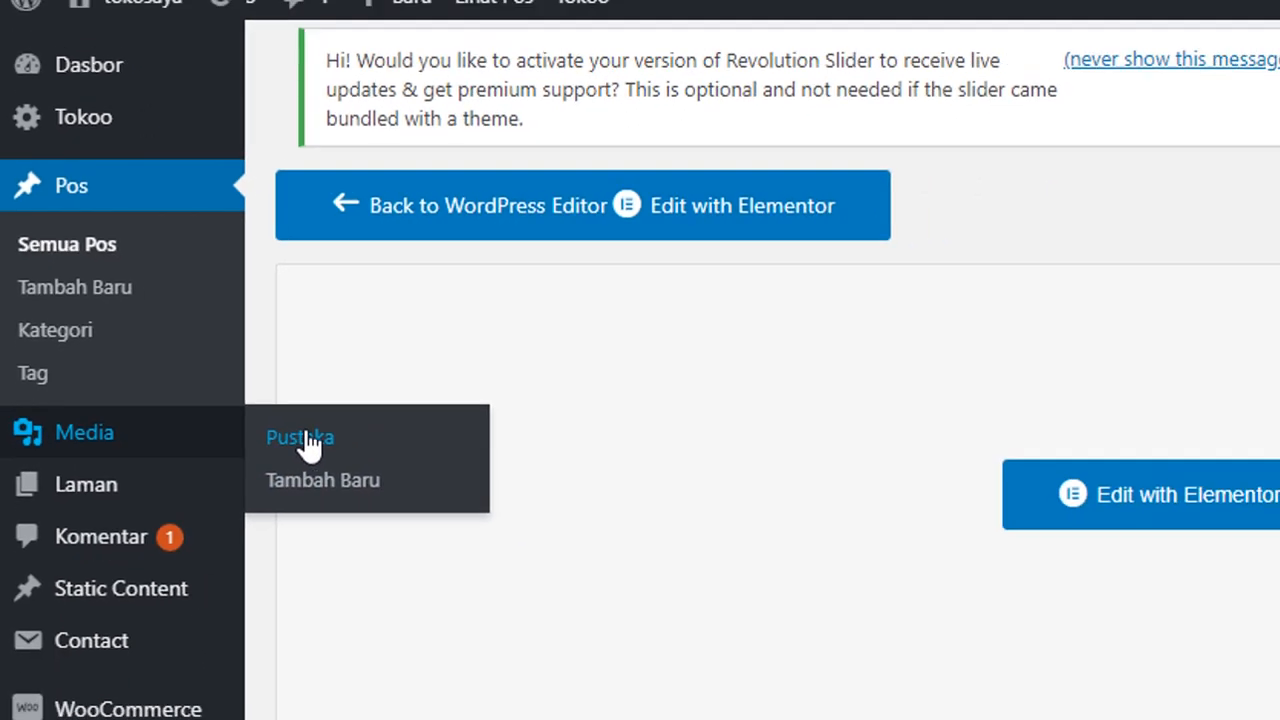
pyautogui.click(309, 443)
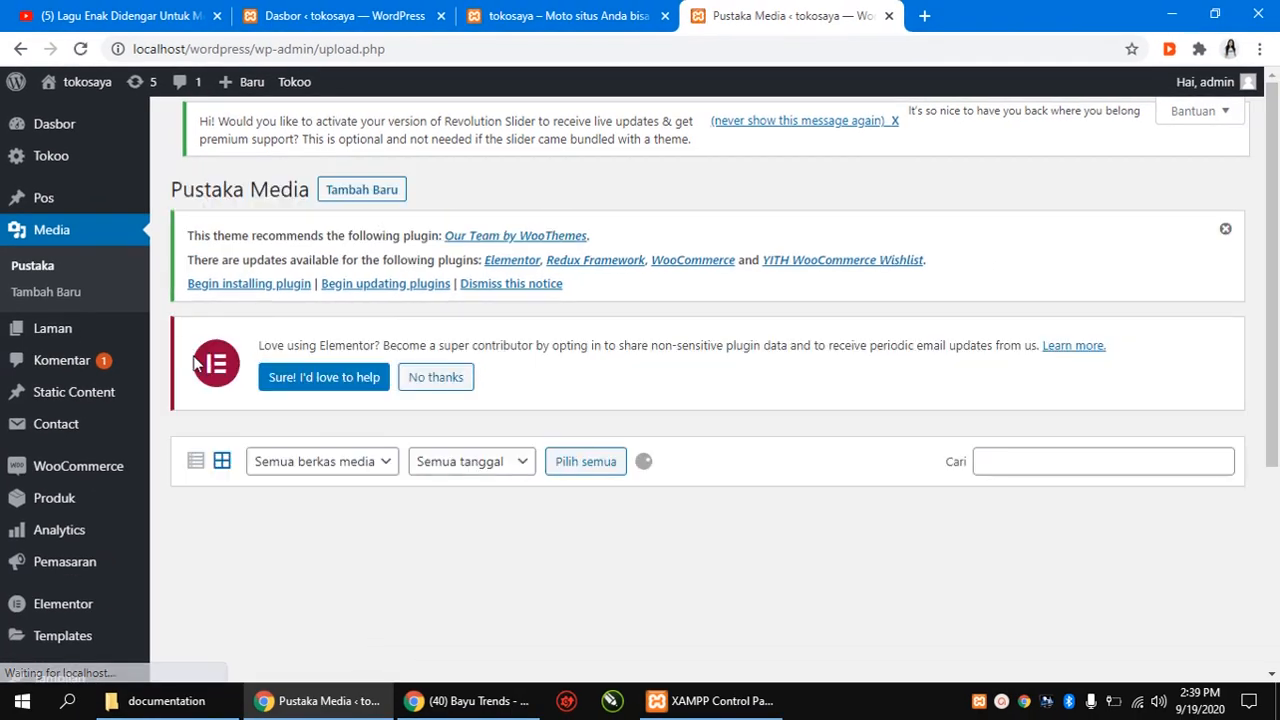
pyautogui.scroll(-3, 480, 405)
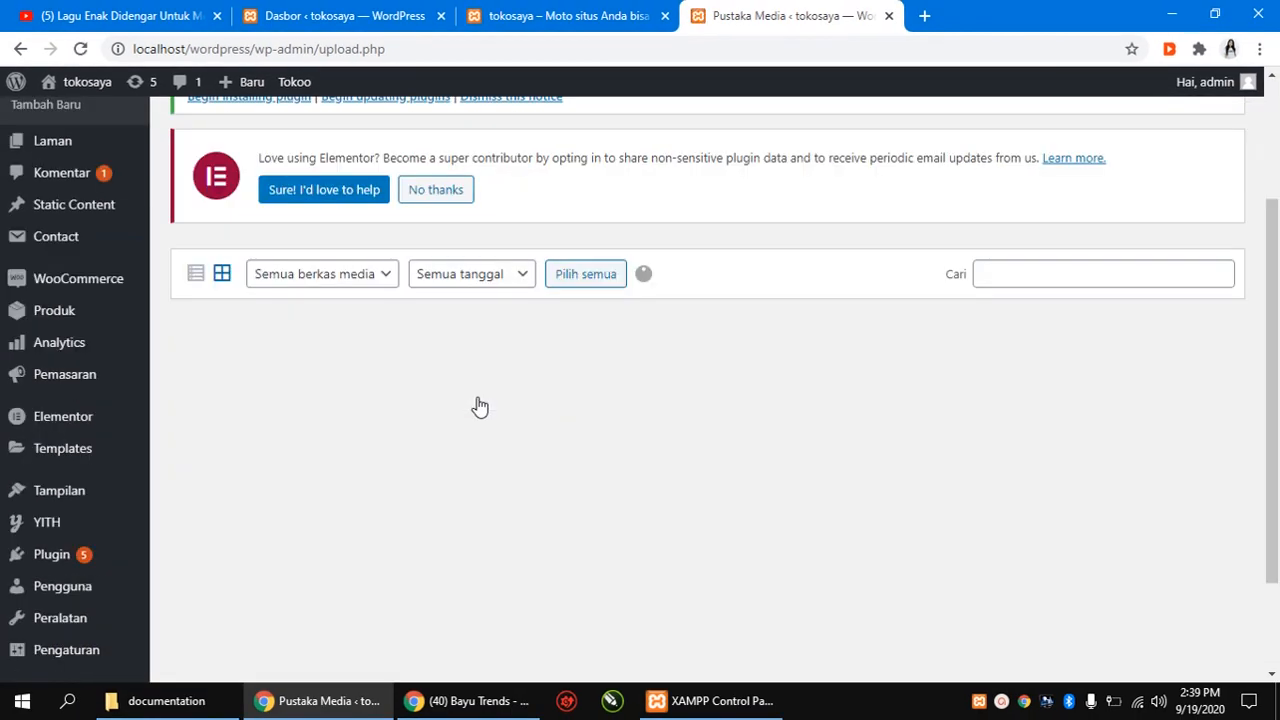
pyautogui.scroll(1, 478, 405)
pyautogui.scroll(2, 476, 404)
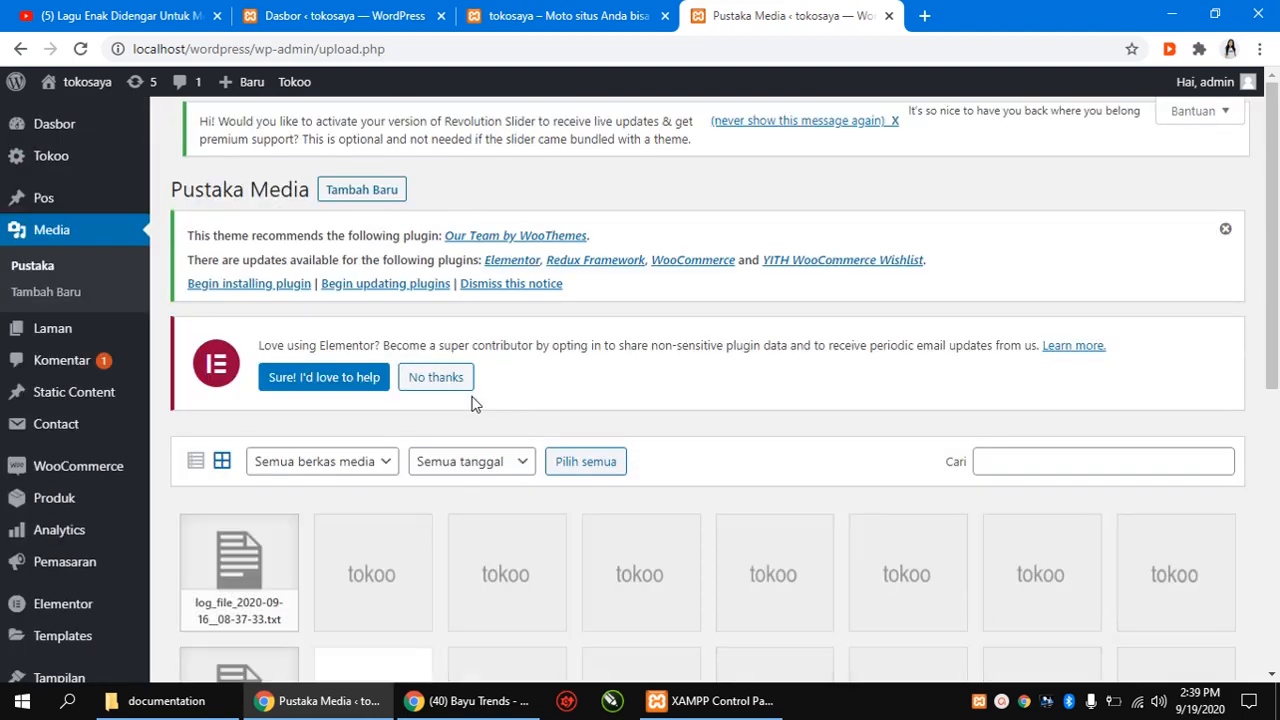
pyautogui.scroll(-6, 476, 404)
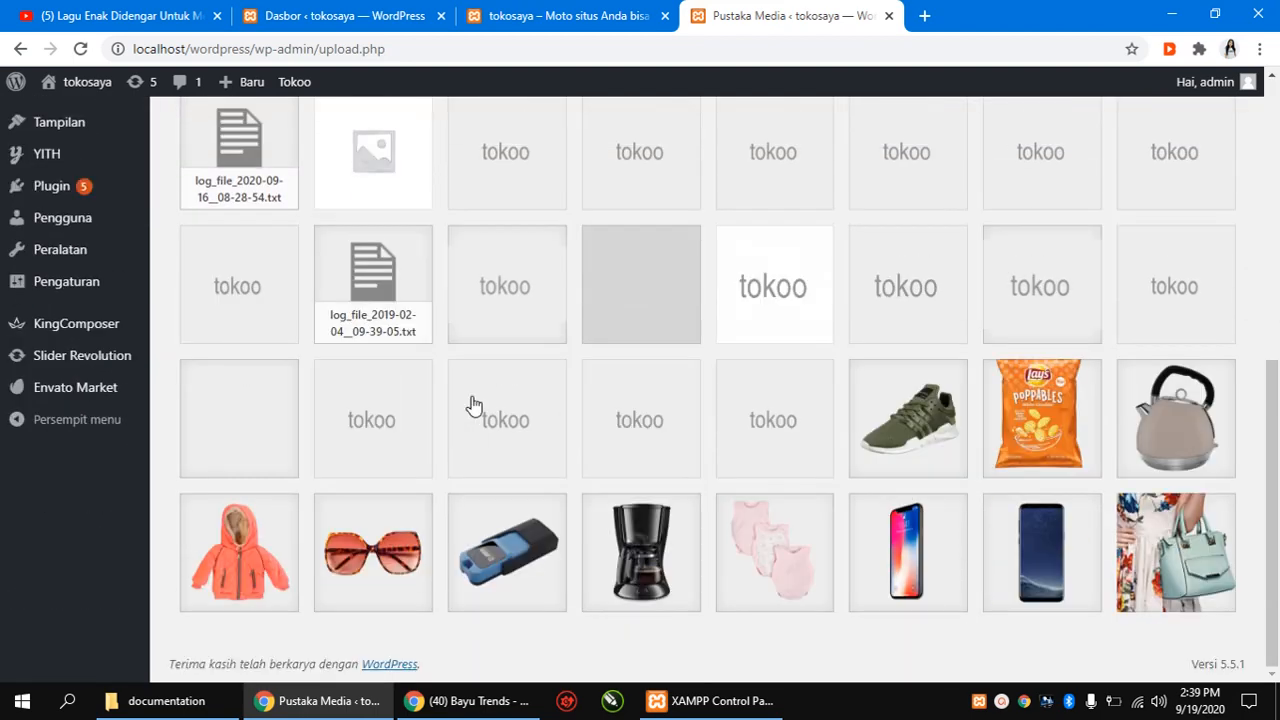
pyautogui.scroll(4, 474, 404)
pyautogui.scroll(-4, 474, 404)
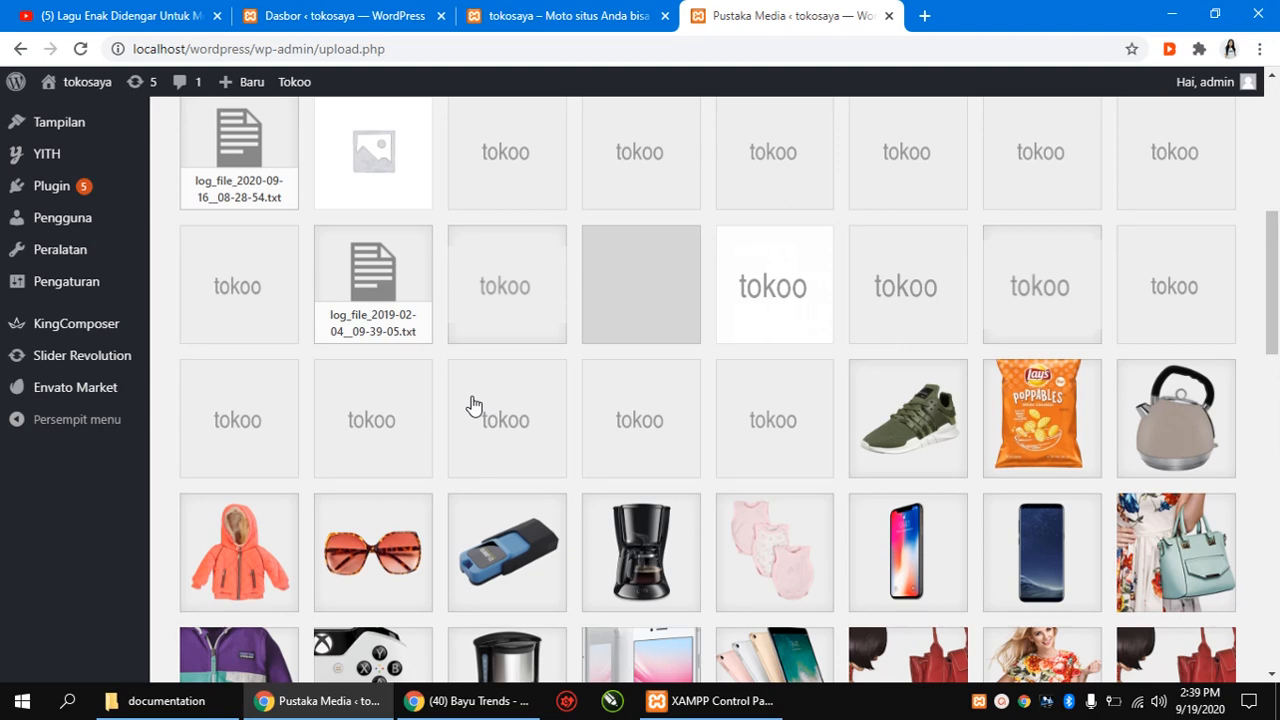
# View the New Arrivals product images on the storefront home page, then return to the media library.
pyautogui.click(560, 15)
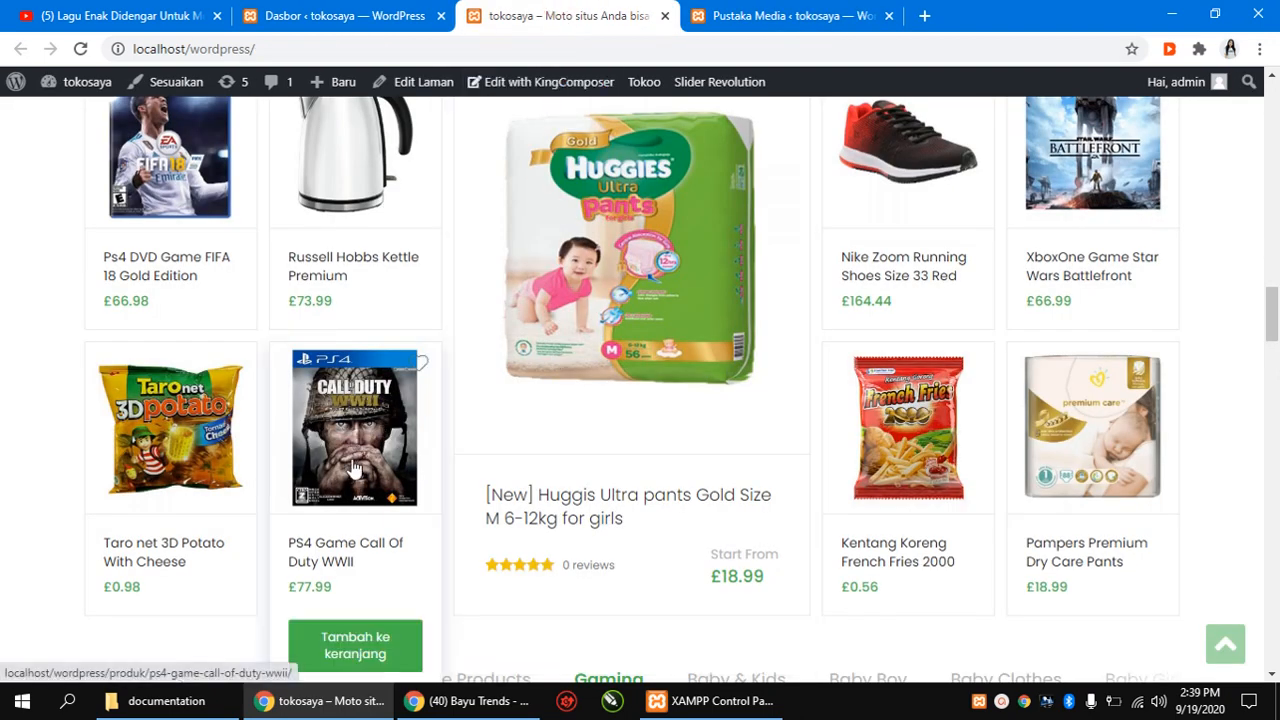
pyautogui.scroll(3, 350, 420)
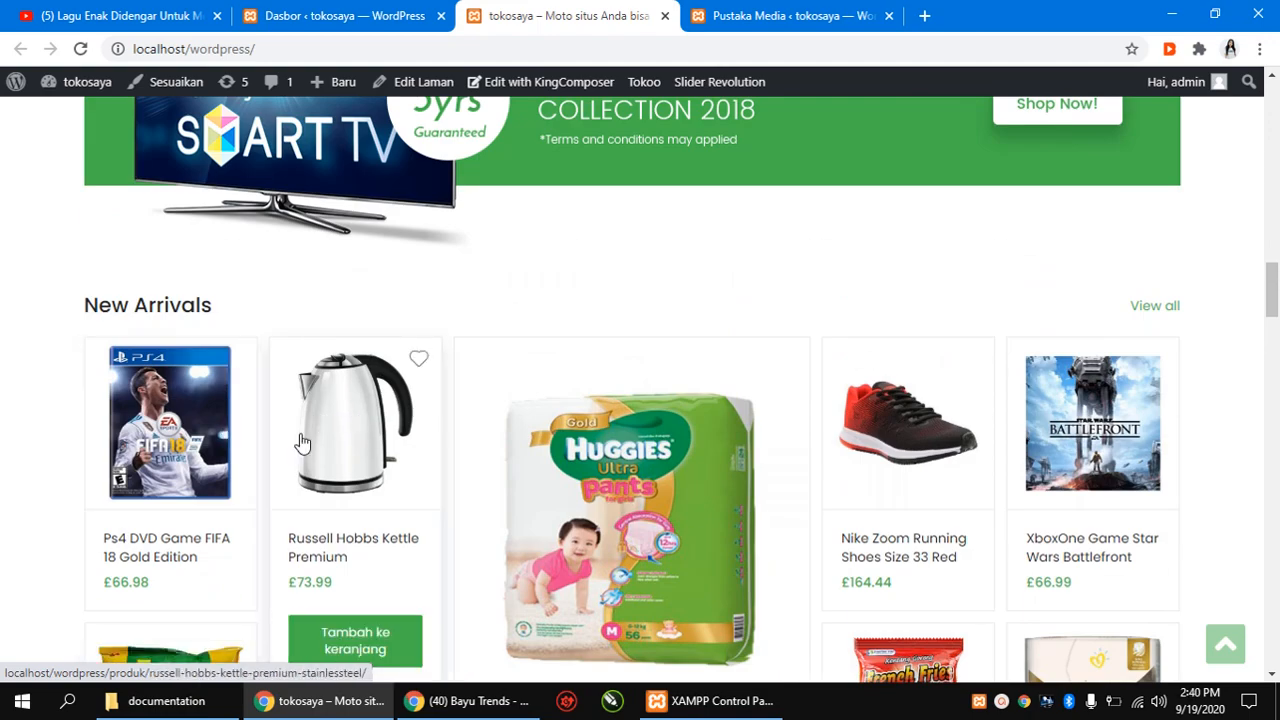
pyautogui.click(340, 15)
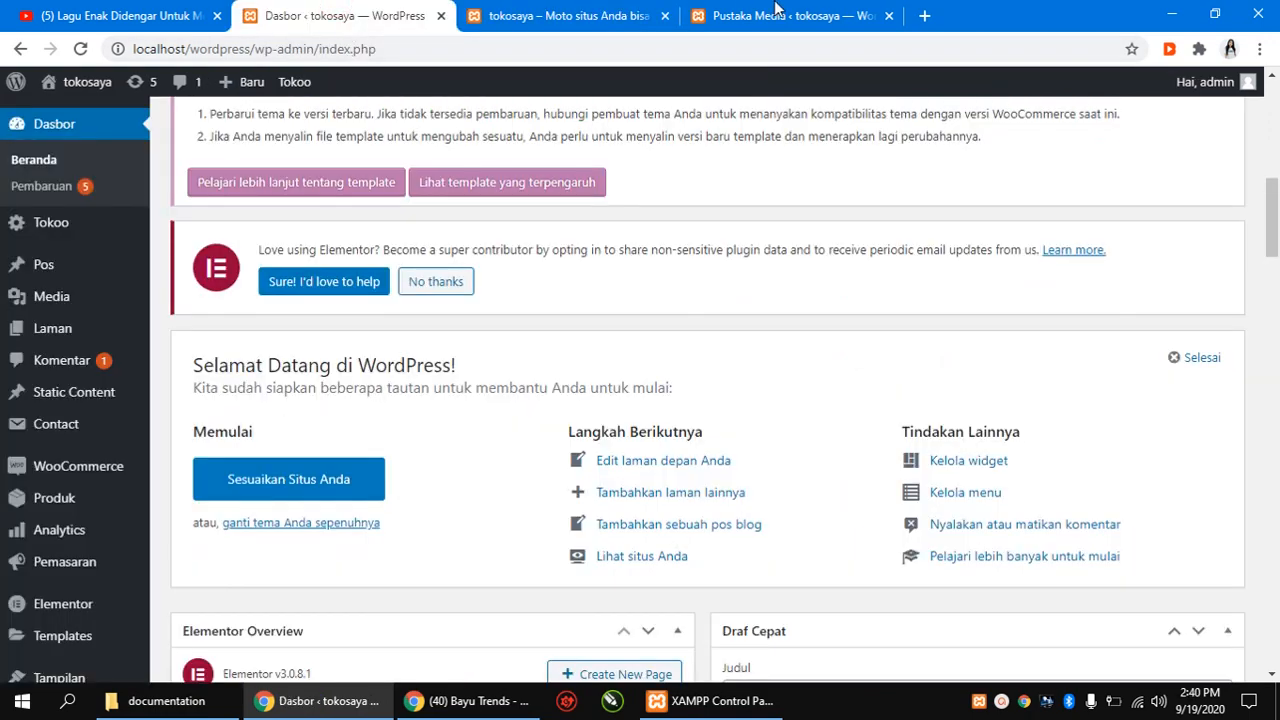
pyautogui.click(780, 15)
# Browse the whole media library down to its last product images and return to its beginning.
pyautogui.scroll(4, 608, 506)
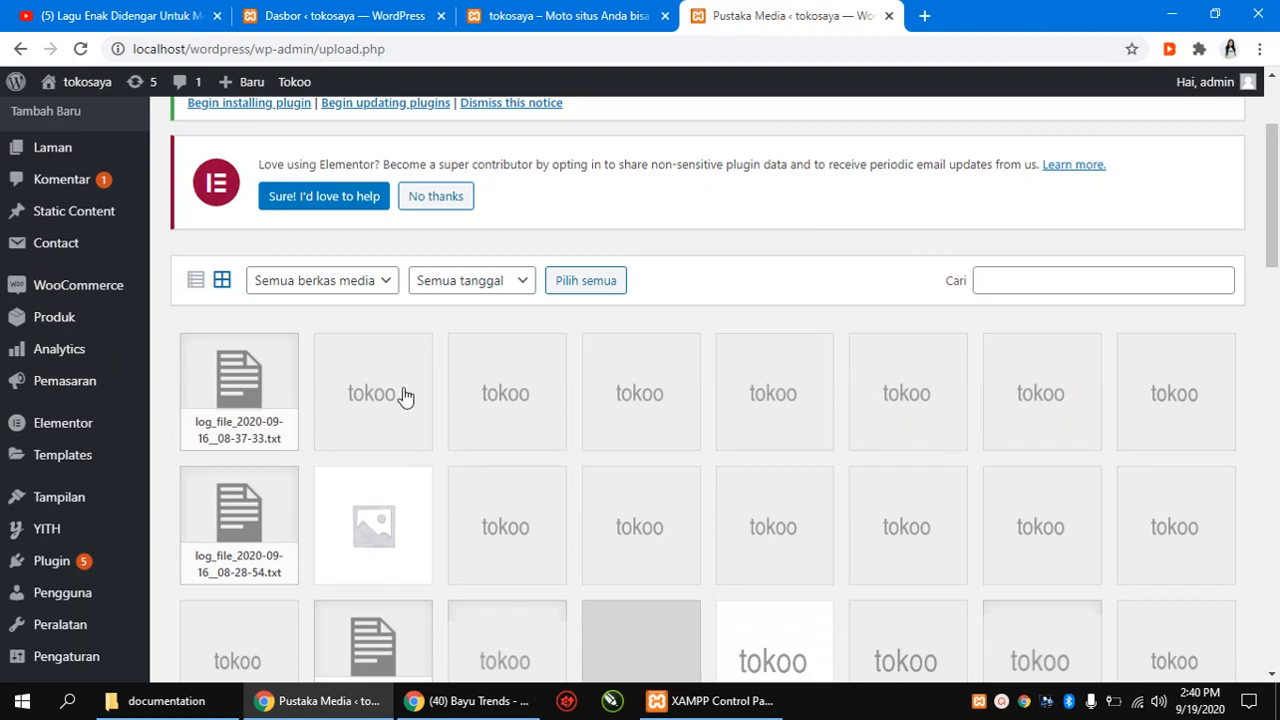
pyautogui.scroll(-12, 578, 458)
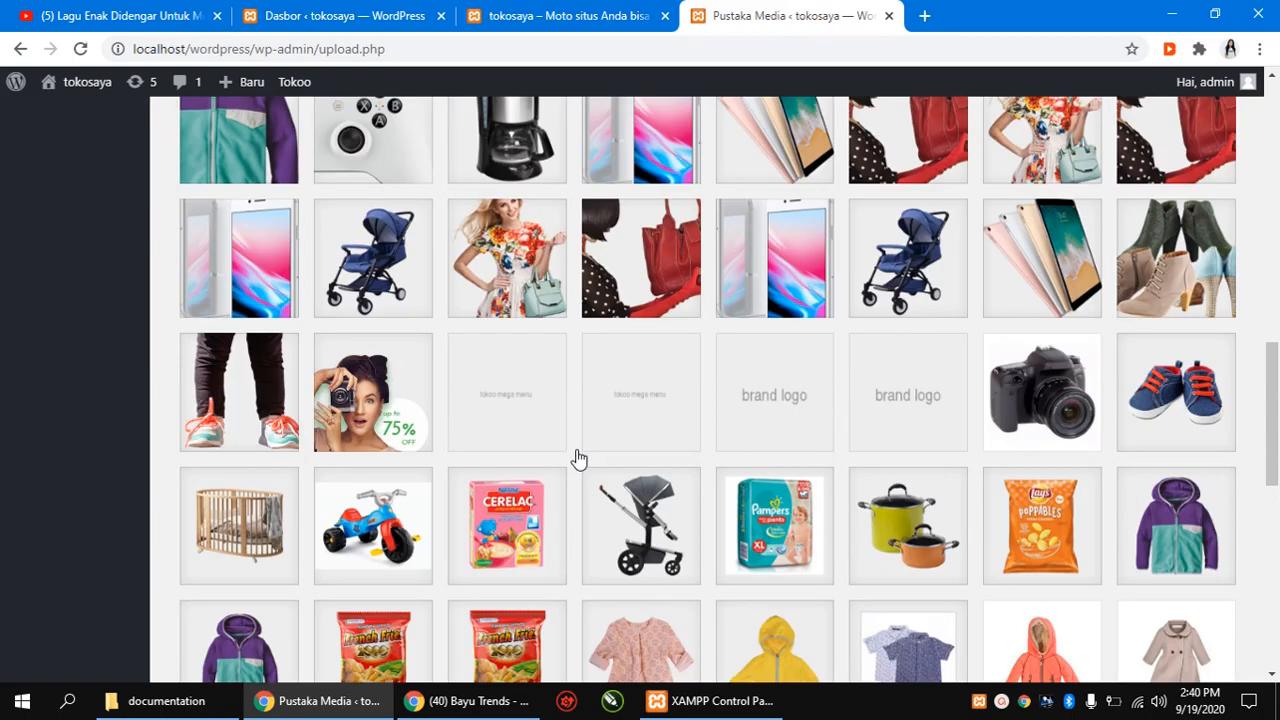
pyautogui.scroll(-5, 578, 458)
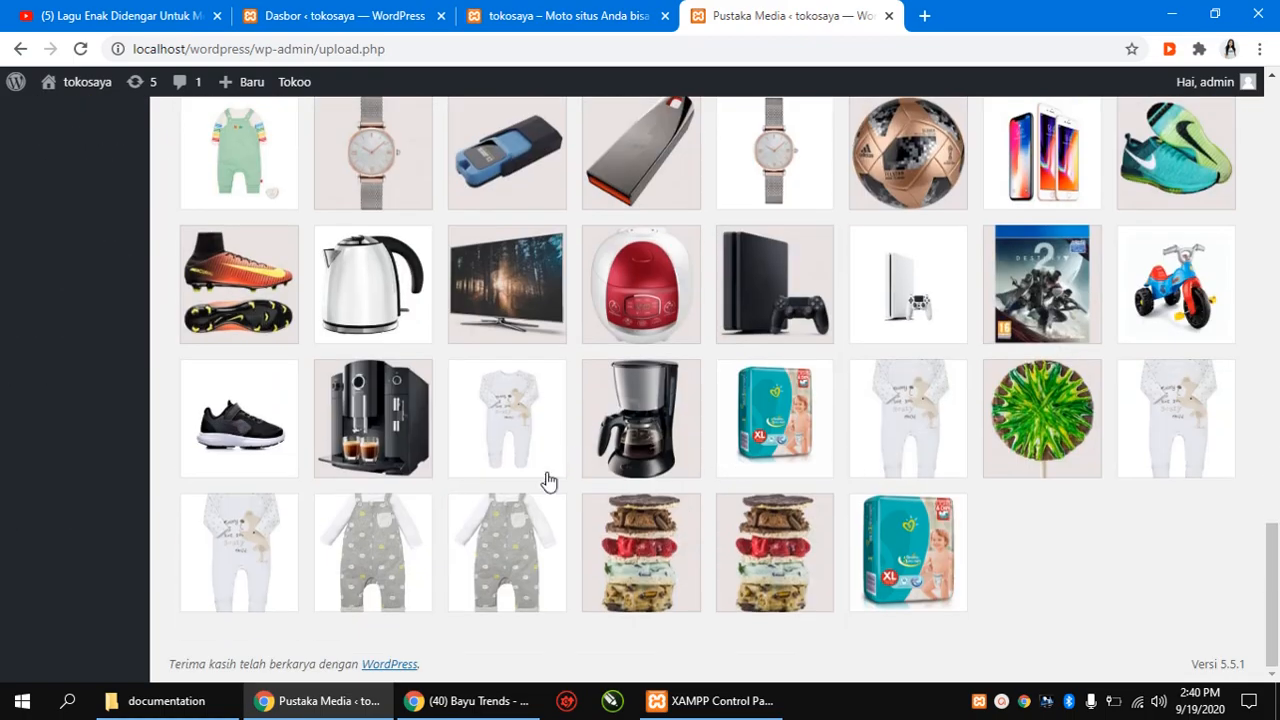
pyautogui.scroll(18, 600, 470)
pyautogui.scroll(4, 622, 473)
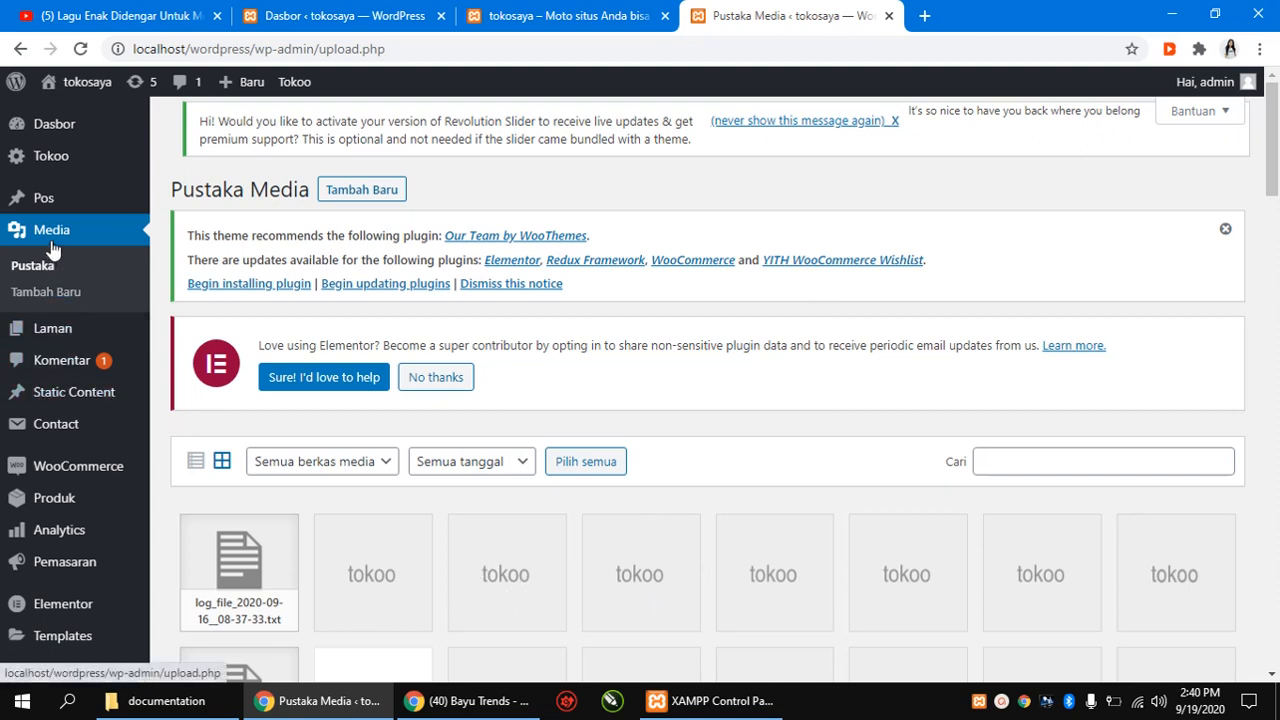
# Check the dashboard's page management options (Laman), Semua Laman and Tambah Baru.
pyautogui.moveTo(47, 308)
pyautogui.scroll(-1, 62, 247)
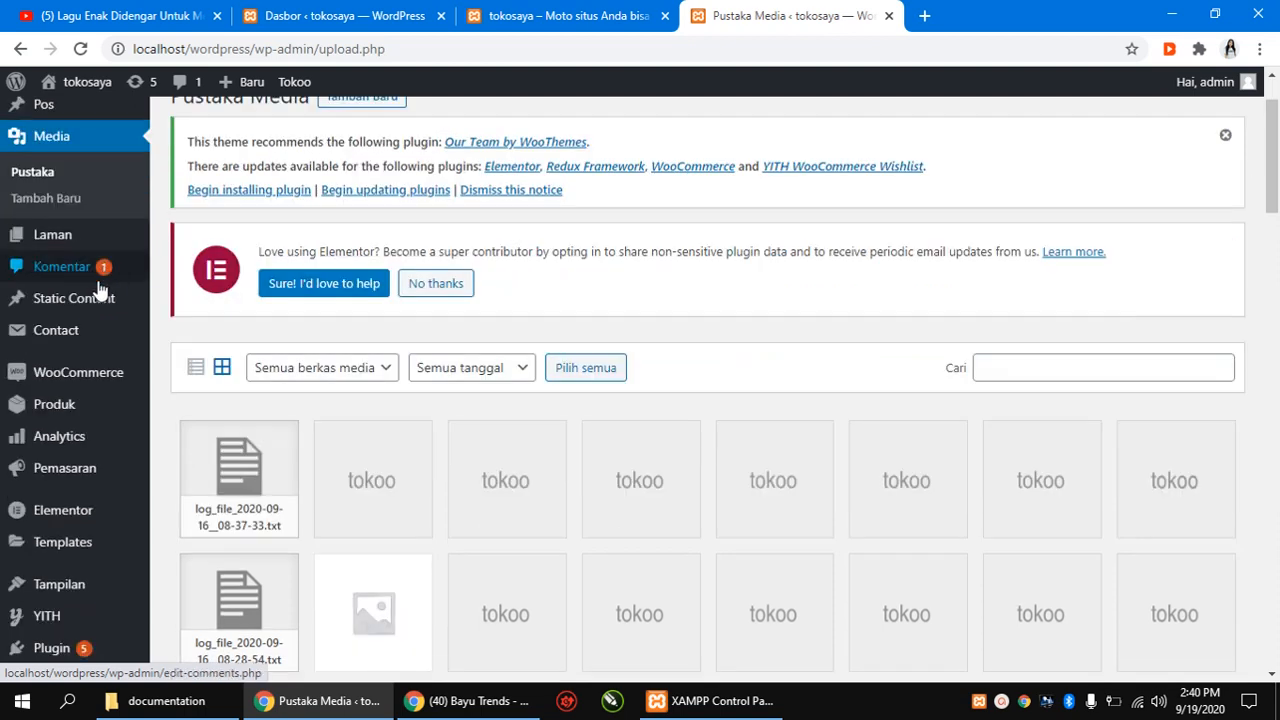
pyautogui.moveTo(88, 240)
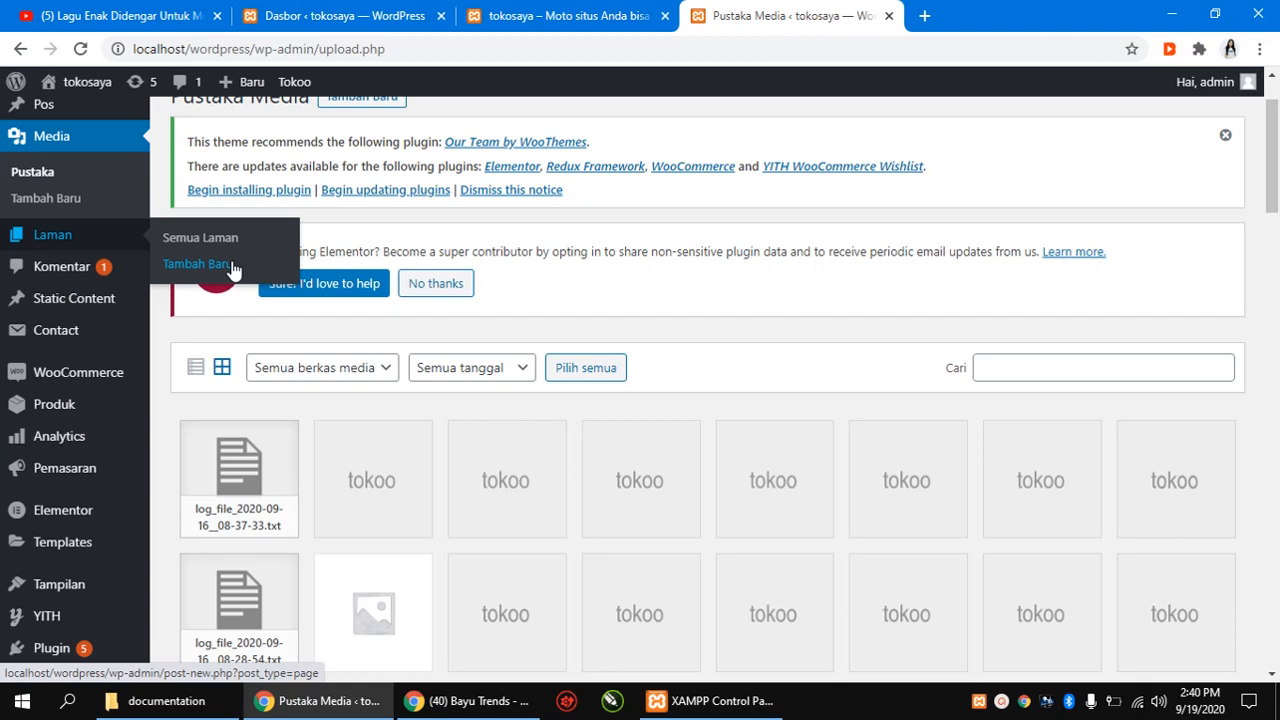
# Review the storefront home page's category list, promotional banner and Deals of the day section.
pyautogui.click(528, 15)
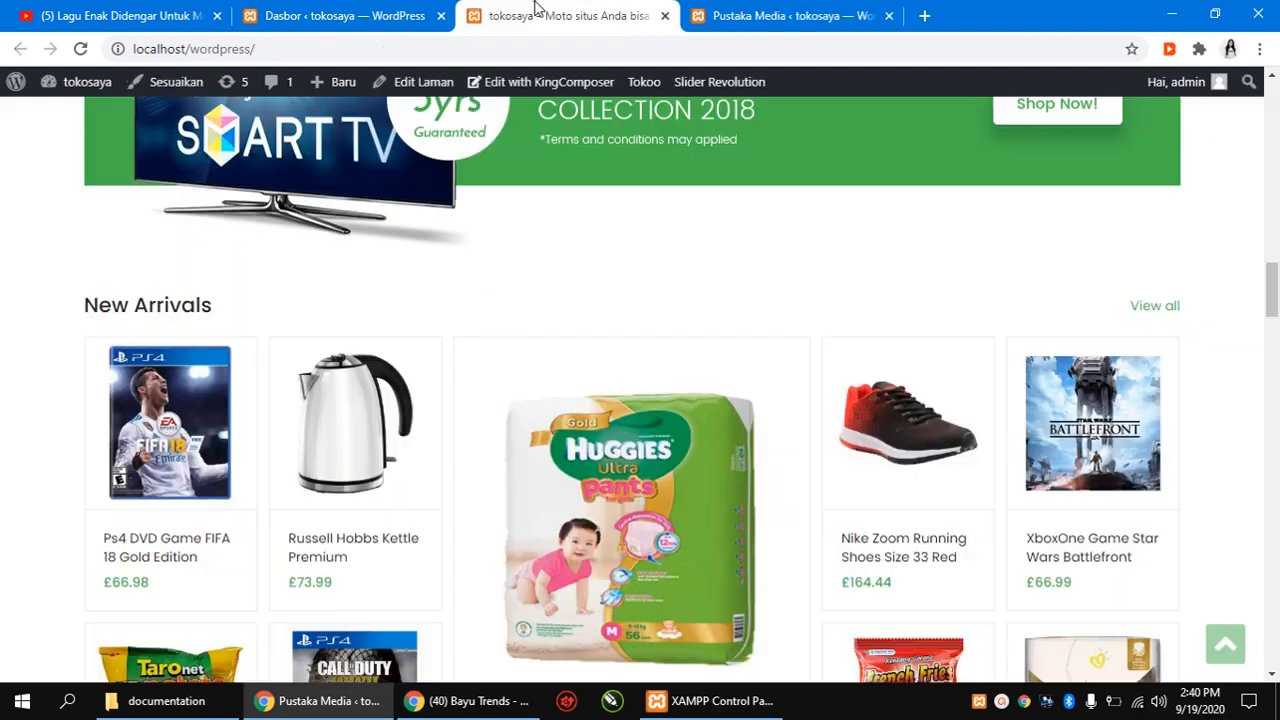
pyautogui.scroll(-5, 895, 370)
pyautogui.scroll(20, 895, 375)
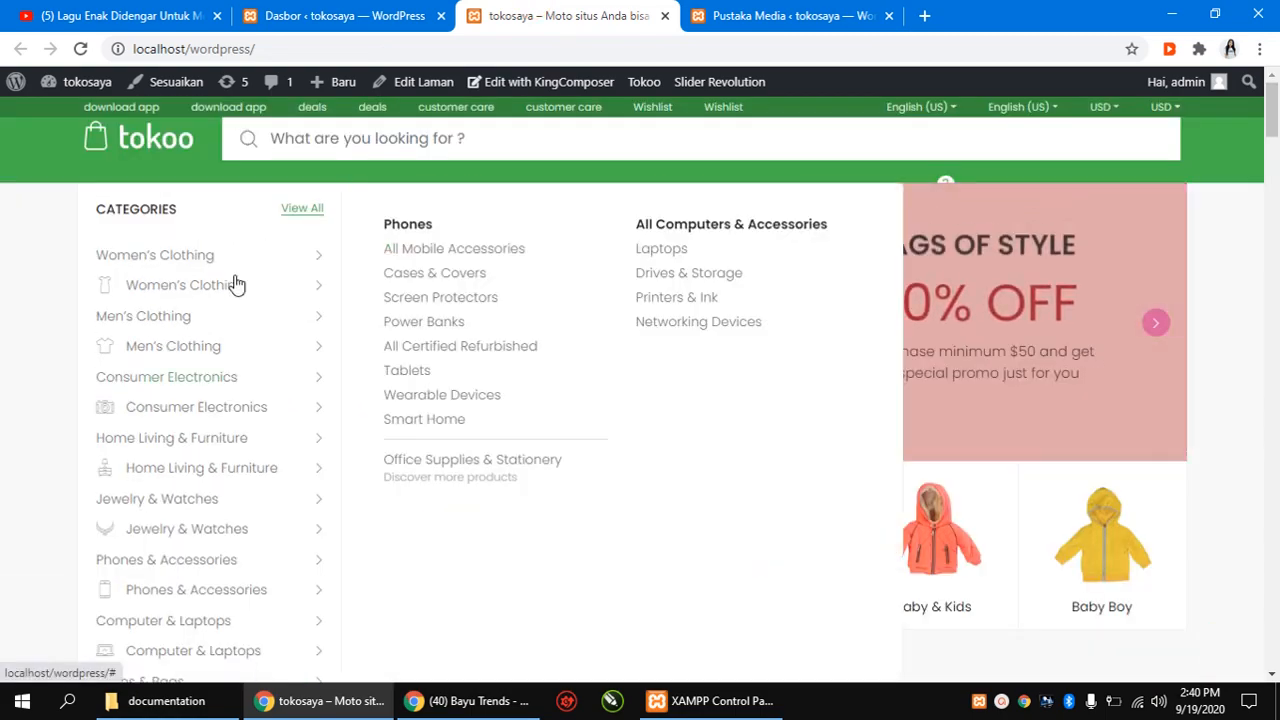
pyautogui.moveTo(245, 288)
pyautogui.scroll(-5, 354, 357)
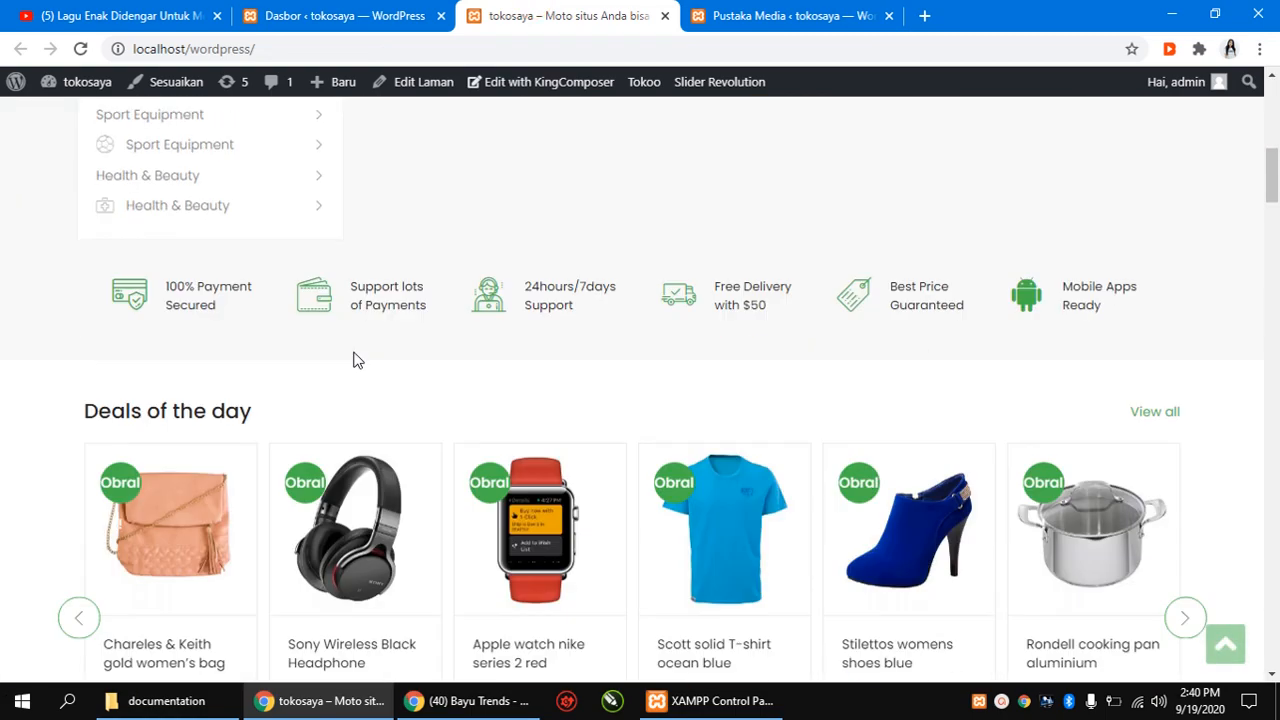
pyautogui.scroll(5, 354, 357)
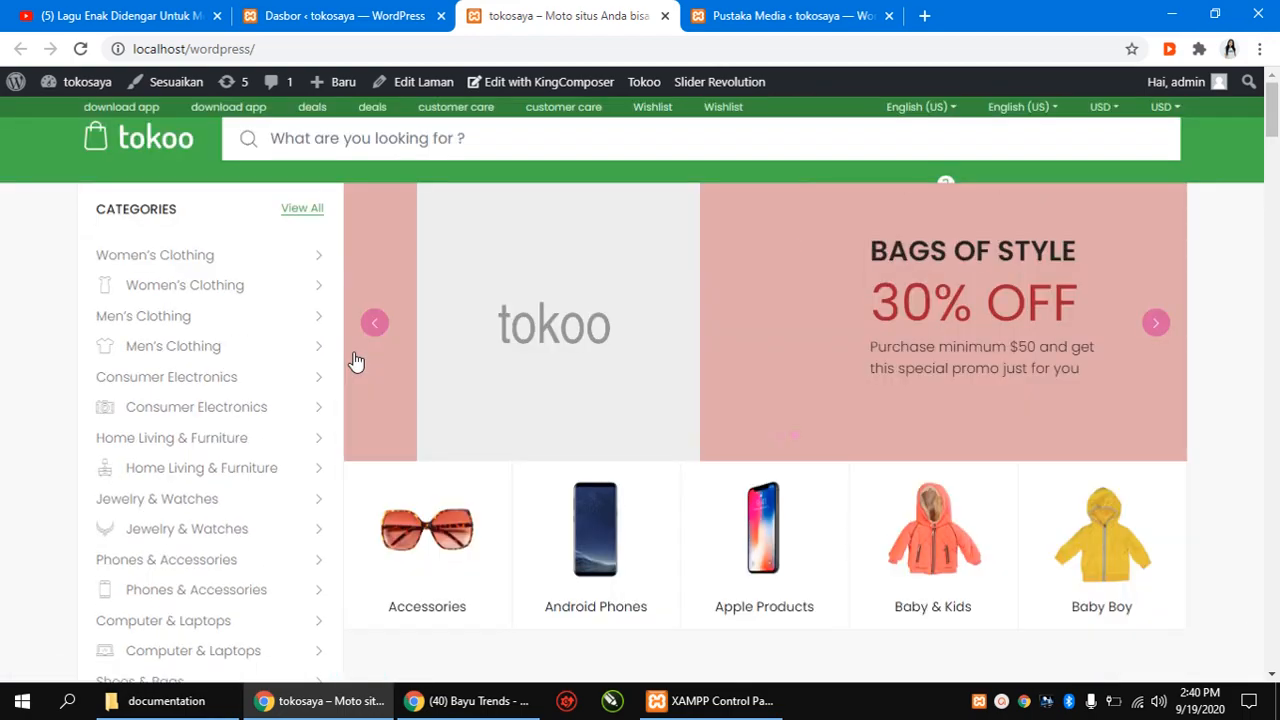
pyautogui.scroll(-5, 354, 361)
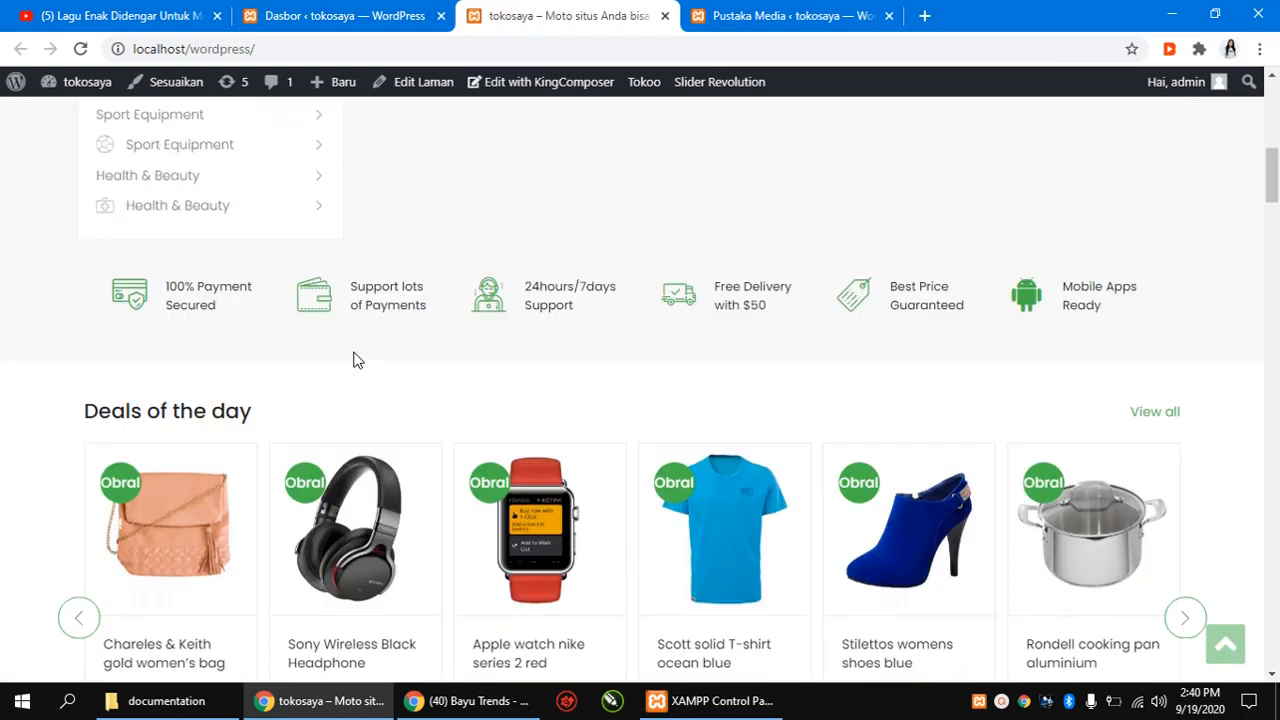
pyautogui.scroll(5, 355, 360)
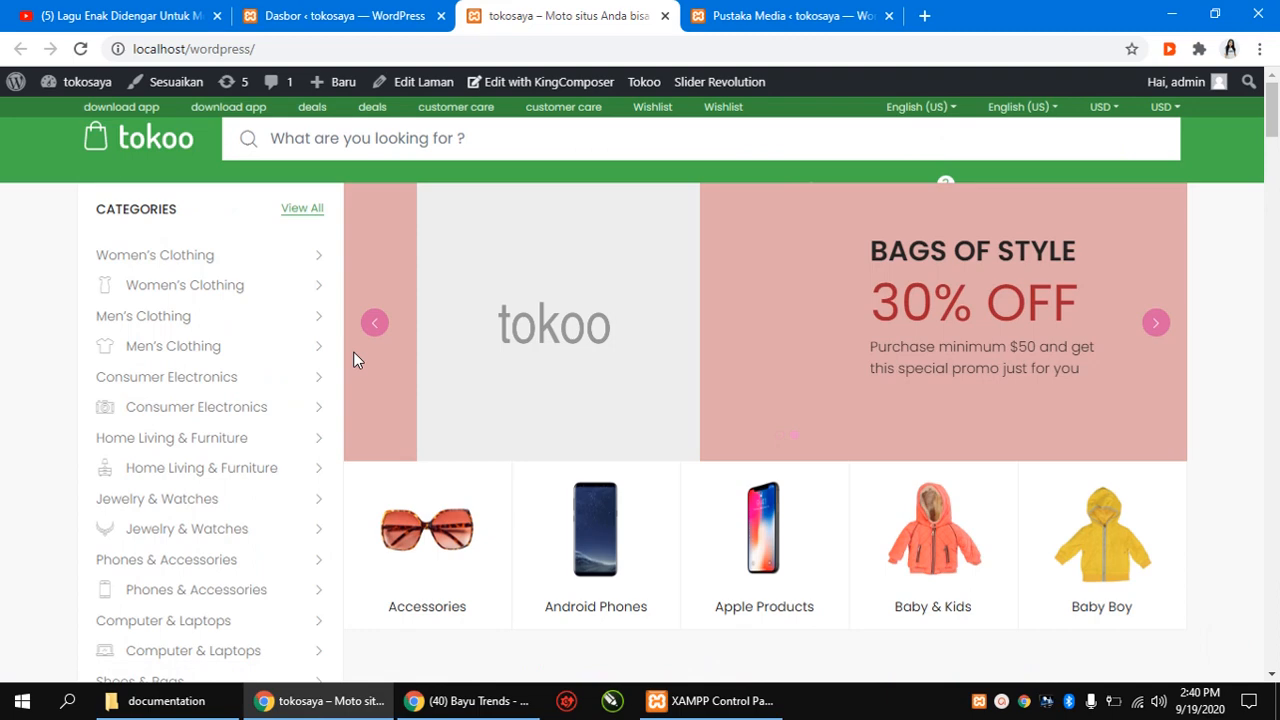
pyautogui.scroll(-5, 353, 360)
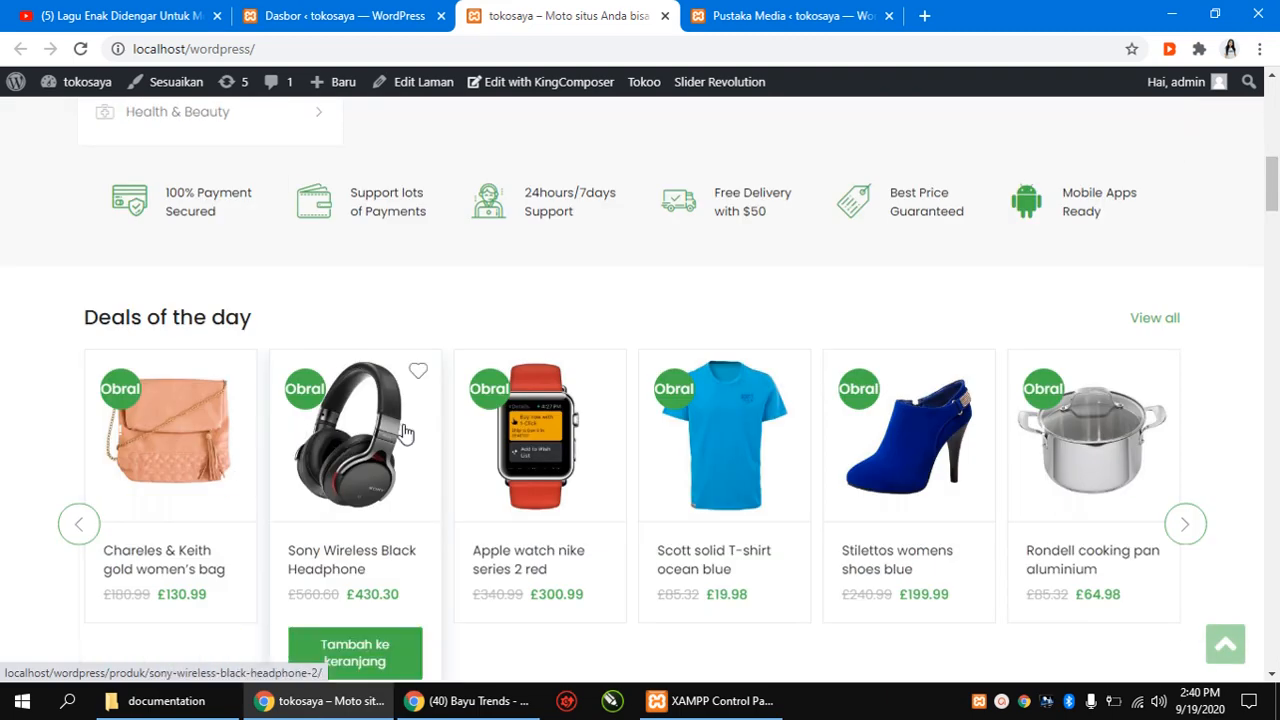
# Open the Sony Wireless Black Headphone product page and look through its details and related products (Produk Terkait).
pyautogui.click(355, 452)
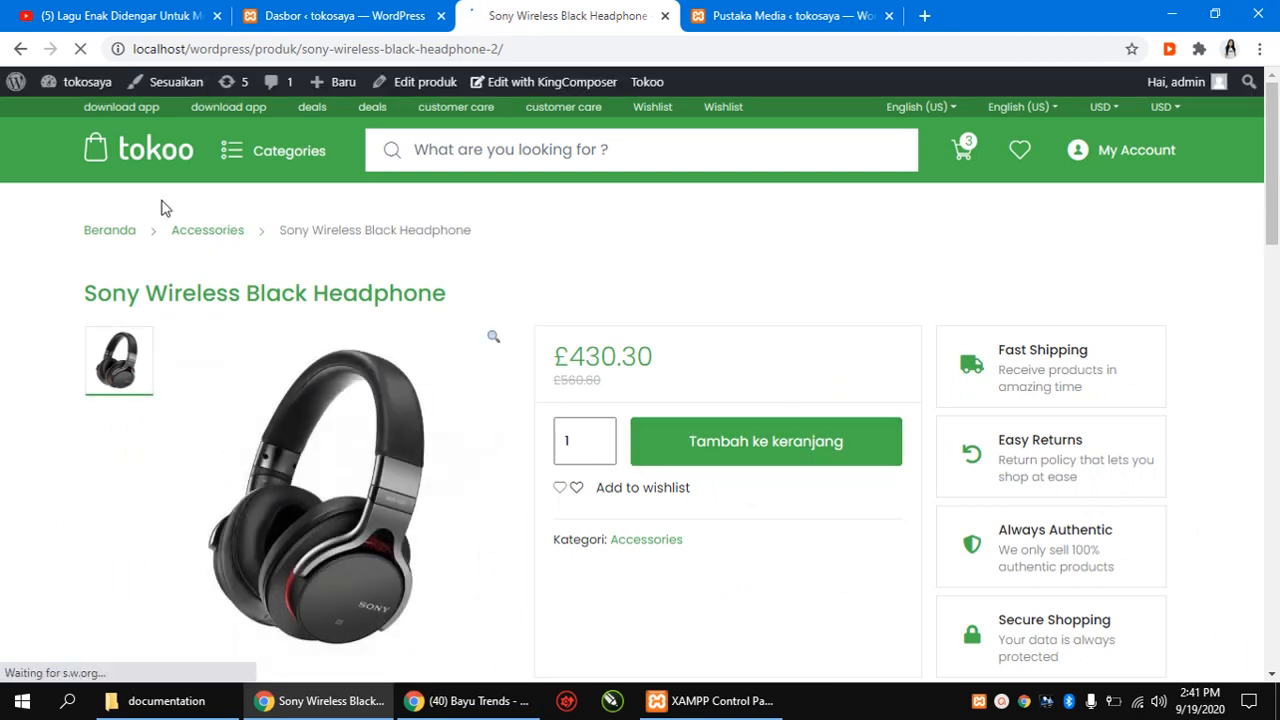
pyautogui.scroll(-1, 165, 207)
pyautogui.scroll(-10, 529, 349)
pyautogui.scroll(11, 691, 380)
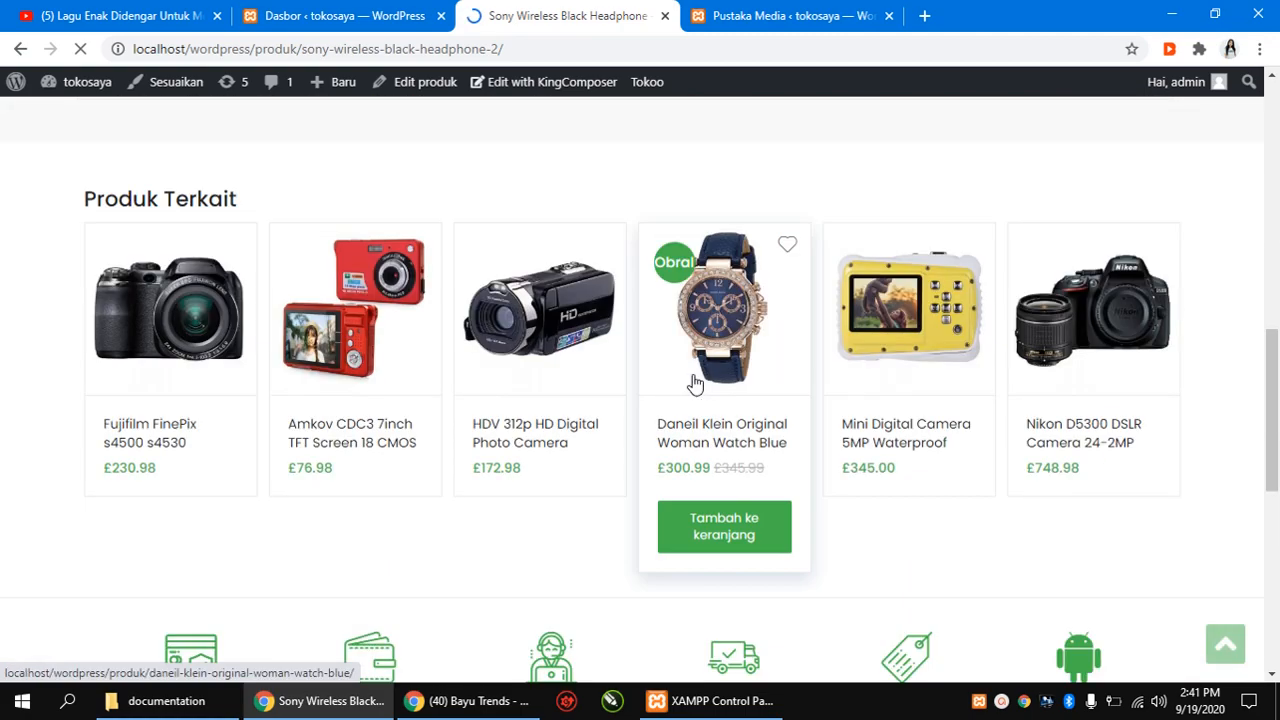
# Revisit the dashboard's Laman options and compare them with the headphone product page's layout and description (Deskripsi).
pyautogui.click(337, 6)
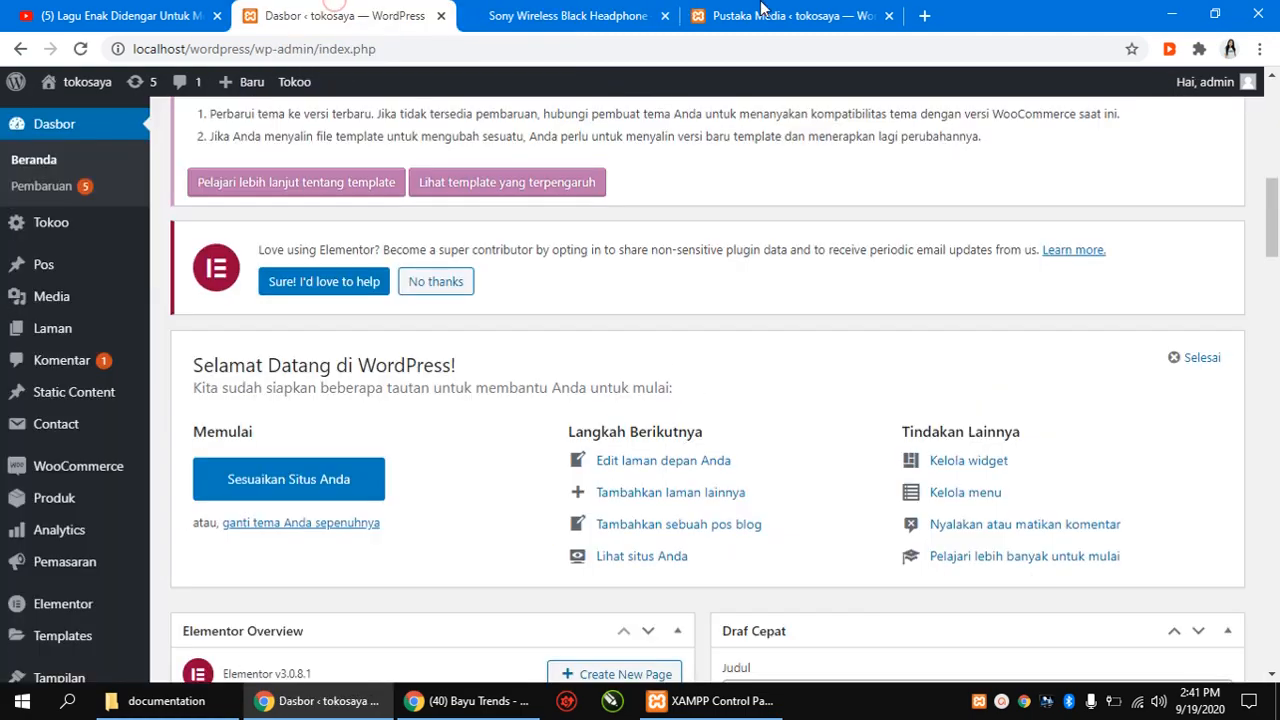
pyautogui.click(763, 6)
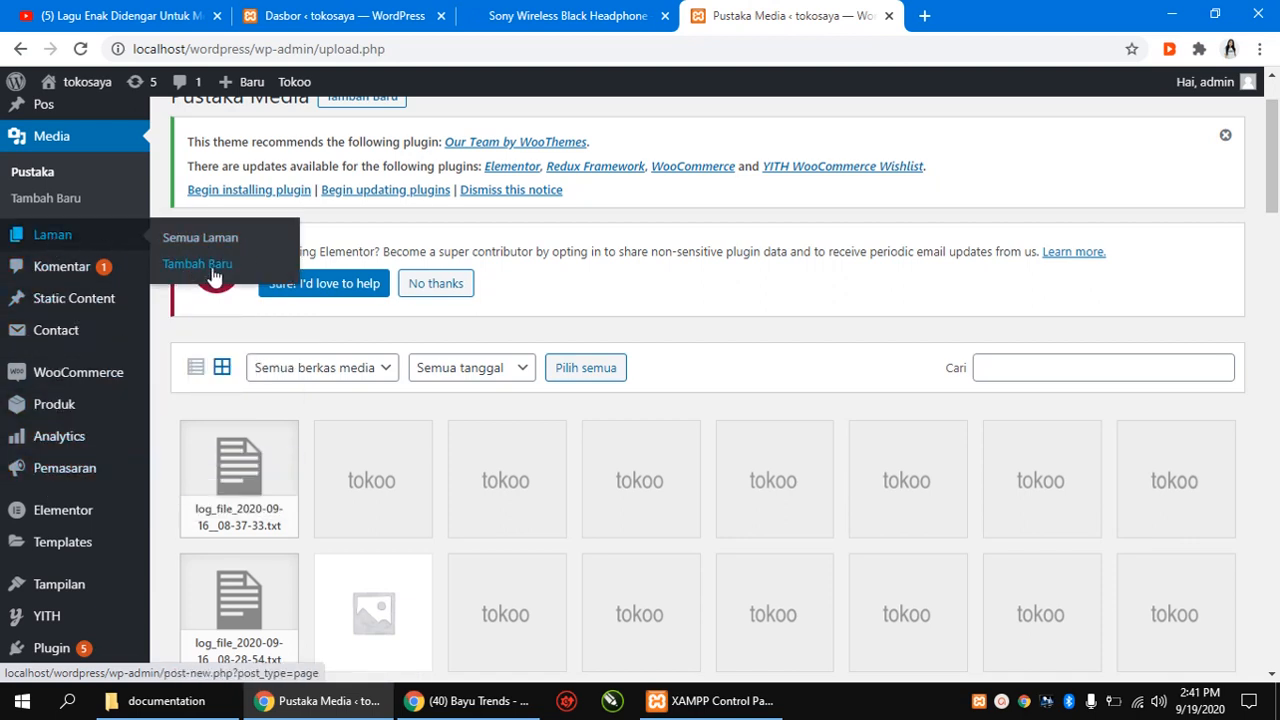
pyautogui.click(549, 15)
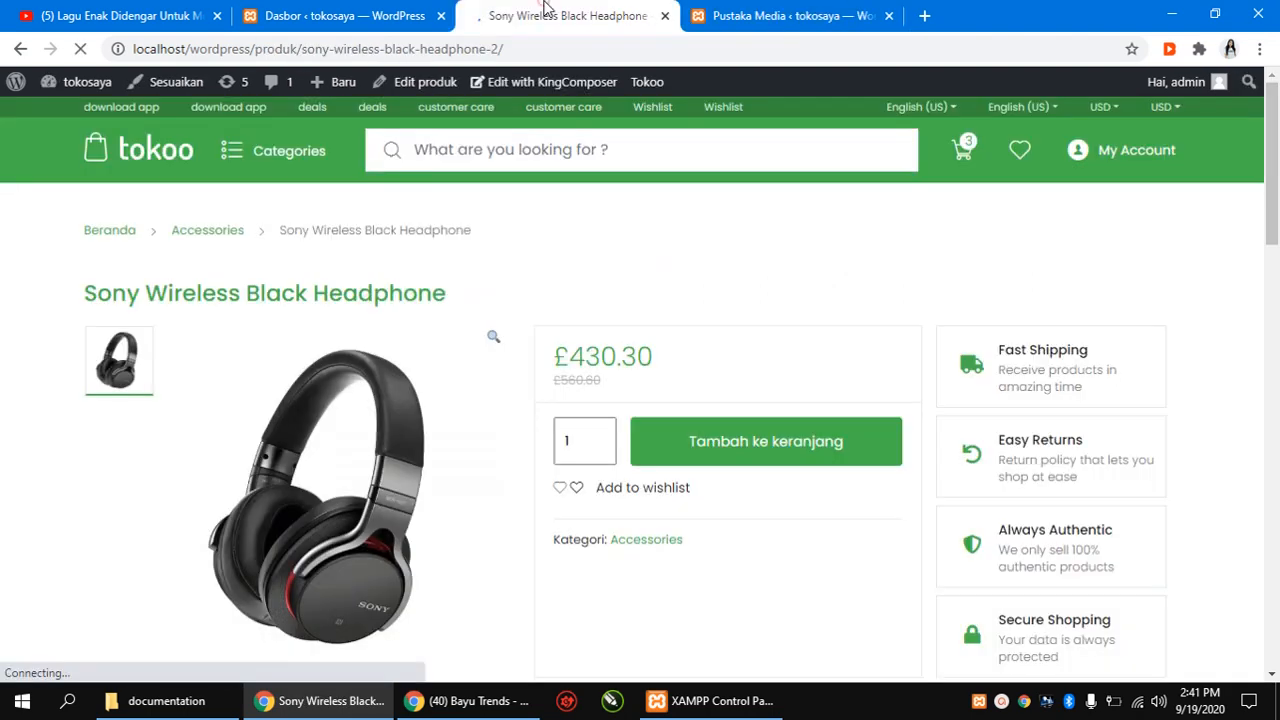
pyautogui.scroll(-4, 786, 439)
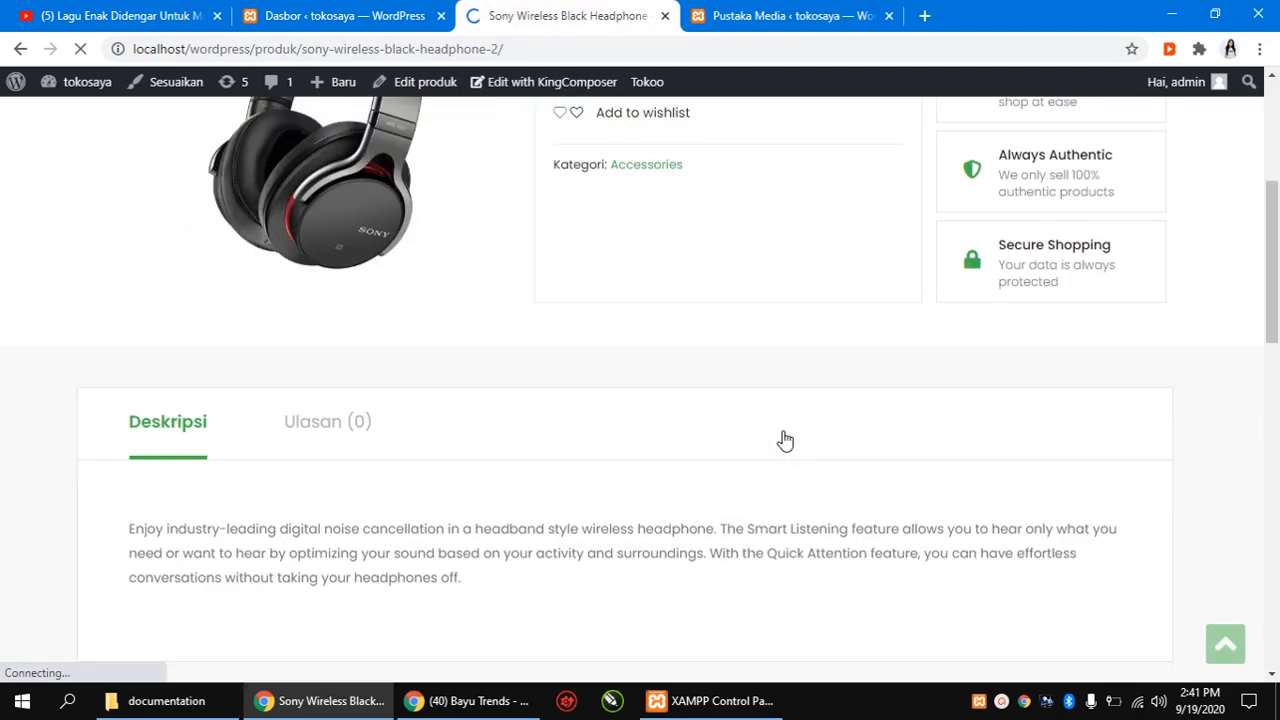
pyautogui.scroll(2, 786, 439)
pyautogui.scroll(2, 786, 439)
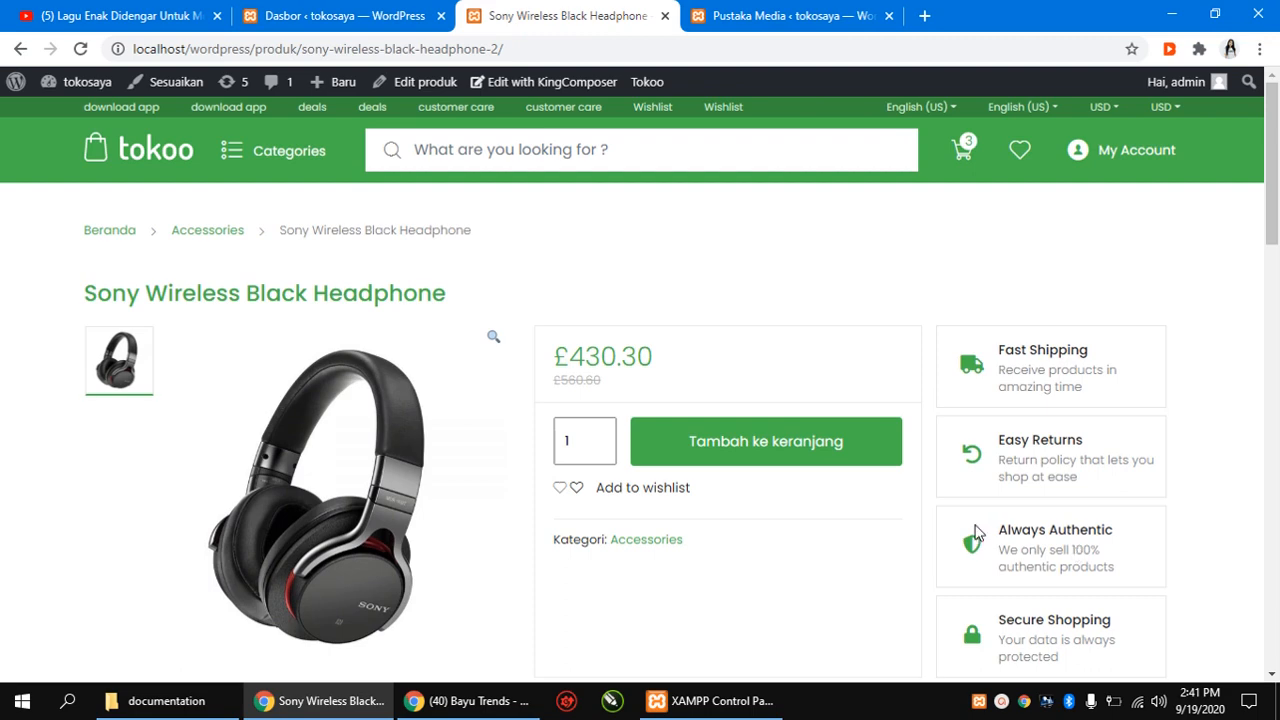
# Check the Laman options once more and examine the page links in the storefront footer's Customers Area.
pyautogui.click(800, 15)
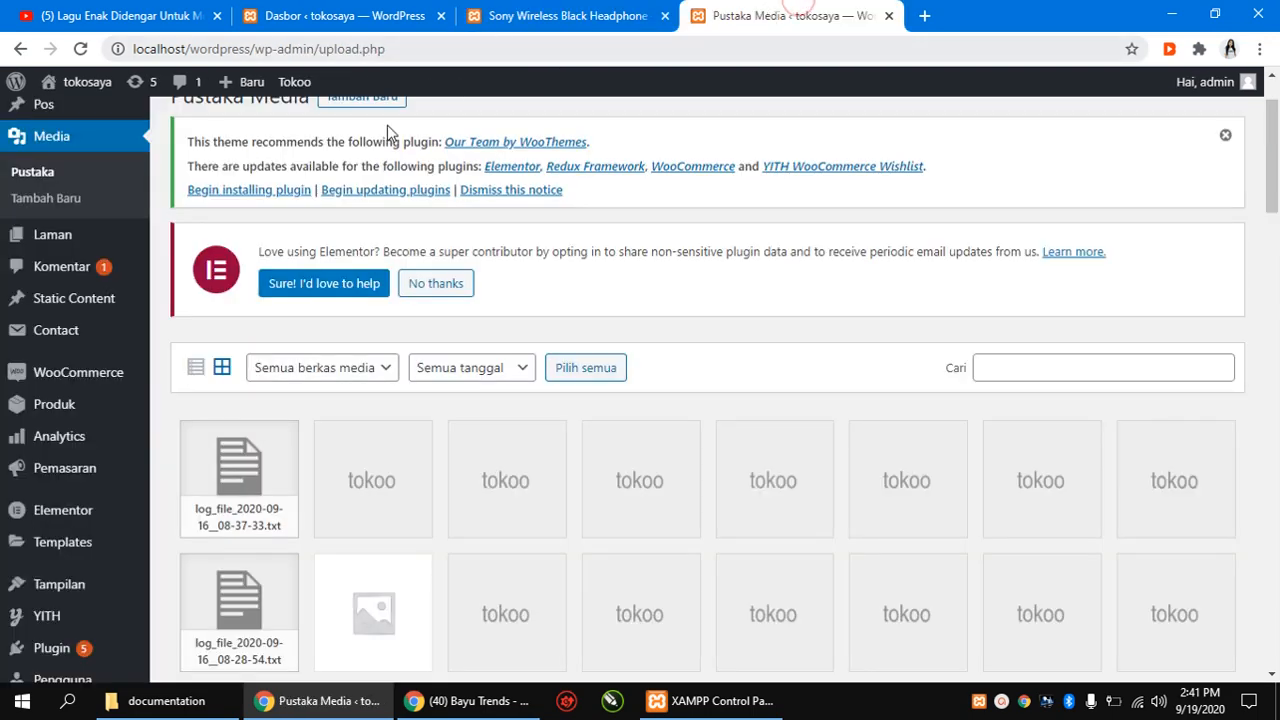
pyautogui.moveTo(60, 248)
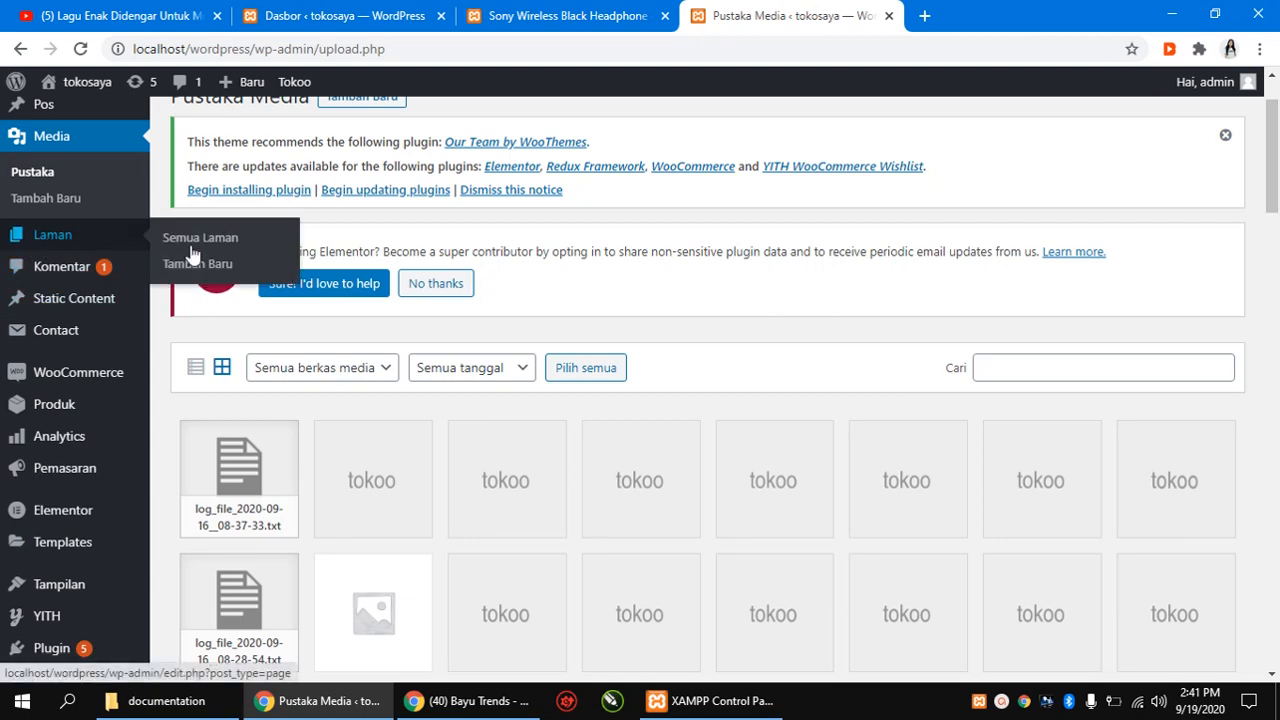
pyautogui.click(565, 15)
pyautogui.scroll(-20, 700, 450)
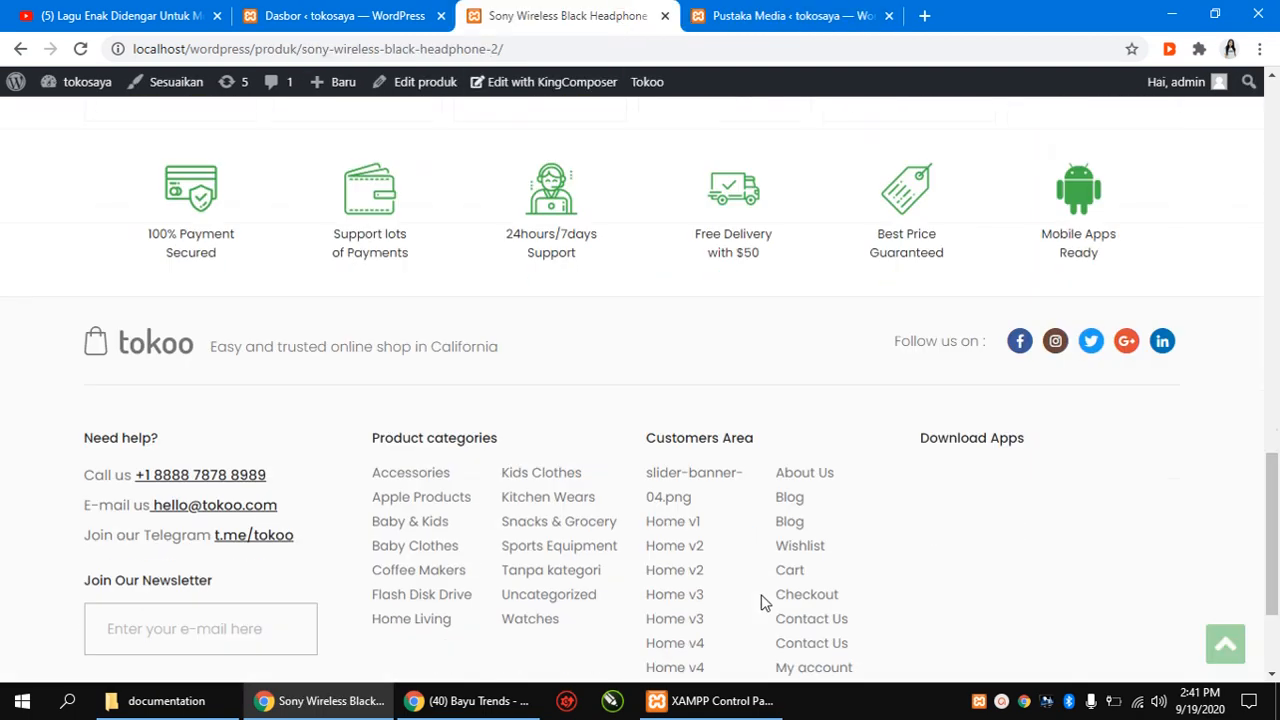
pyautogui.scroll(-2, 762, 602)
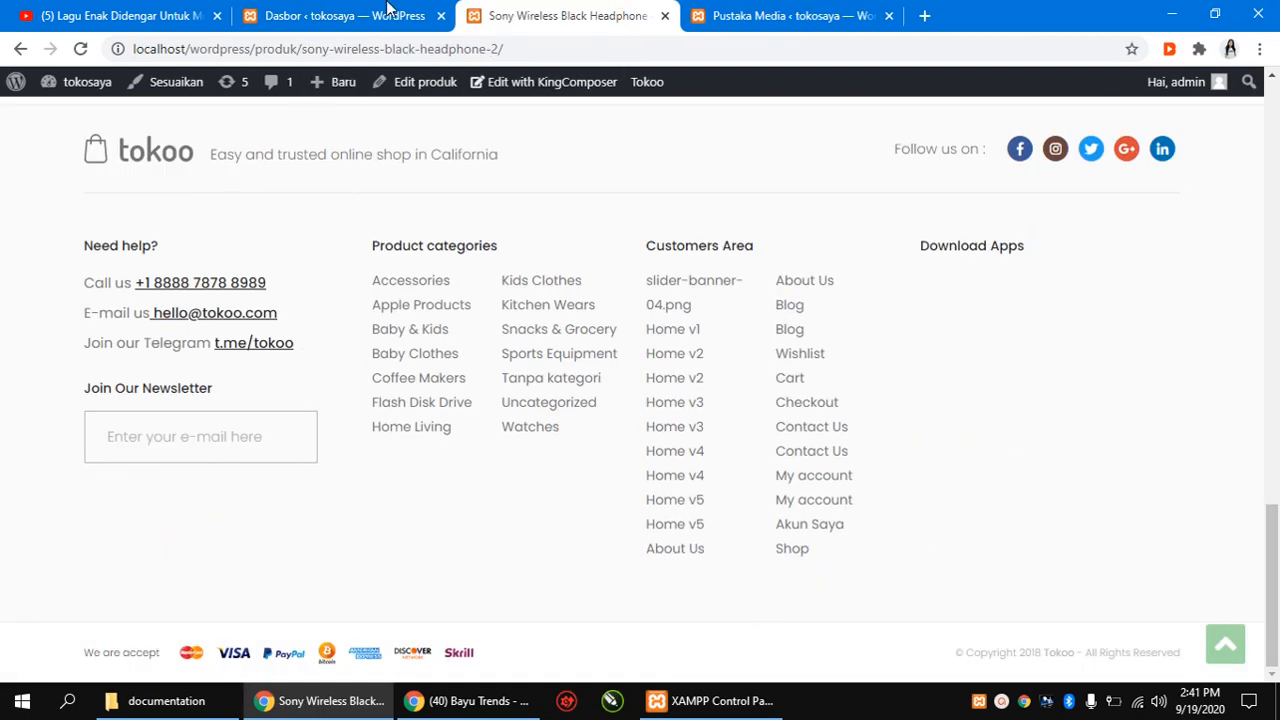
# Return to the dashboard, open the list of all pages (Semua Laman) and look through its Home, Checkout and other page entries.
pyautogui.click(385, 15)
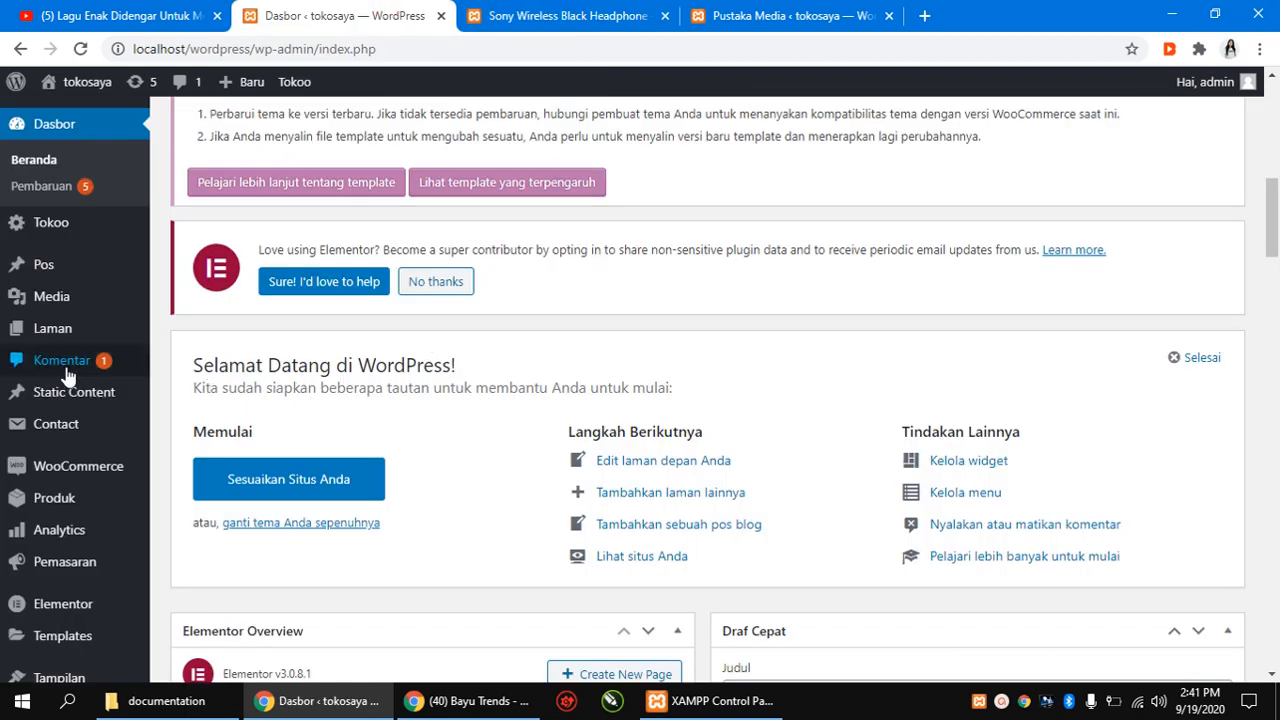
pyautogui.moveTo(48, 340)
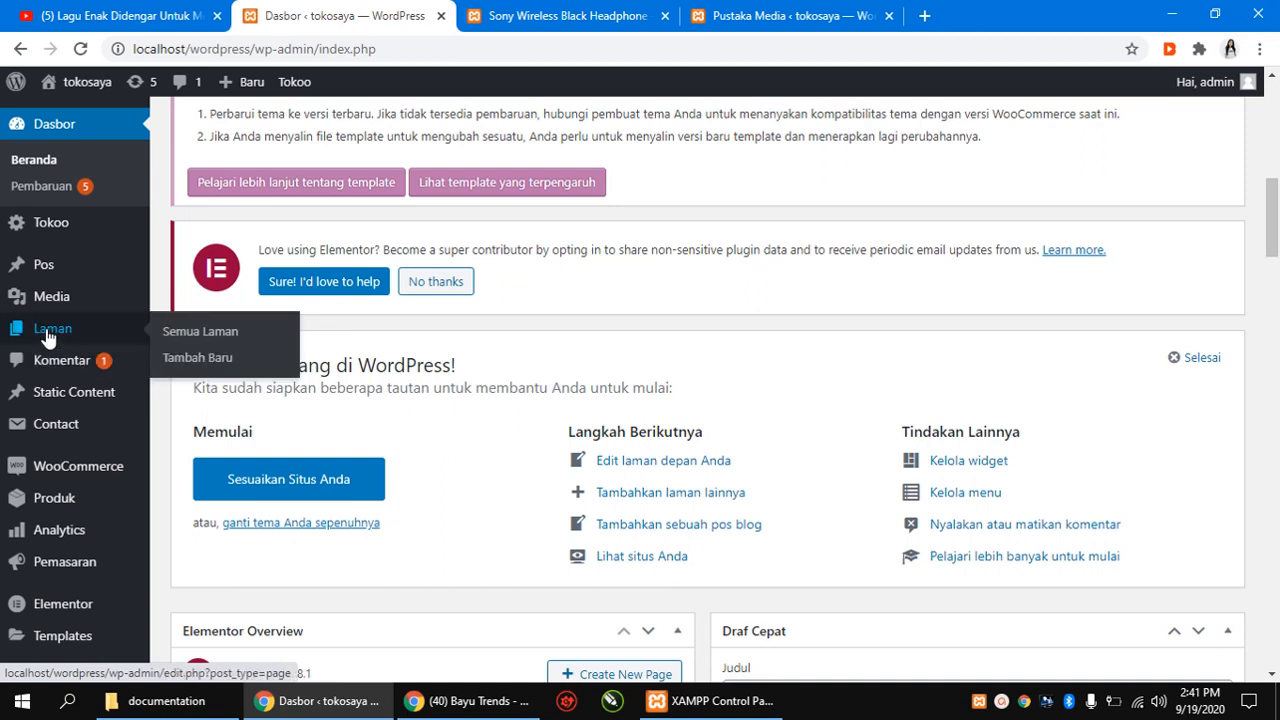
pyautogui.click(200, 333)
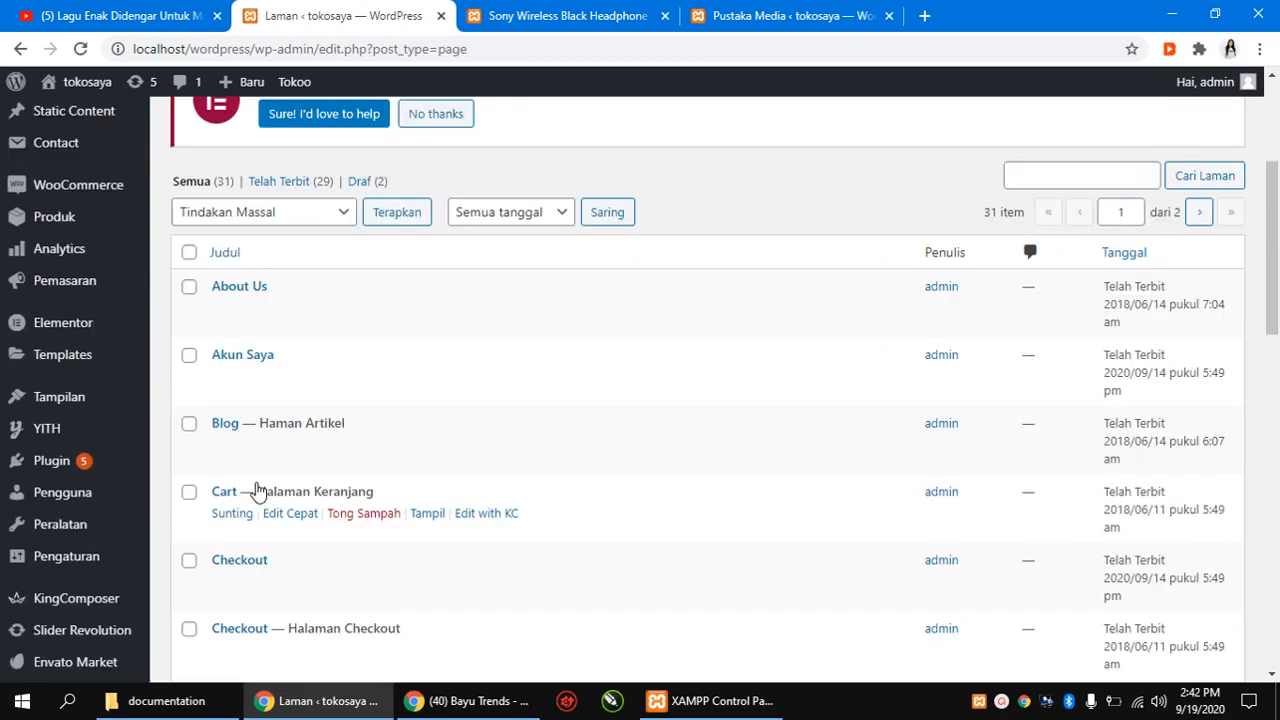
pyautogui.scroll(-11, 256, 490)
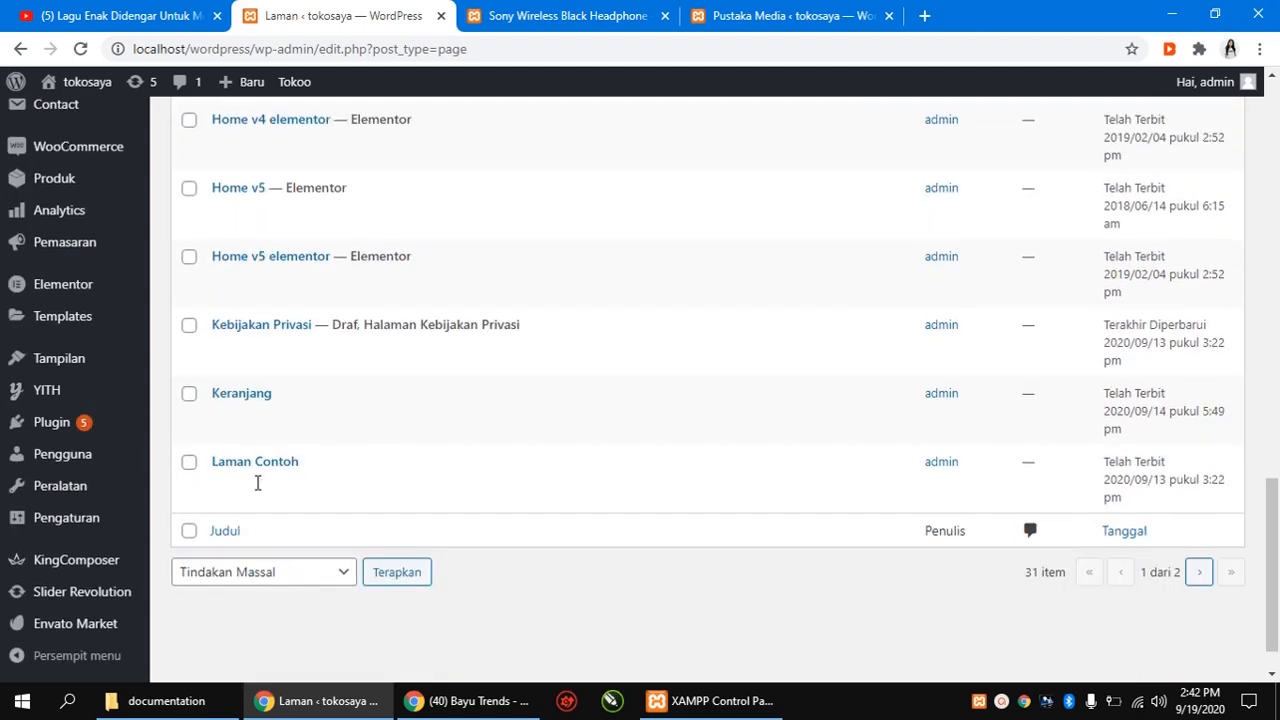
pyautogui.scroll(14, 256, 483)
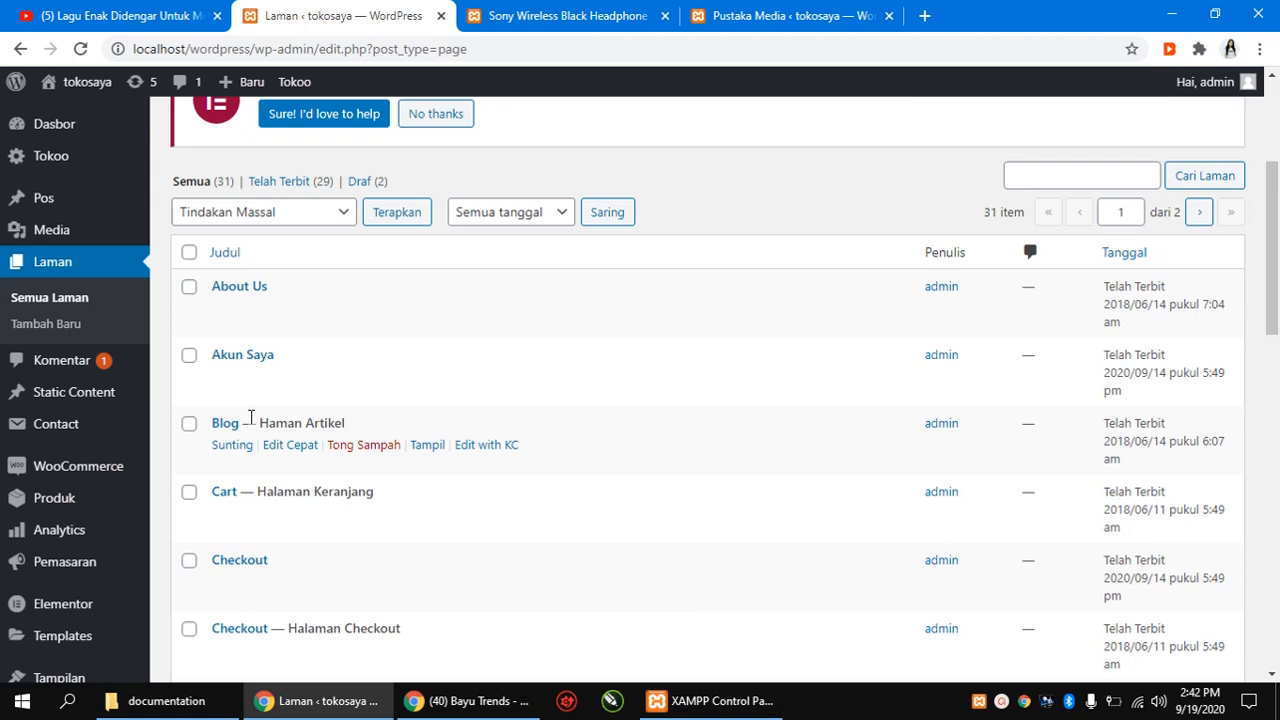
pyautogui.scroll(-1, 250, 417)
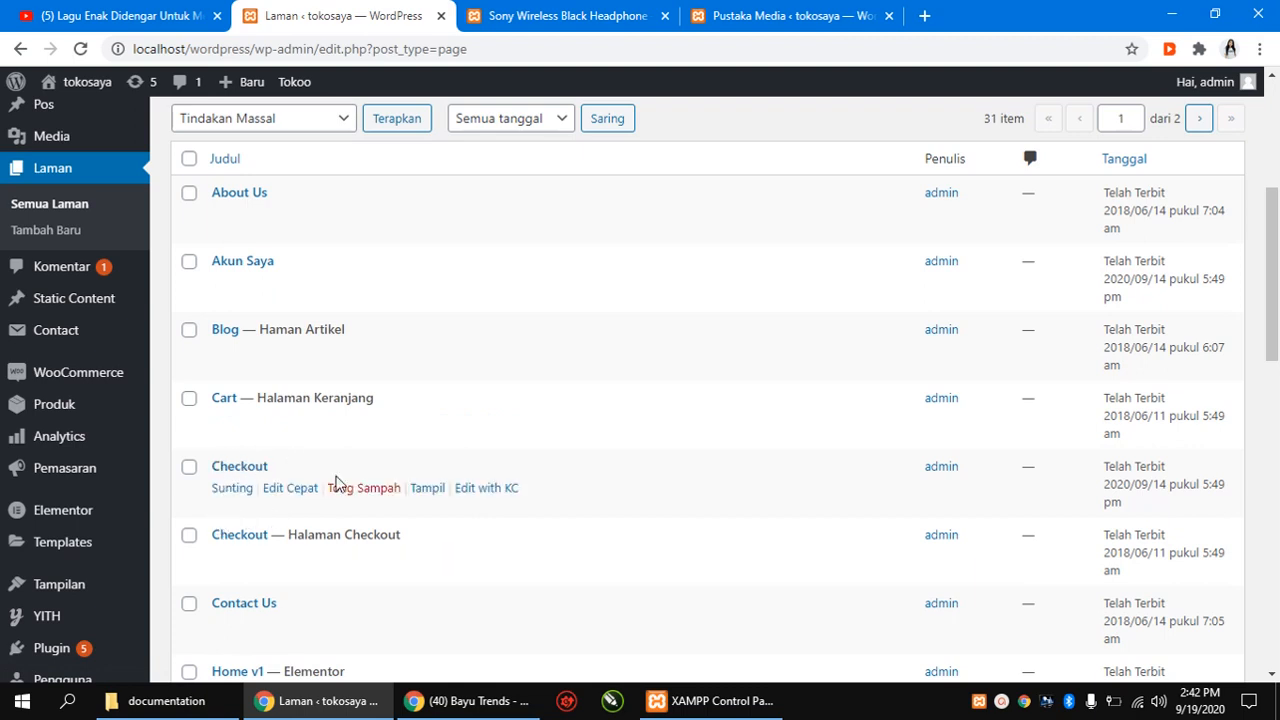
pyautogui.scroll(-2, 283, 640)
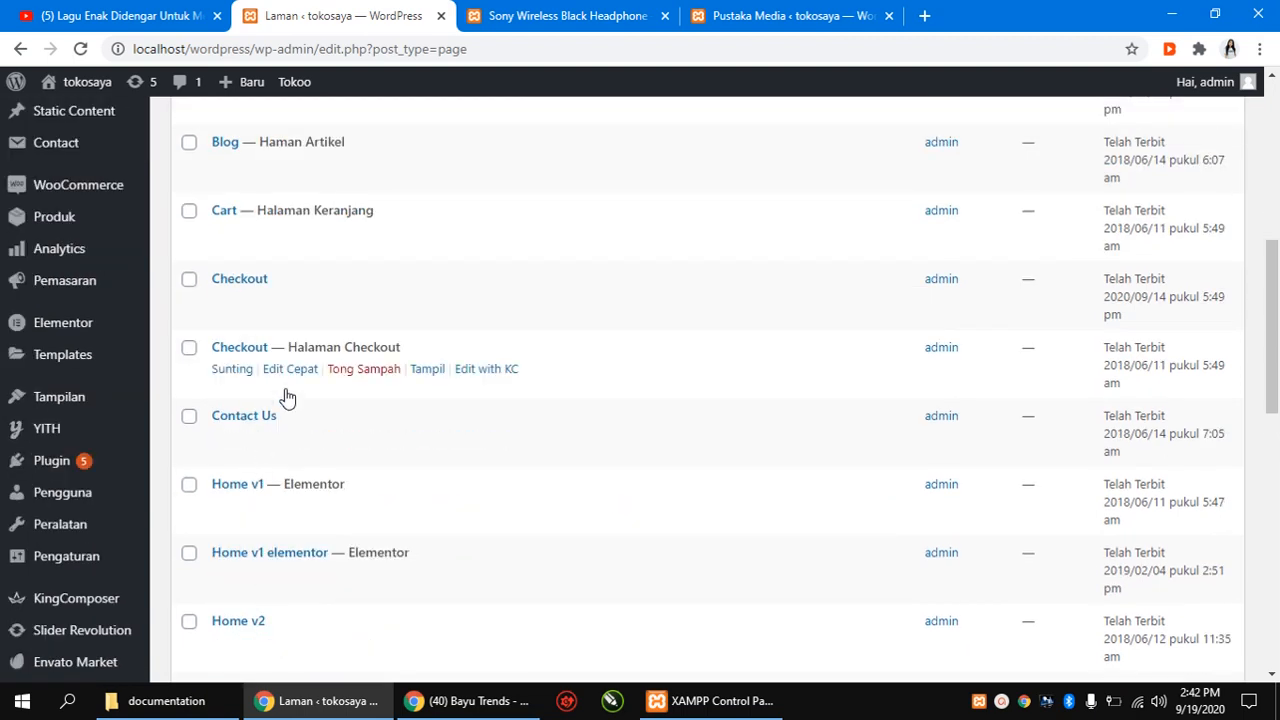
pyautogui.scroll(-2, 295, 490)
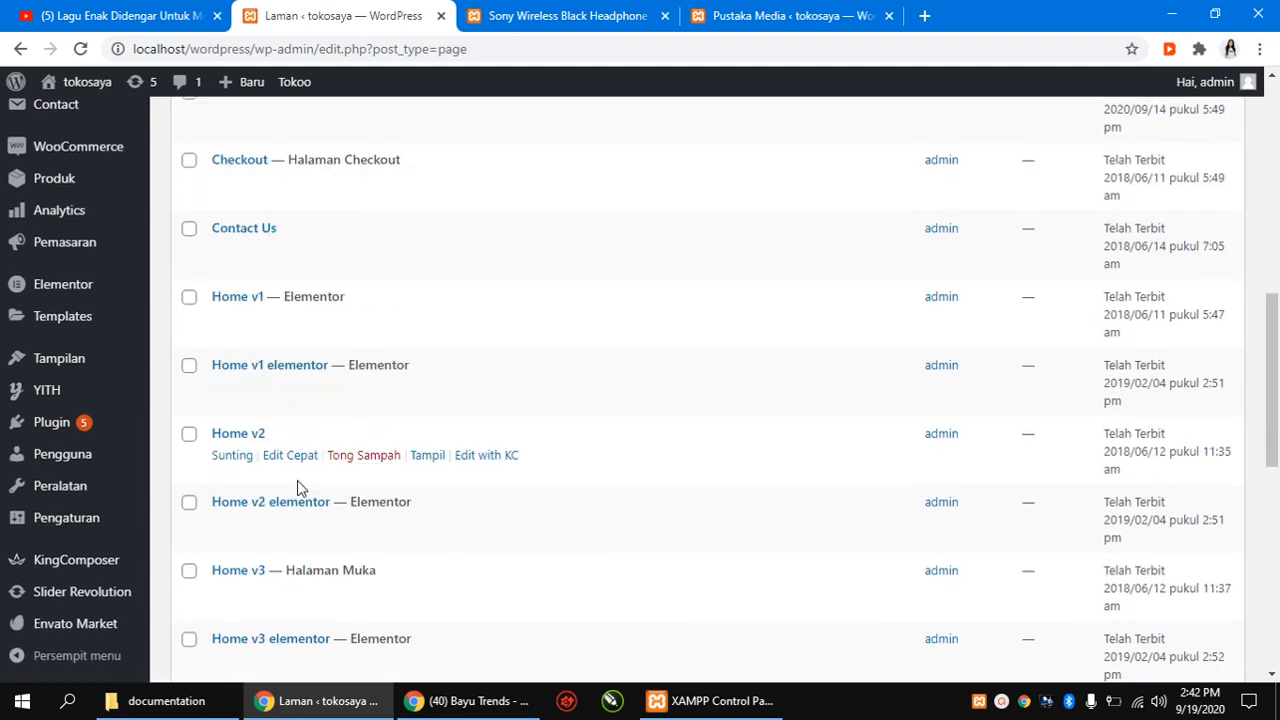
pyautogui.scroll(-8, 272, 535)
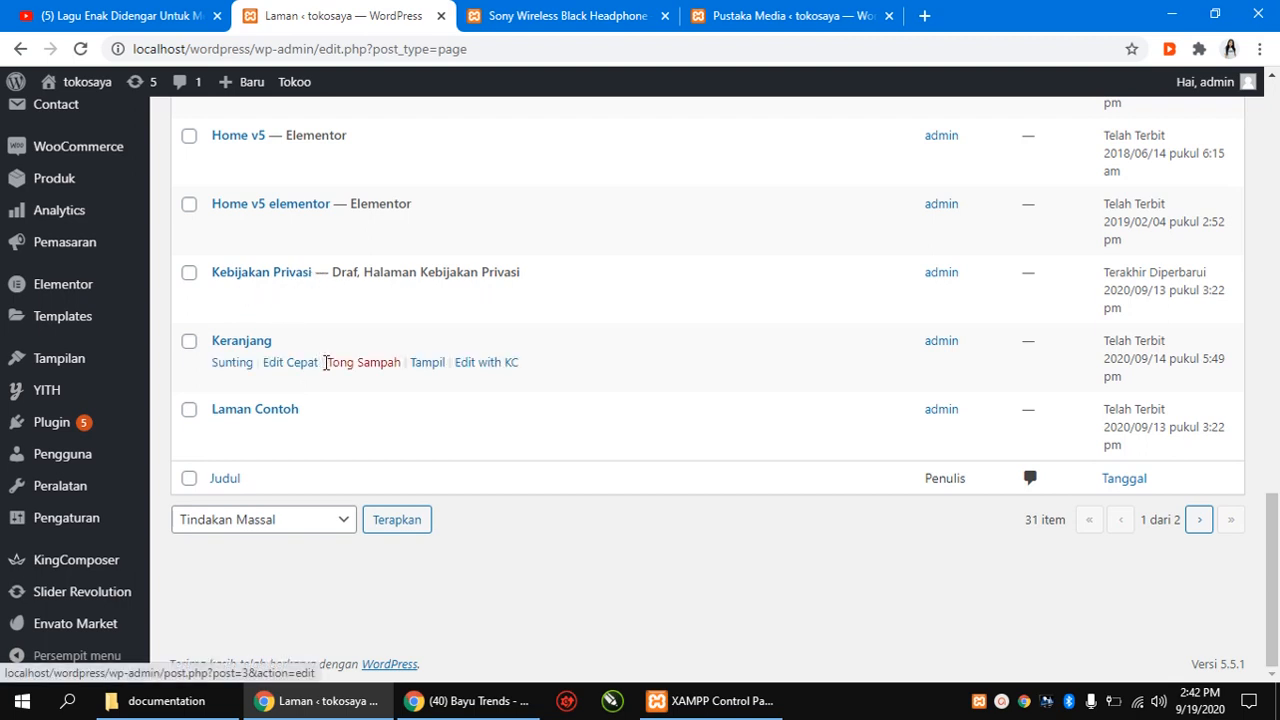
pyautogui.scroll(4, 665, 378)
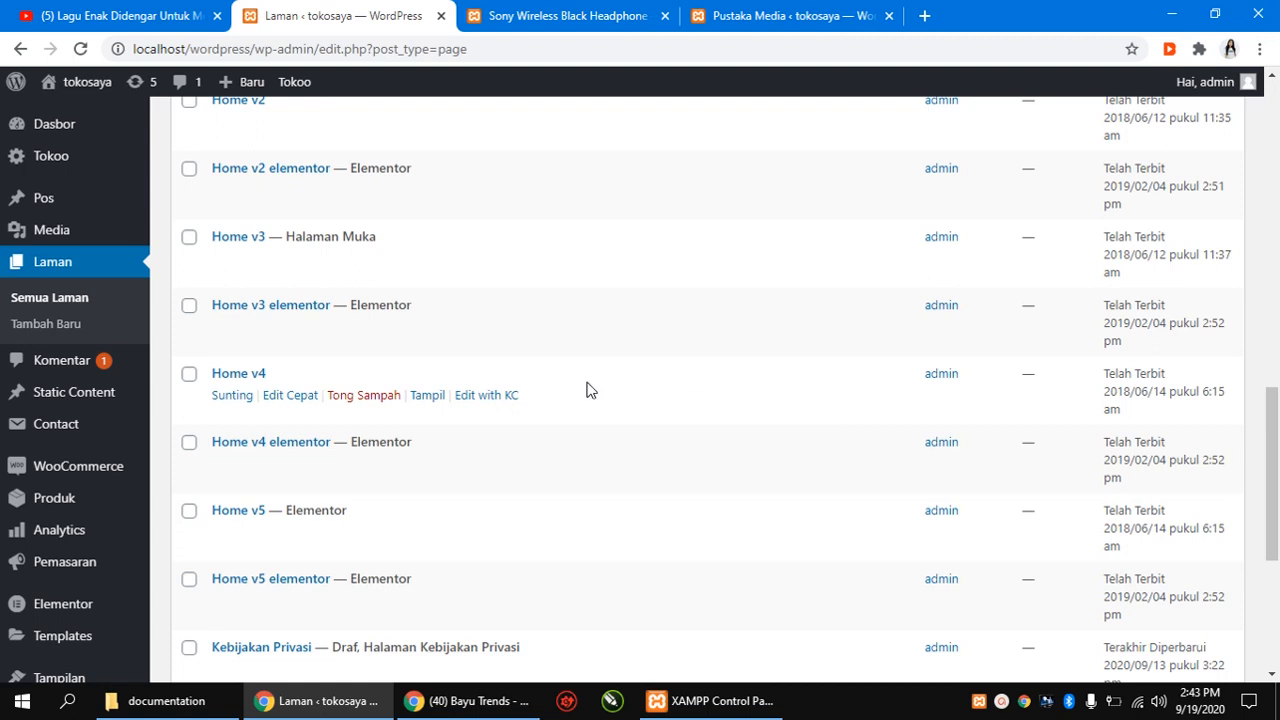
# Open the Komentar list and review the comments left on posts and products.
pyautogui.click(67, 370)
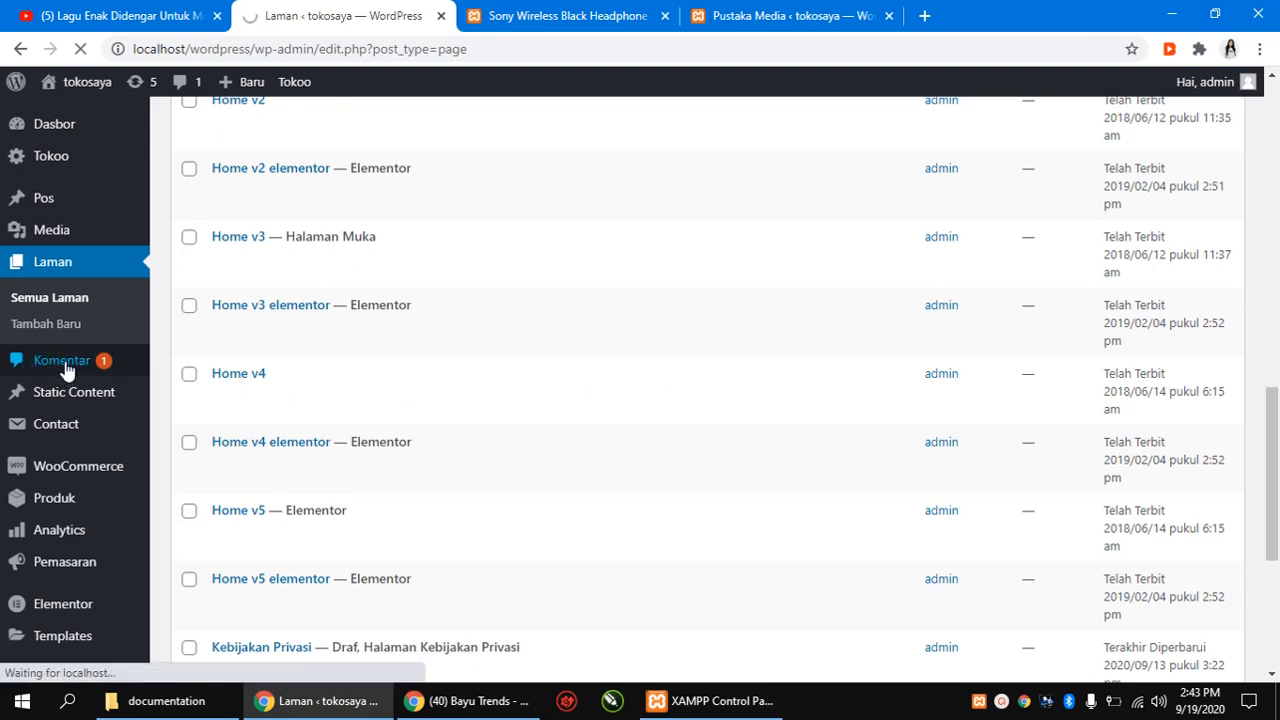
pyautogui.scroll(-7, 589, 500)
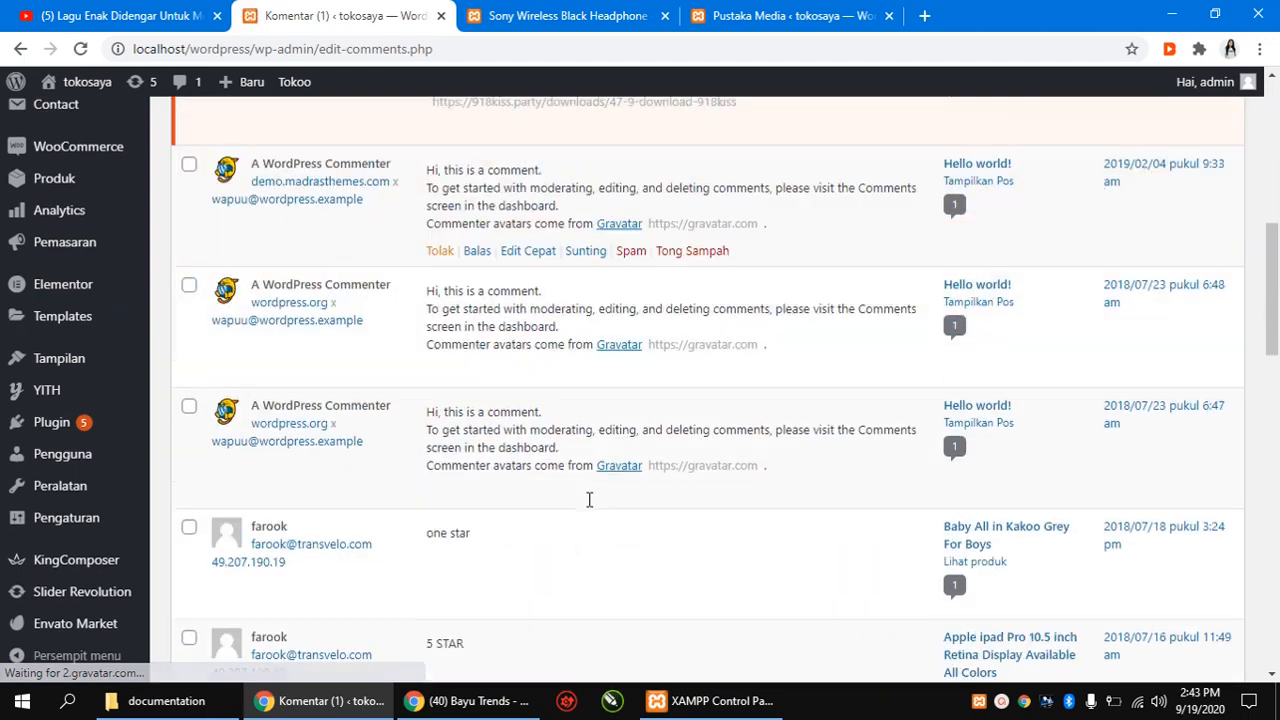
pyautogui.scroll(-9, 589, 500)
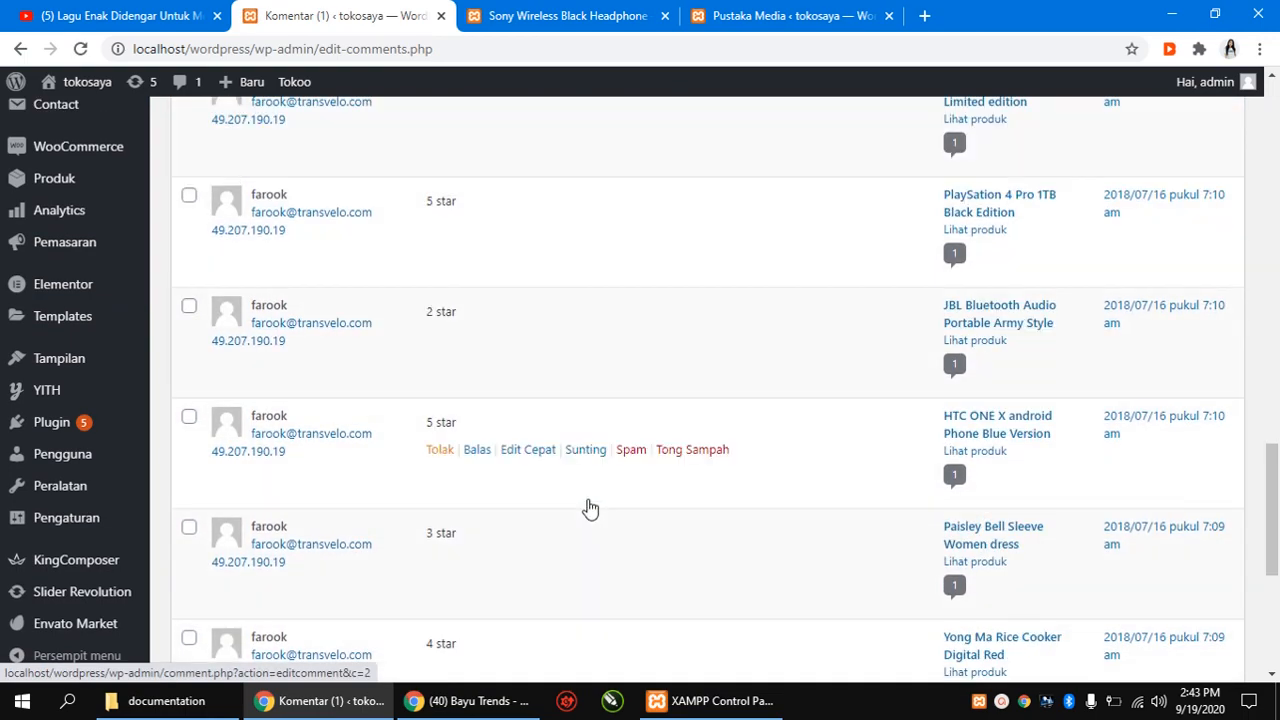
pyautogui.scroll(5, 589, 508)
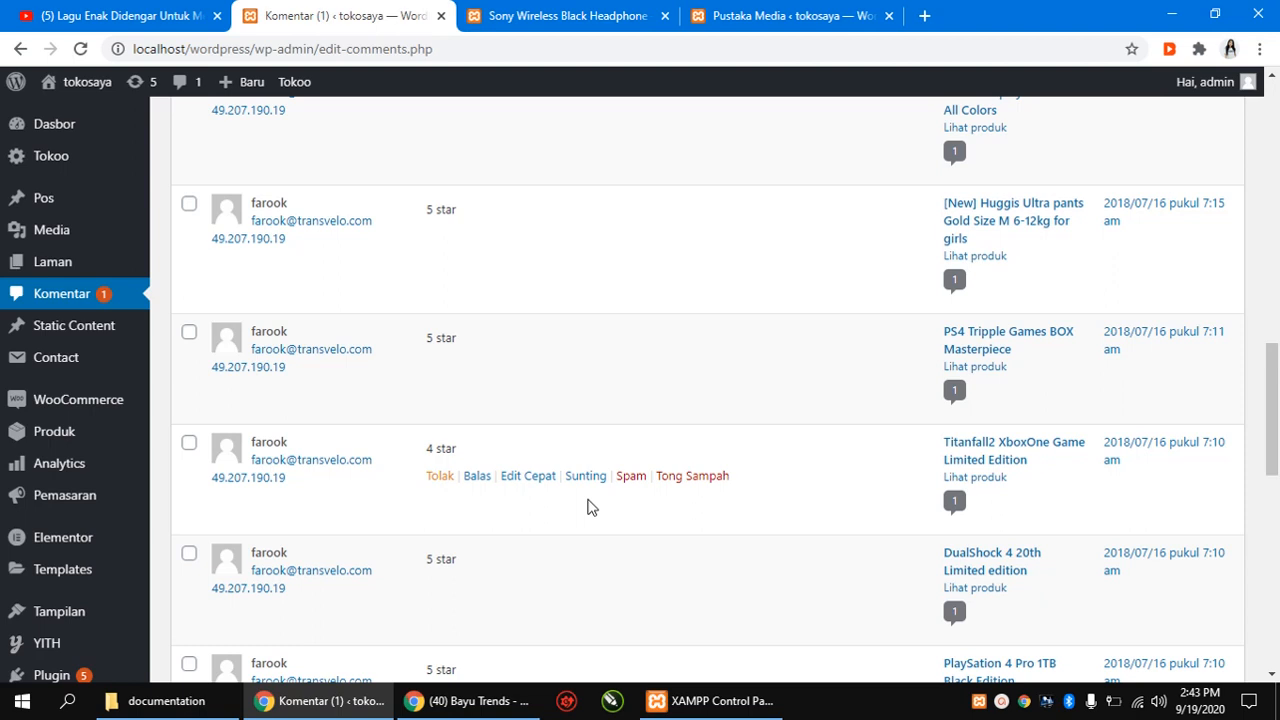
pyautogui.scroll(-9, 600, 200)
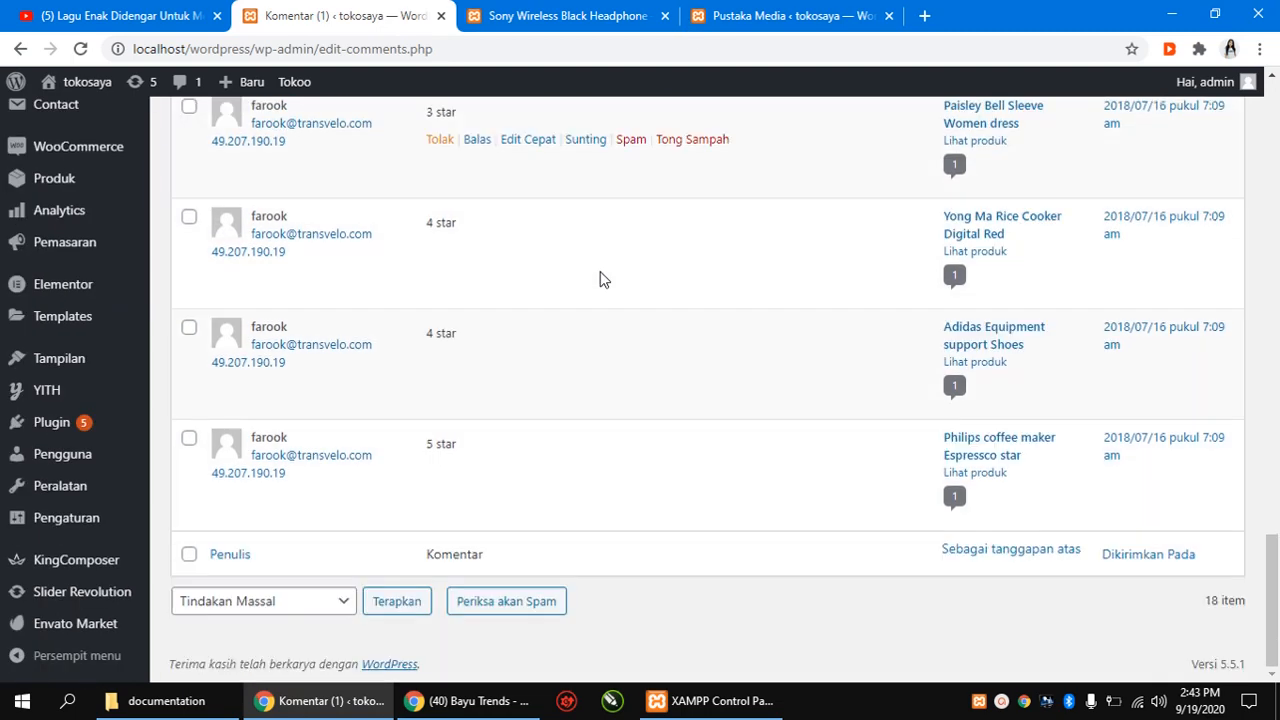
pyautogui.scroll(14, 656, 420)
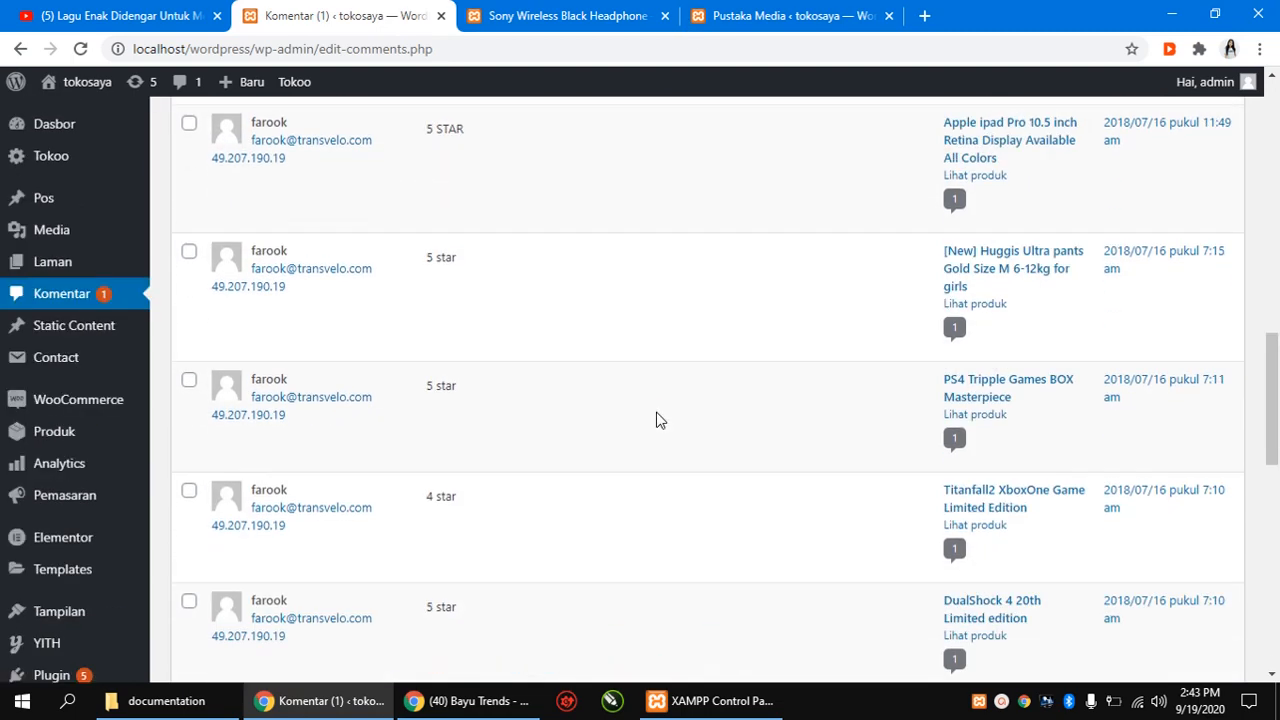
pyautogui.scroll(4, 656, 420)
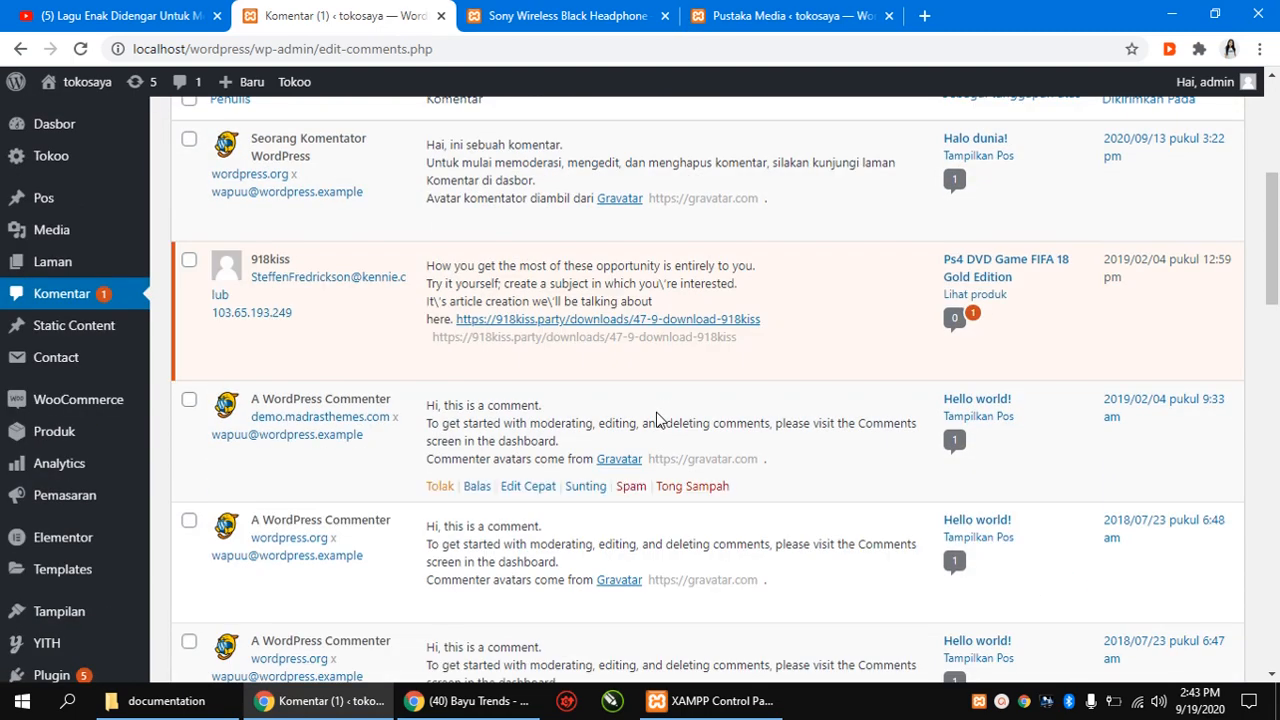
pyautogui.scroll(4, 656, 420)
pyautogui.scroll(-2, 330, 360)
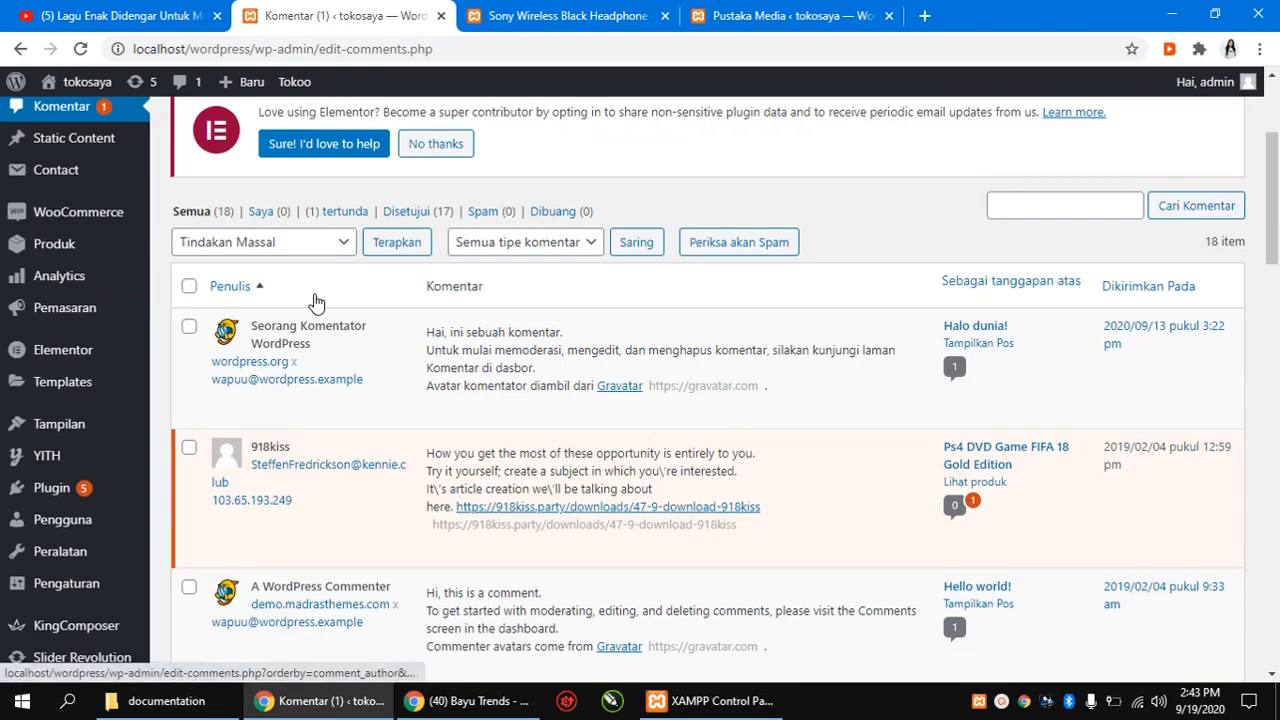
pyautogui.scroll(2, 316, 302)
# Open the Static Content blocks list and look through its jumbotron and megamenu blocks.
pyautogui.moveTo(66, 338)
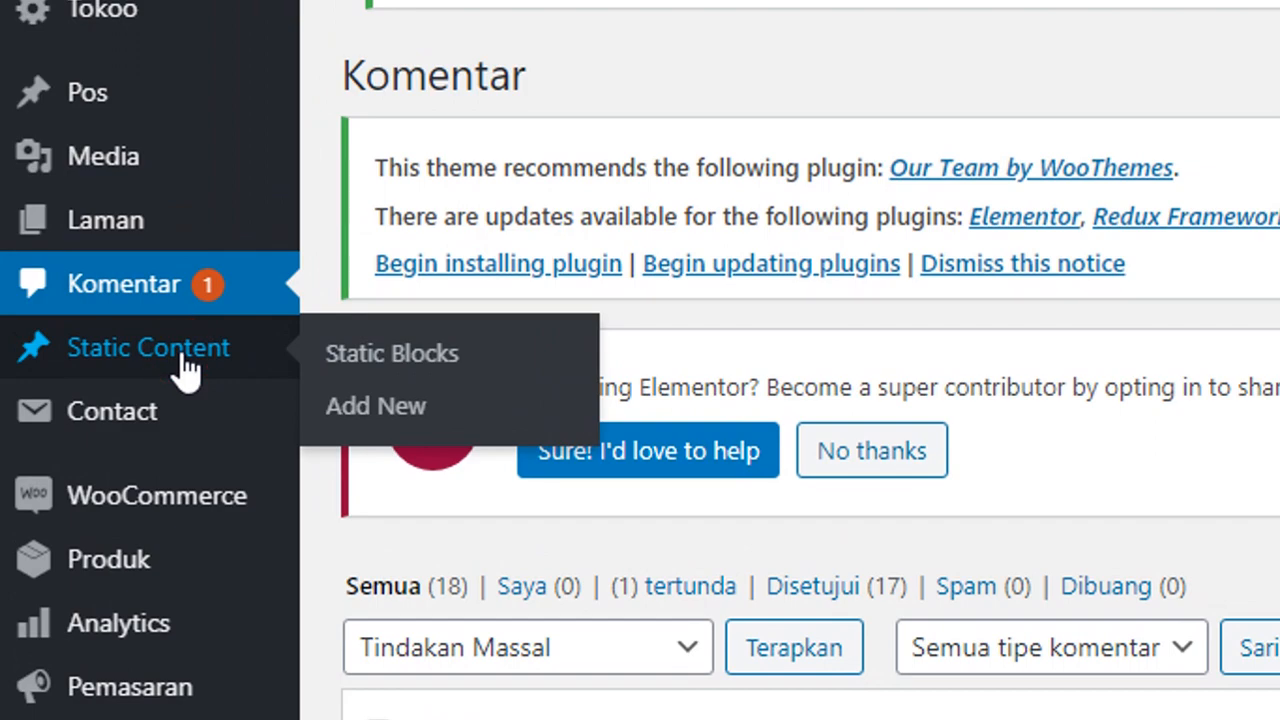
pyautogui.click(188, 368)
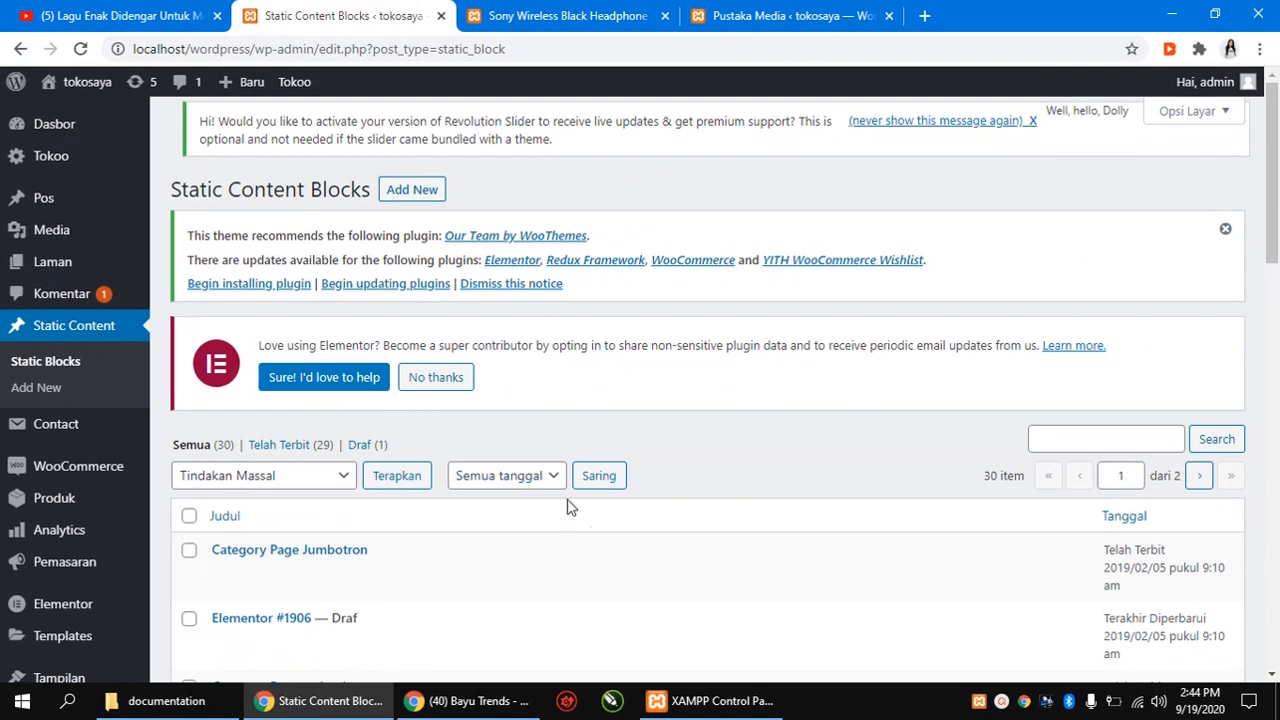
pyautogui.moveTo(623, 540)
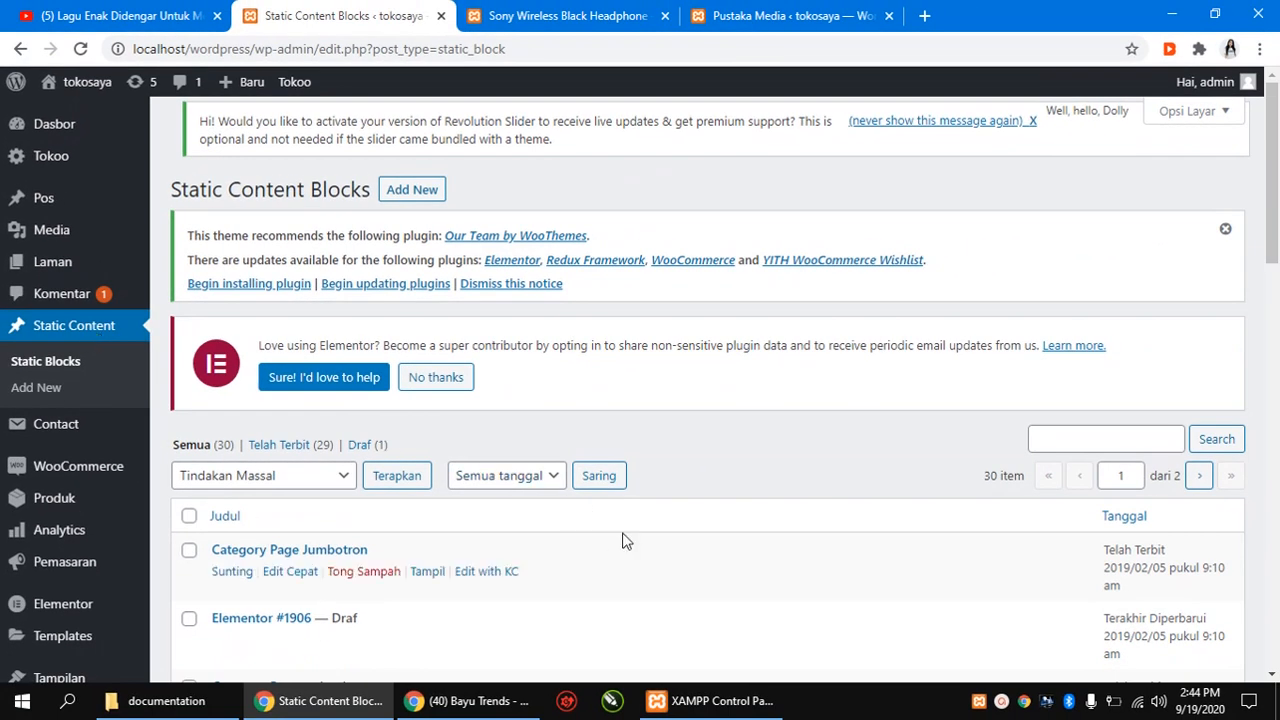
pyautogui.scroll(-3, 623, 540)
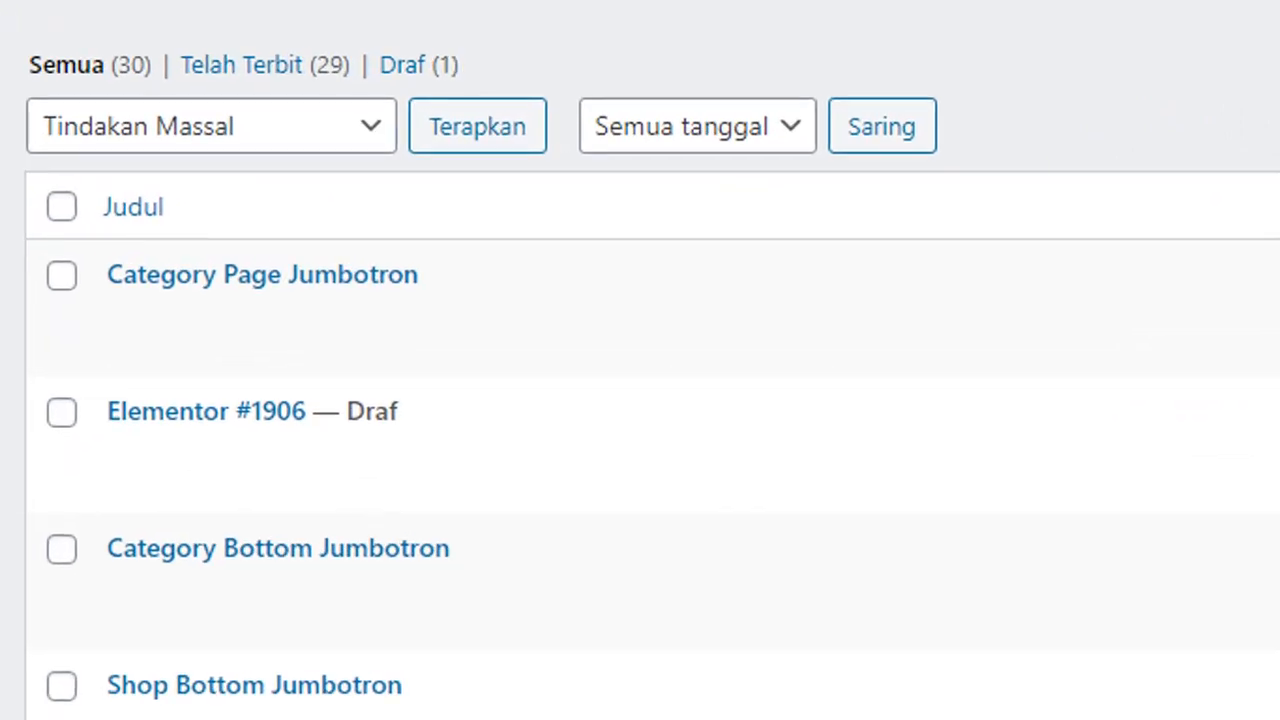
pyautogui.scroll(1, 640, 360)
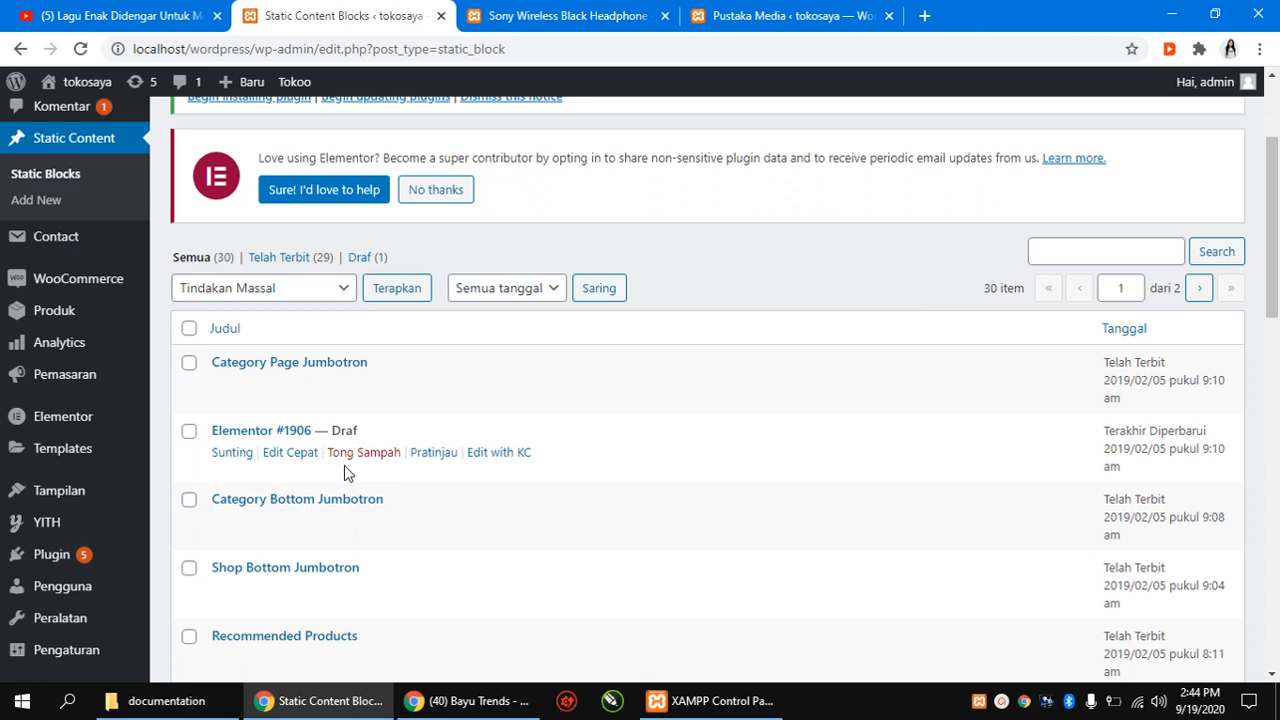
pyautogui.scroll(-8, 344, 472)
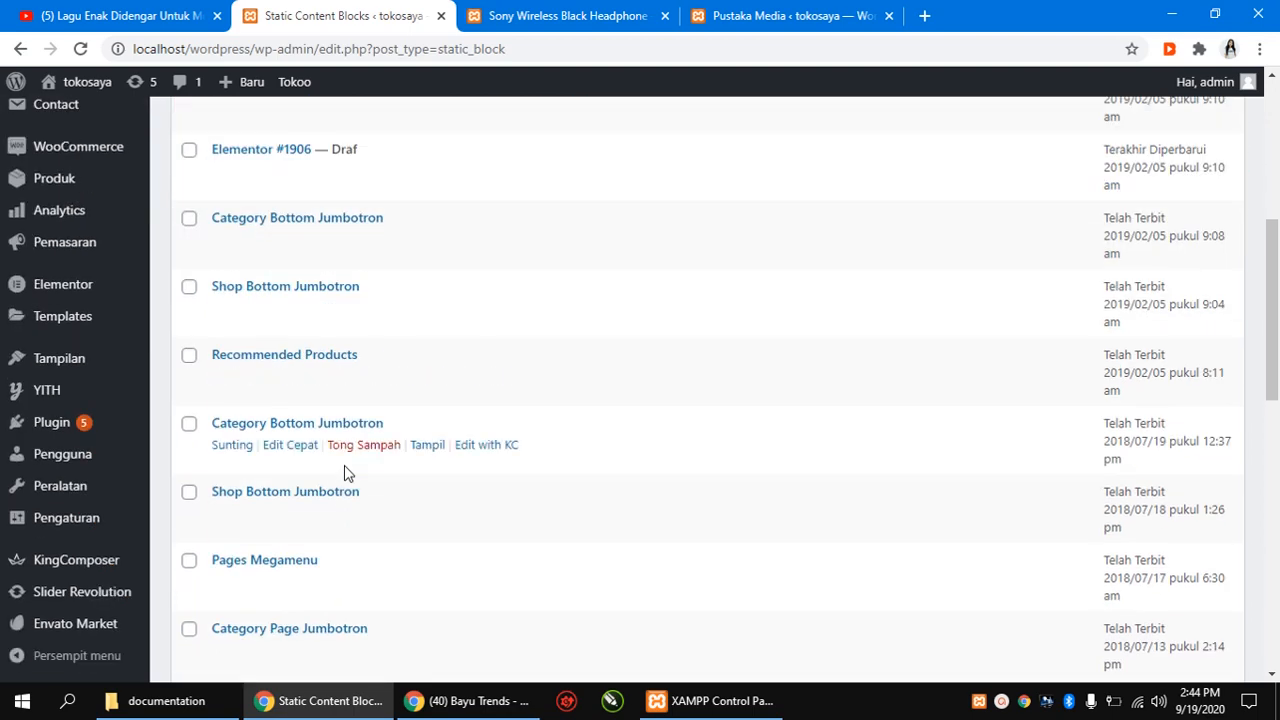
pyautogui.scroll(-4, 344, 472)
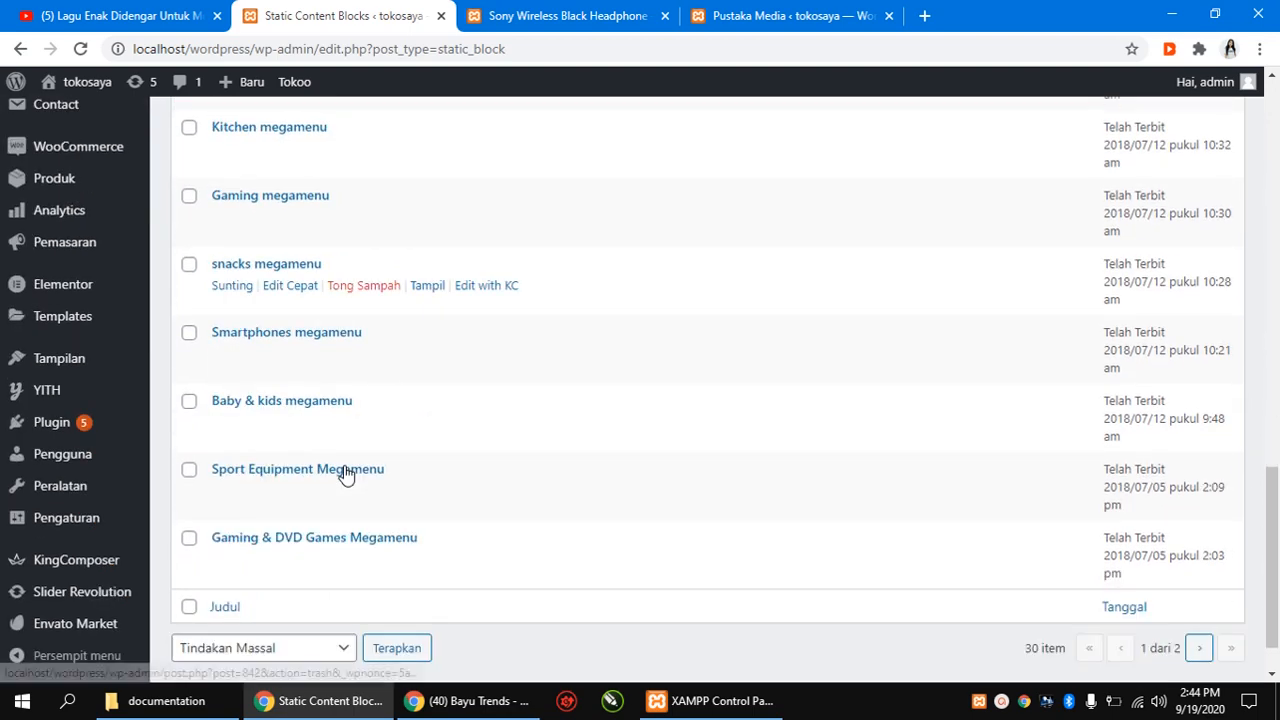
pyautogui.scroll(8, 344, 472)
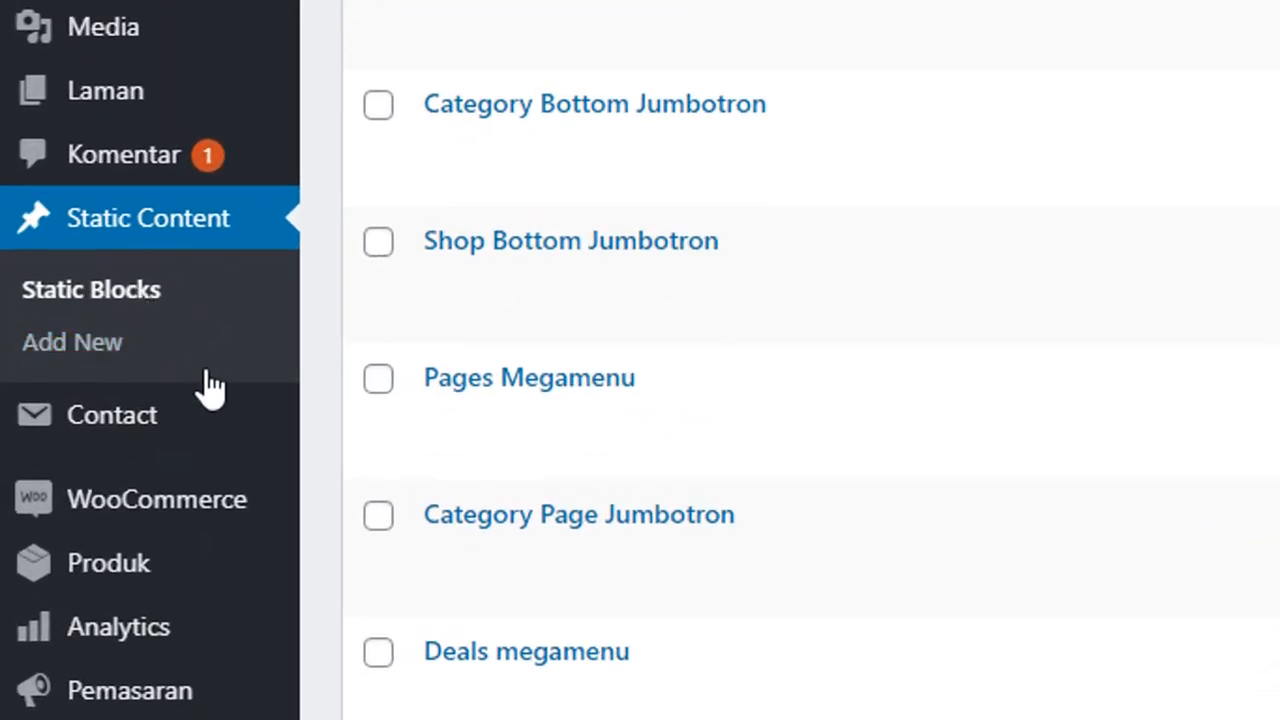
# Open the Contact Forms list and look through the available forms and their shortcodes.
pyautogui.scroll(-1, 206, 376)
pyautogui.moveTo(105, 242)
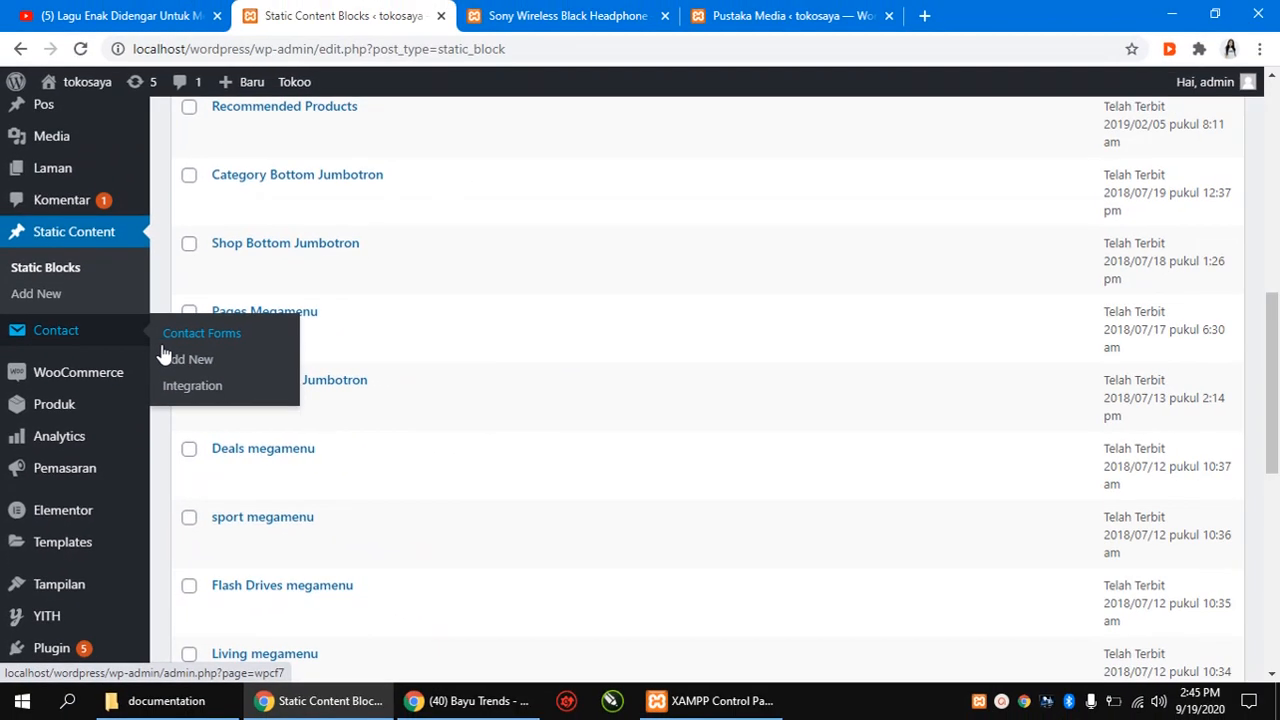
pyautogui.click(214, 340)
pyautogui.scroll(-5, 443, 449)
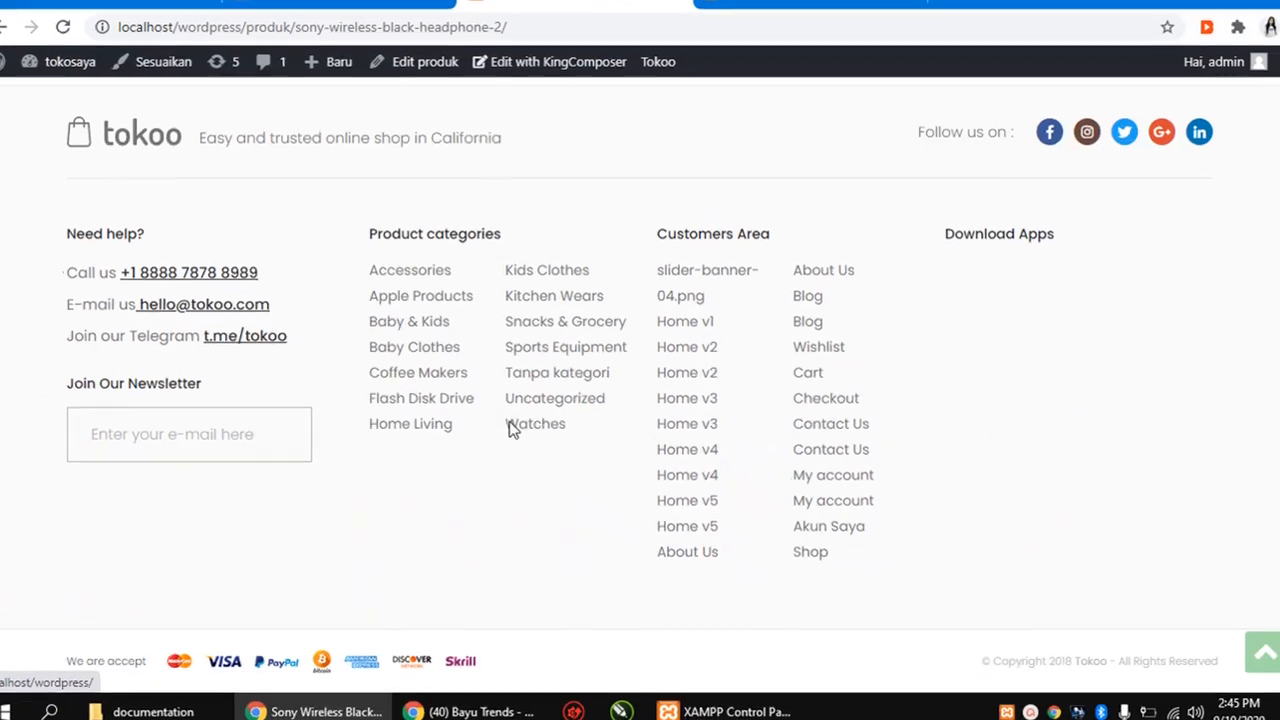
# Highlight the Need help? contact details in the storefront footer of the headphone product page.
pyautogui.moveTo(74, 232); pyautogui.dragTo(316, 459)
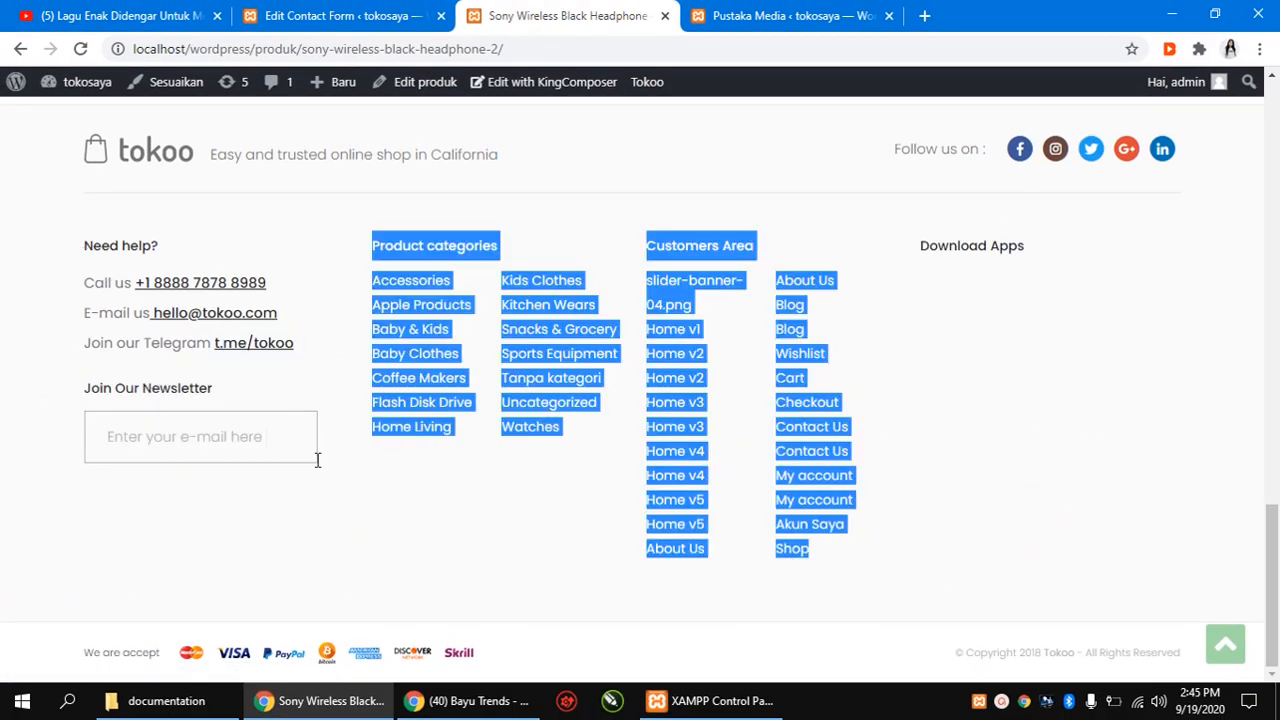
pyautogui.click(315, 459)
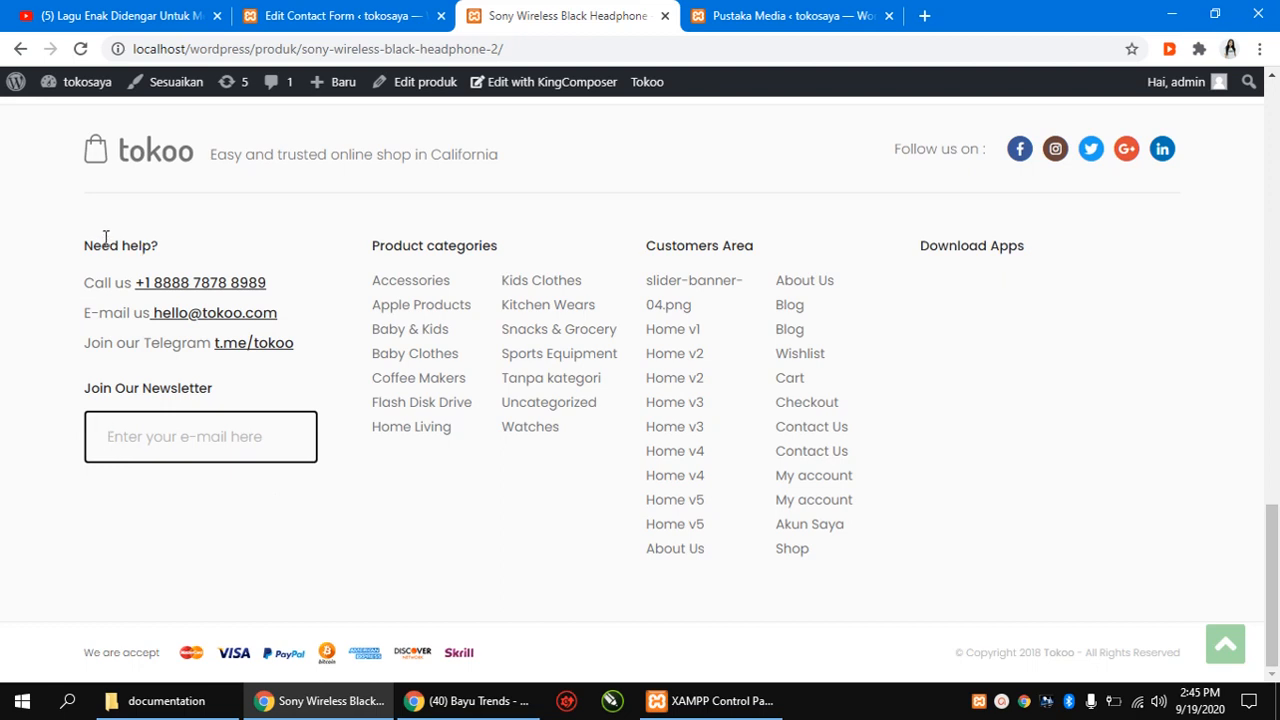
pyautogui.moveTo(86, 241); pyautogui.dragTo(310, 397)
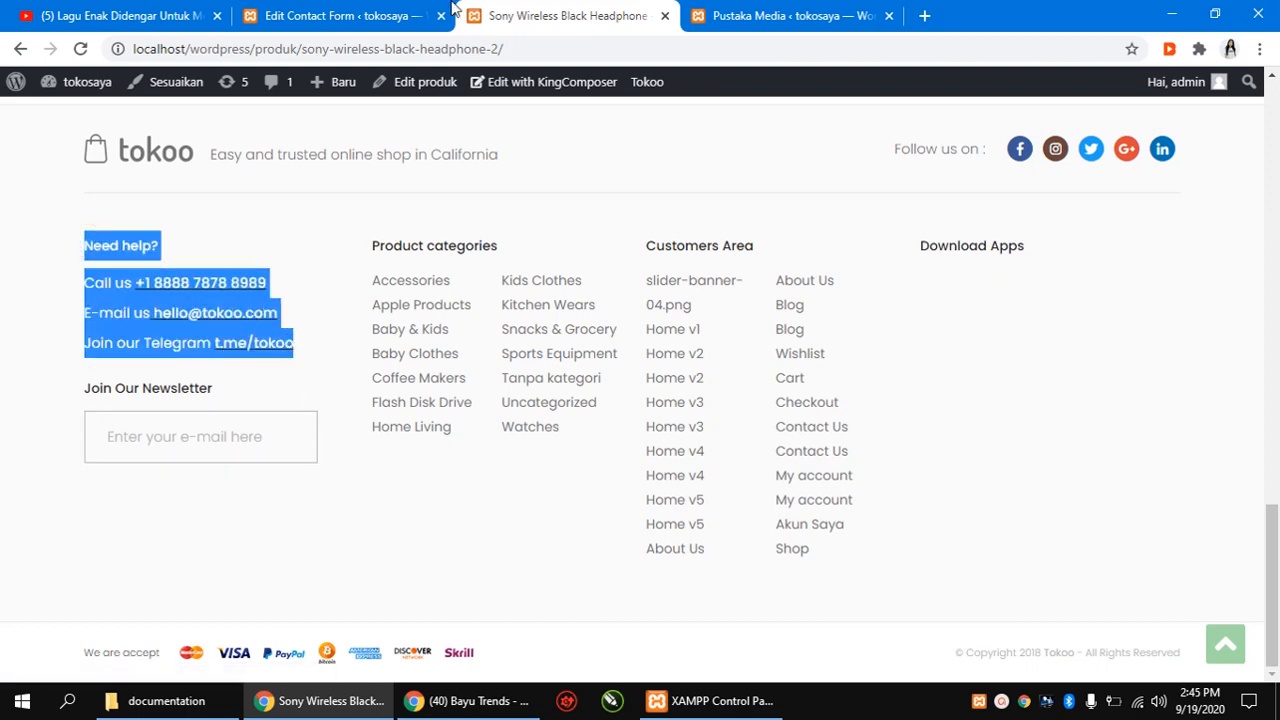
# Return to the dashboard's Contact Forms list and check the available WooCommerce options.
pyautogui.click(341, 8)
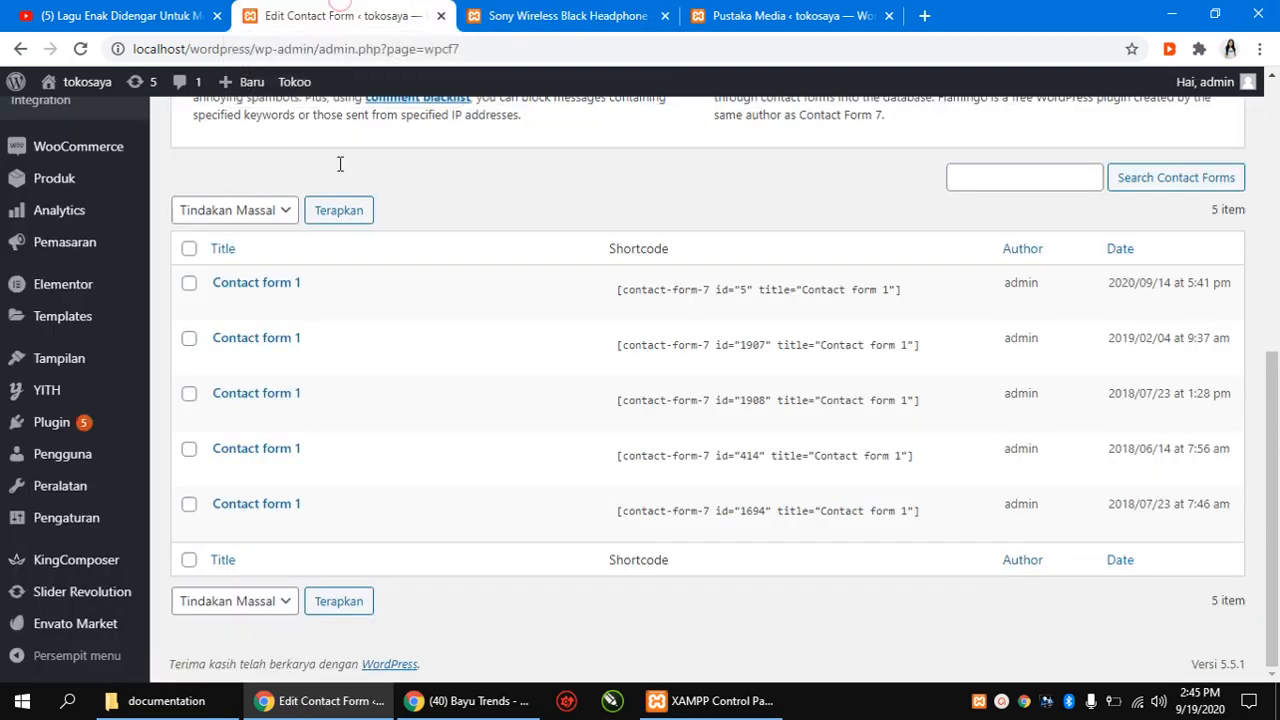
pyautogui.moveTo(52, 330)
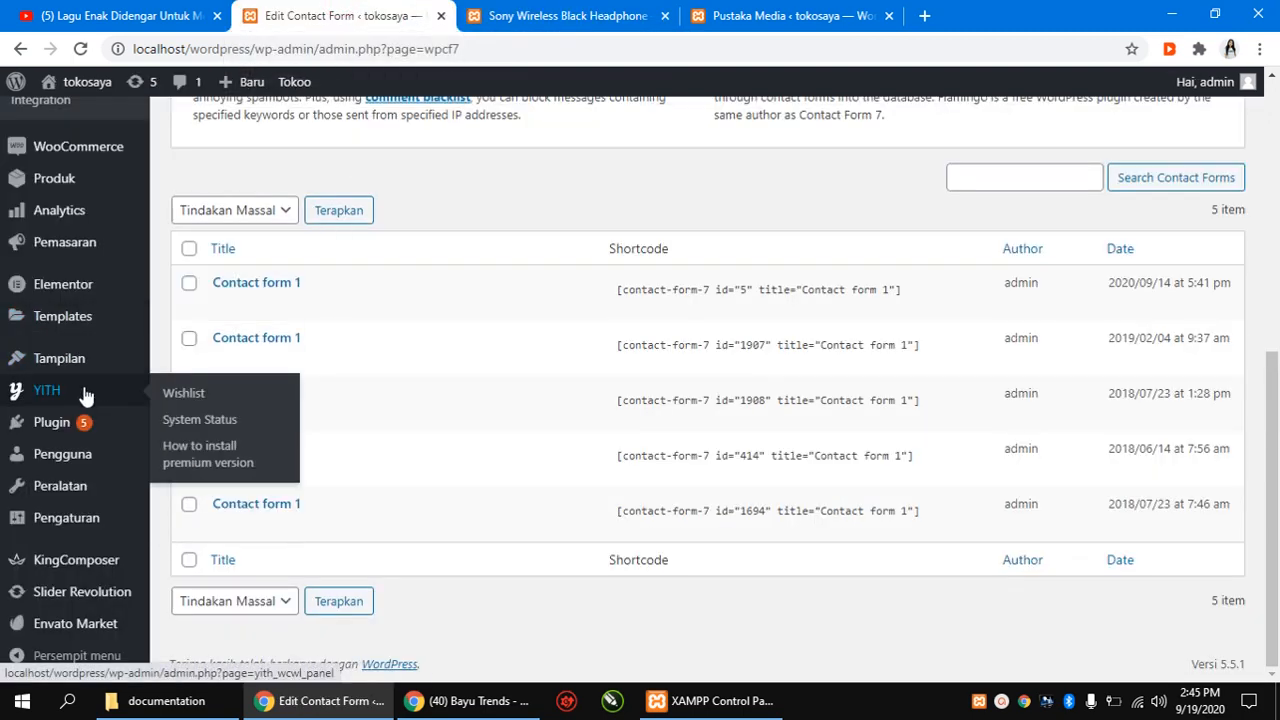
pyautogui.scroll(2, 85, 318)
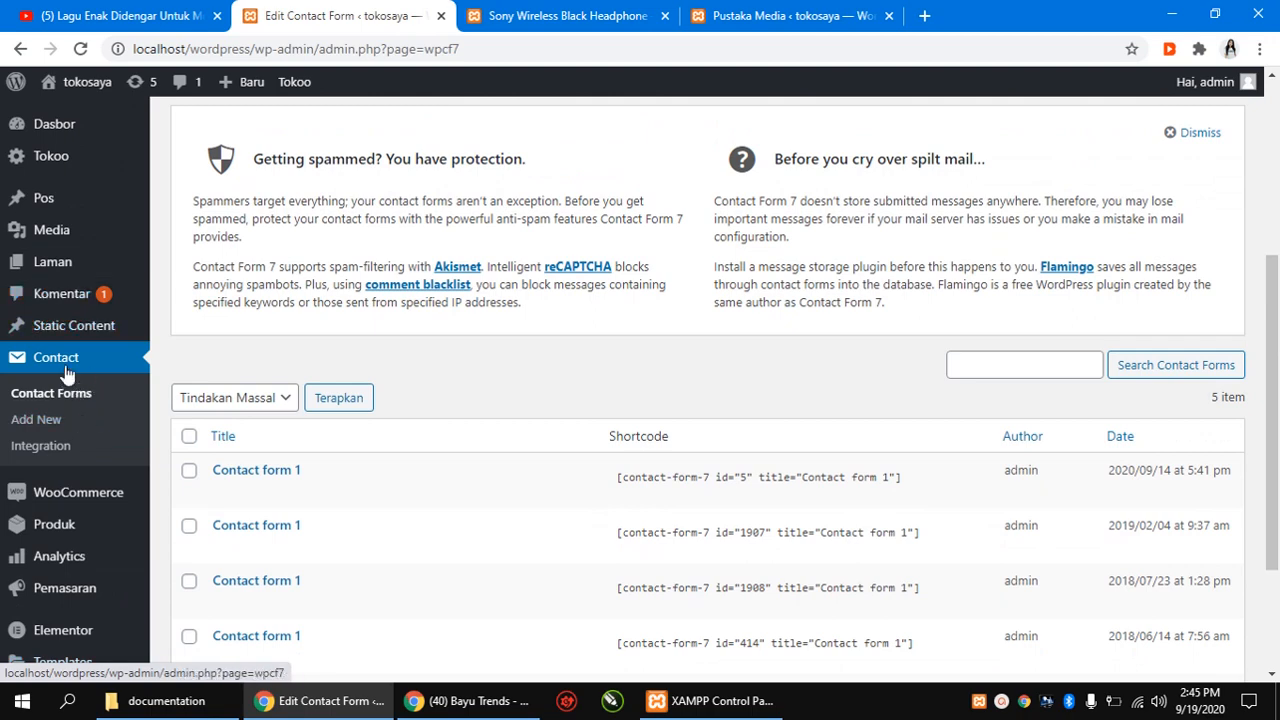
pyautogui.scroll(-1, 67, 373)
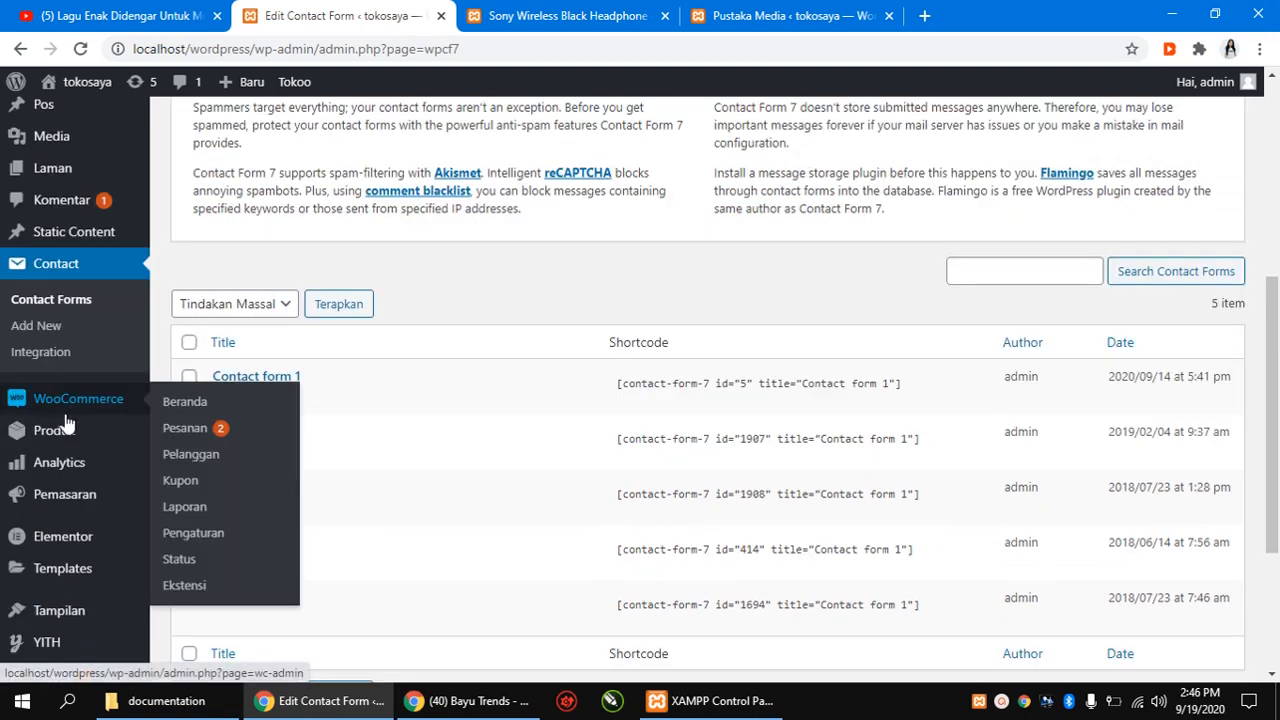
# Switch to the storefront, go from the headphone product page to the home page and view its Deals of the day products.
pyautogui.moveTo(62, 410)
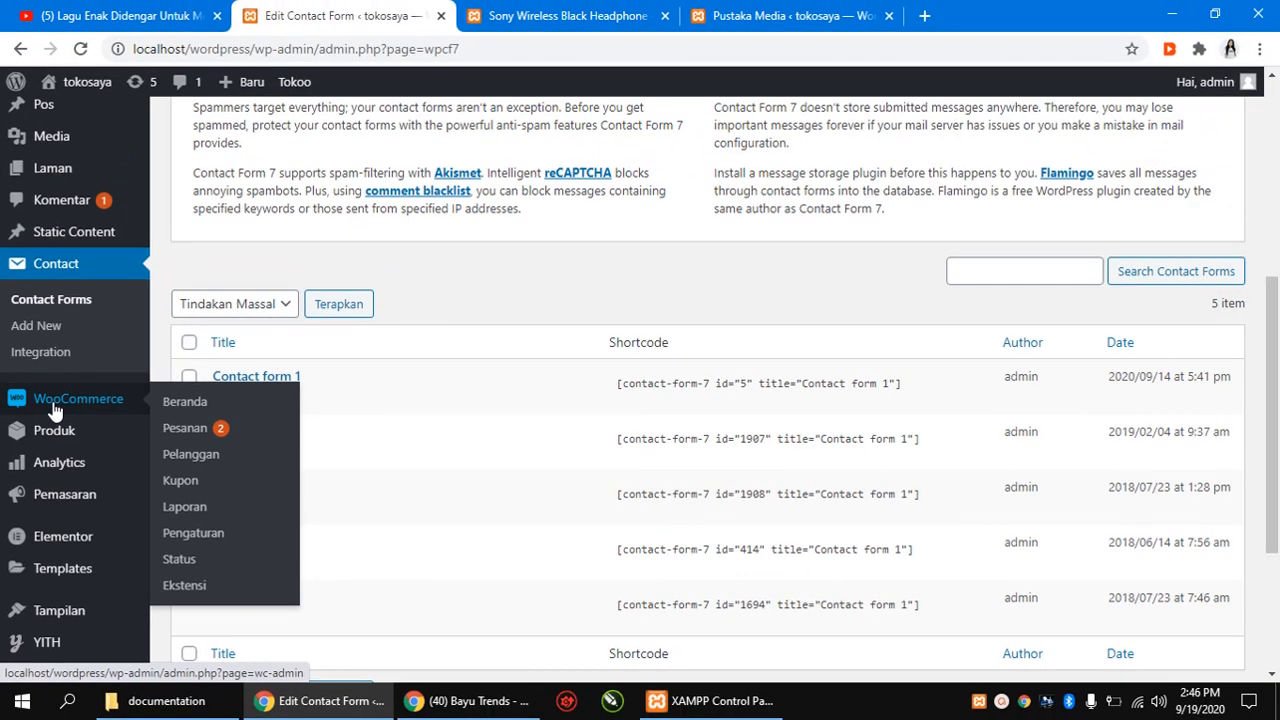
pyautogui.moveTo(50, 442)
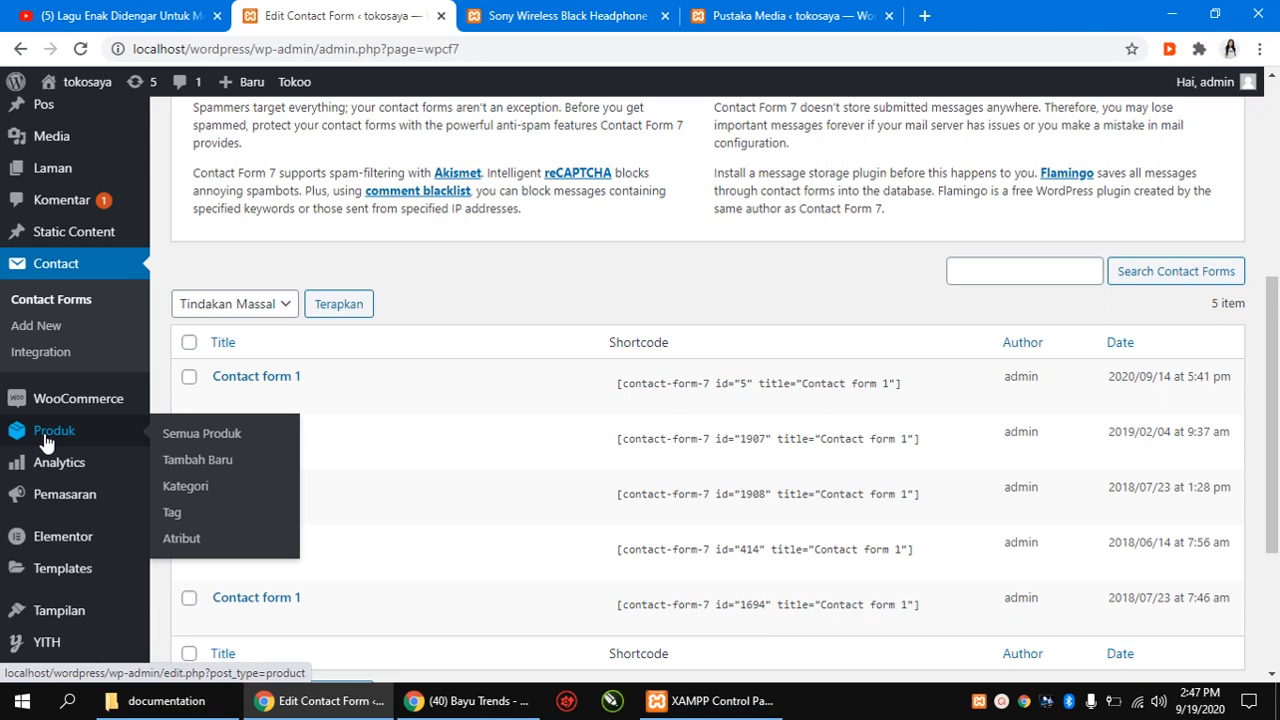
pyautogui.click(562, 12)
pyautogui.scroll(20, 566, 228)
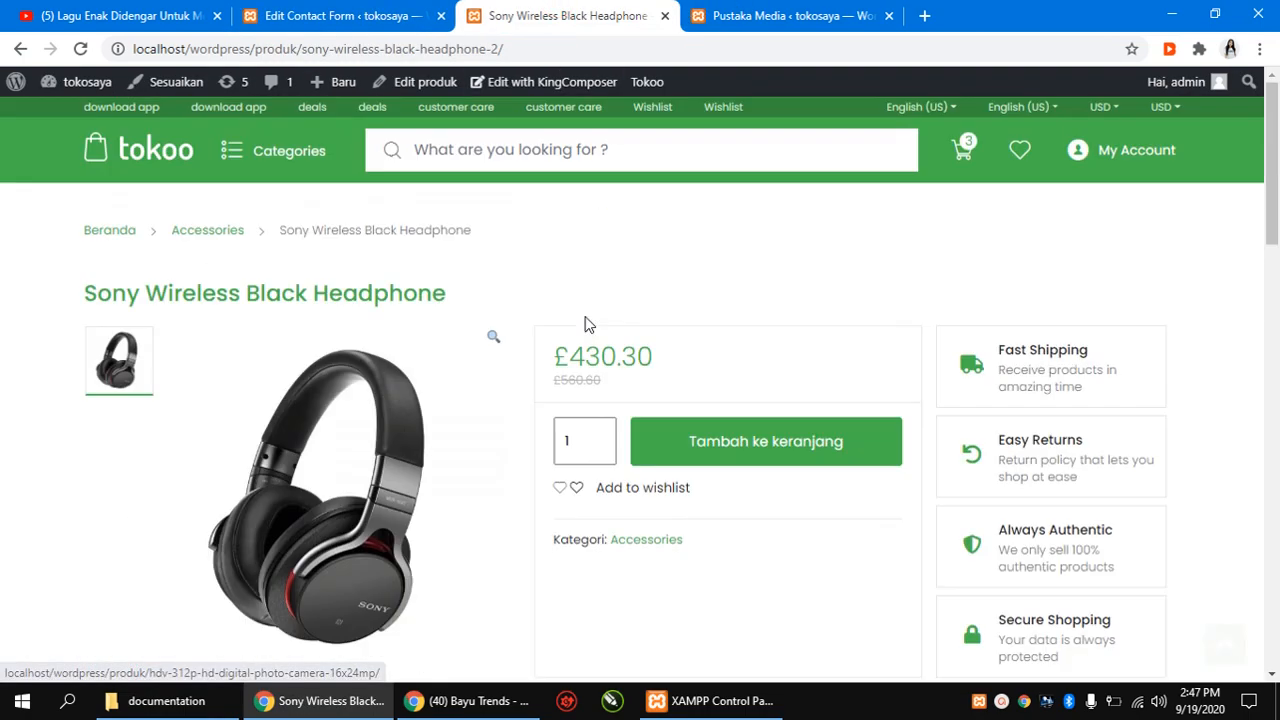
pyautogui.scroll(-9, 586, 323)
pyautogui.scroll(10, 586, 358)
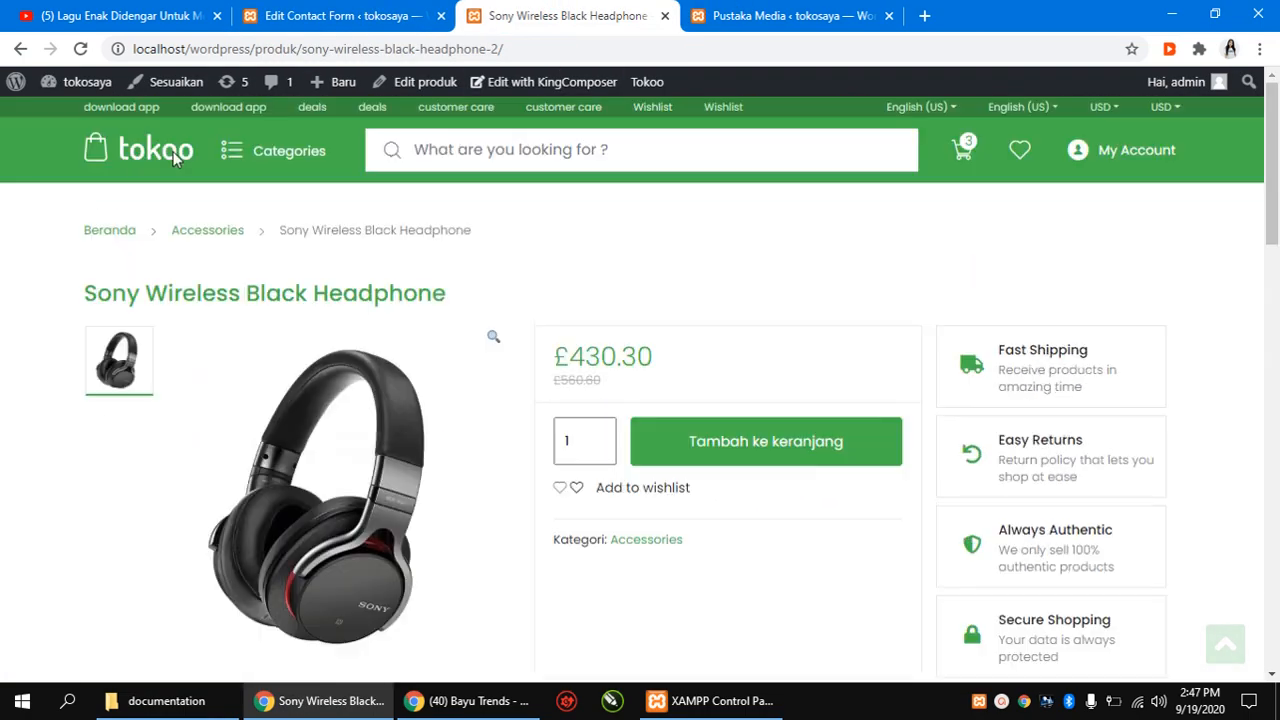
pyautogui.click(146, 146)
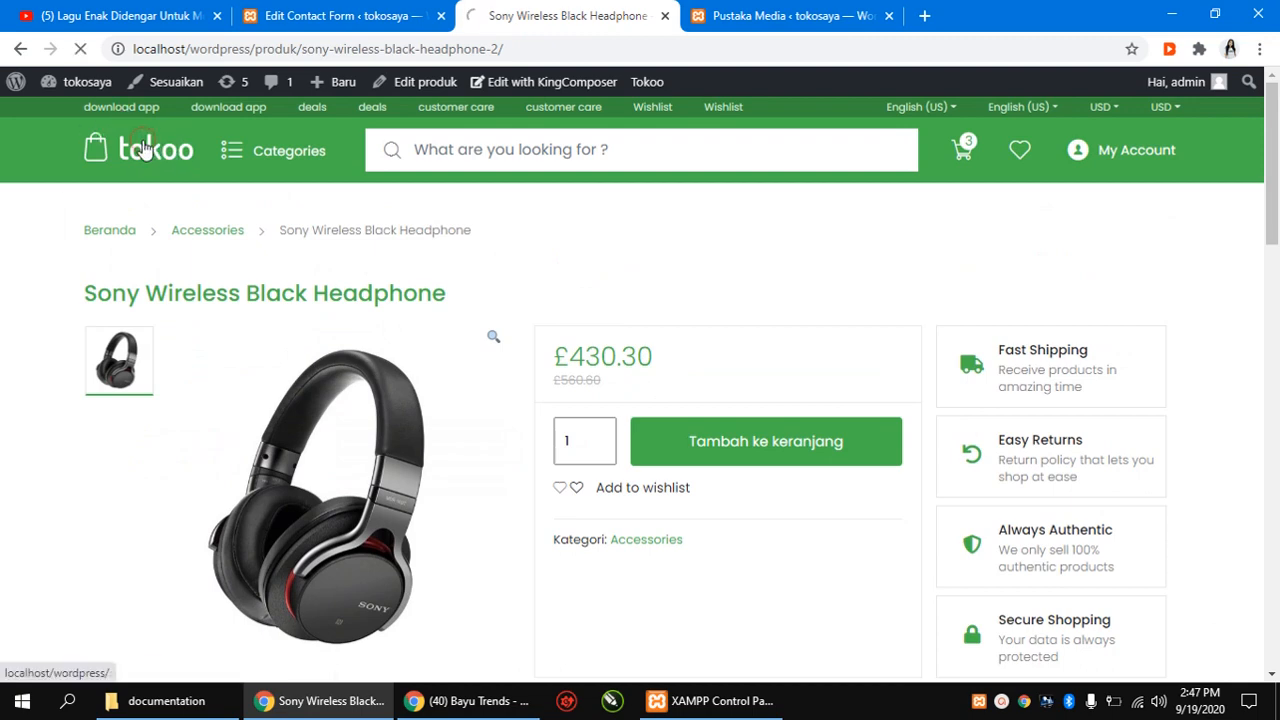
pyautogui.scroll(-7, 634, 288)
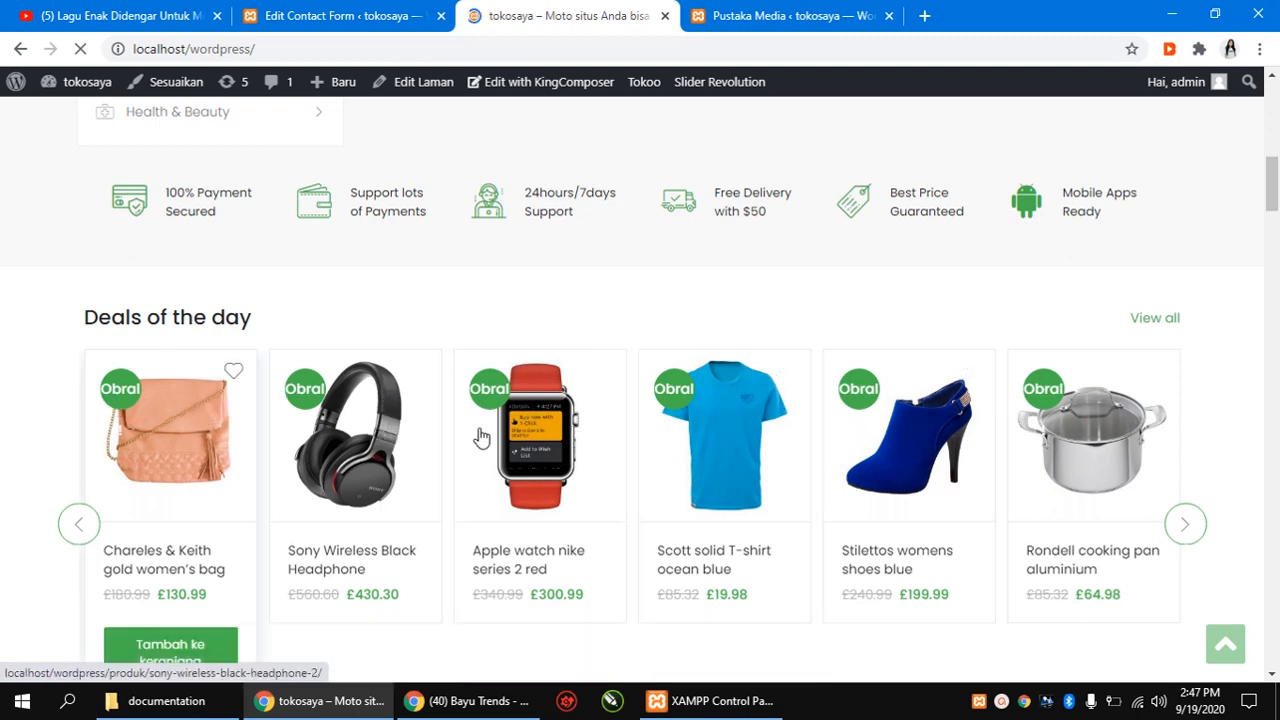
# Return to the dashboard, open the list of all products and look through their stock, prices and categories.
pyautogui.click(830, 12)
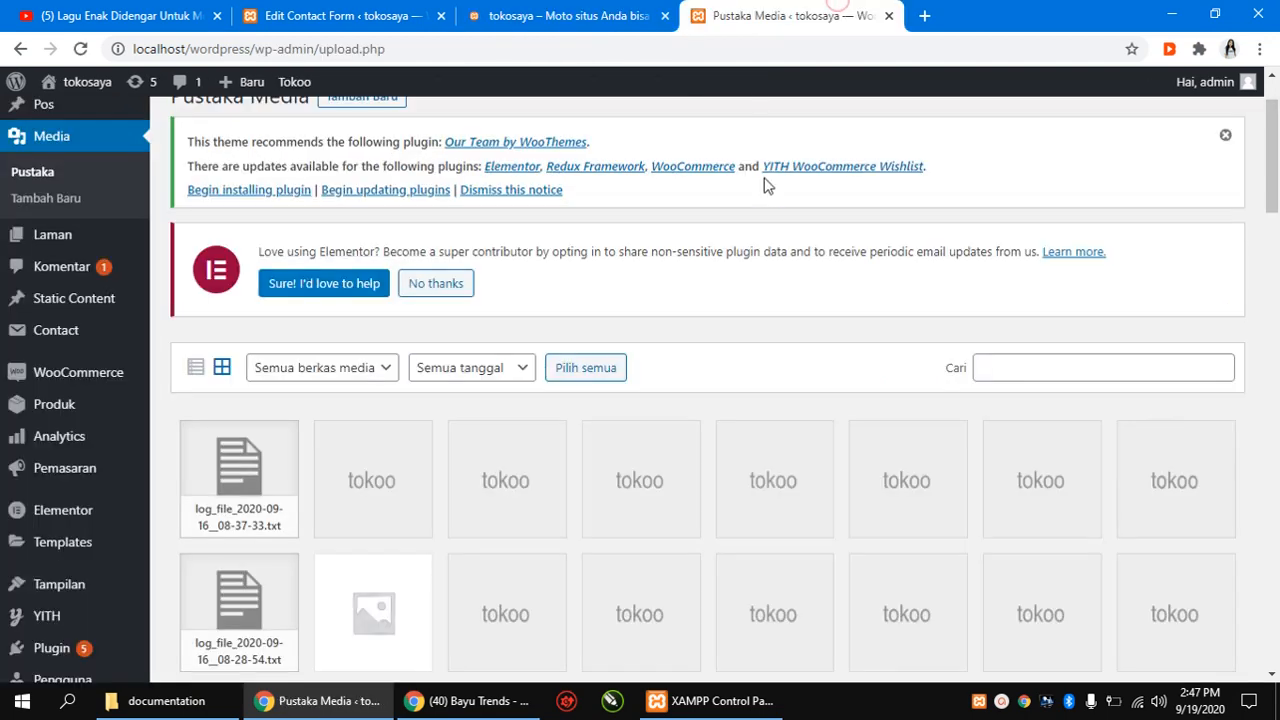
pyautogui.click(323, 8)
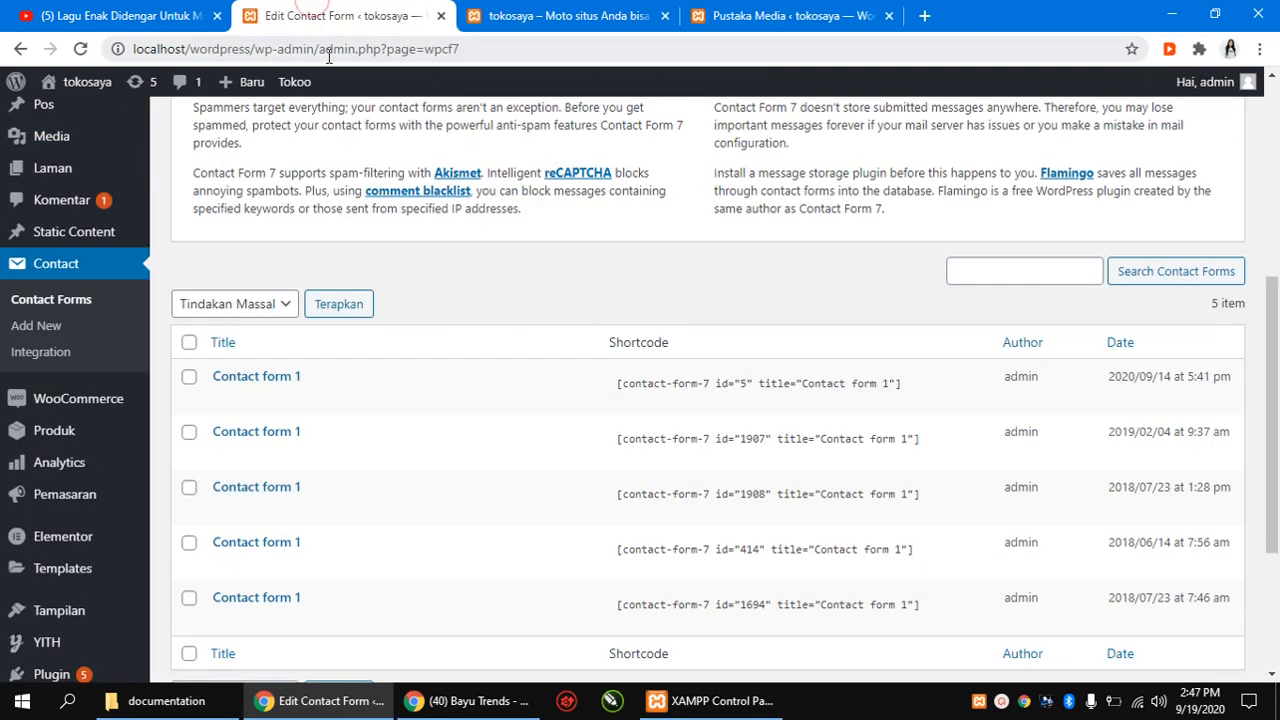
pyautogui.click(47, 432)
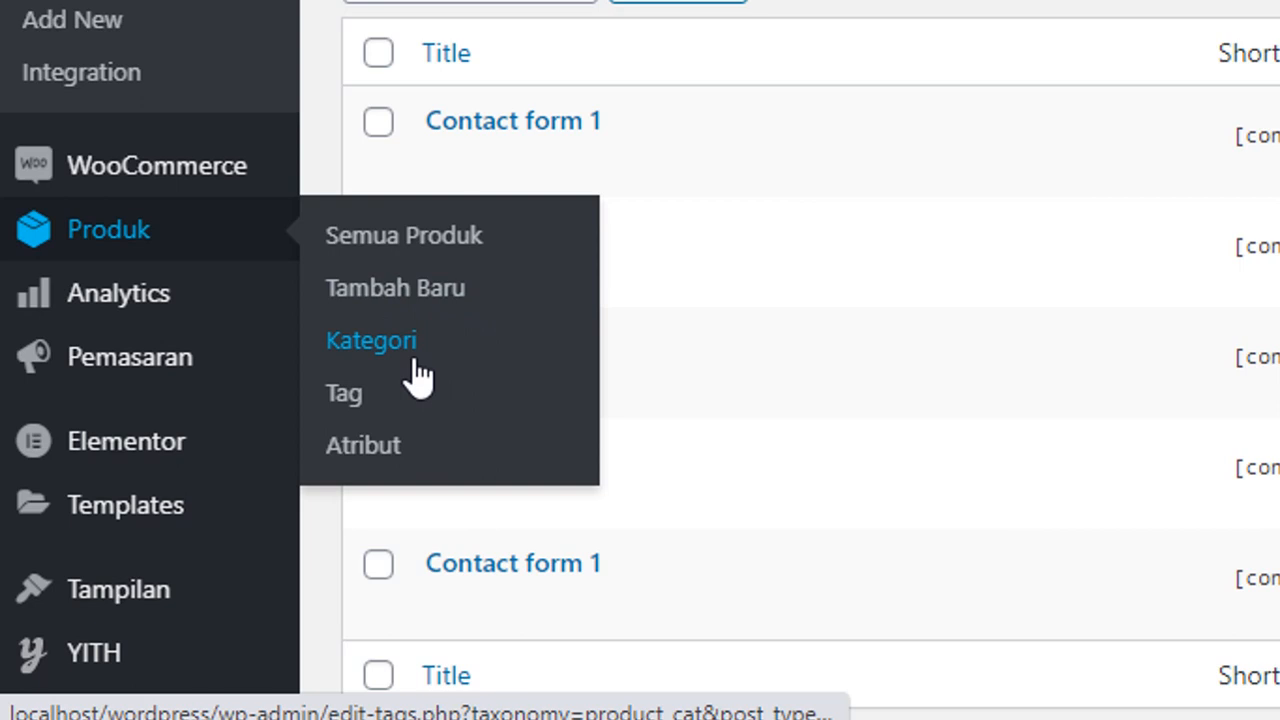
pyautogui.click(370, 415)
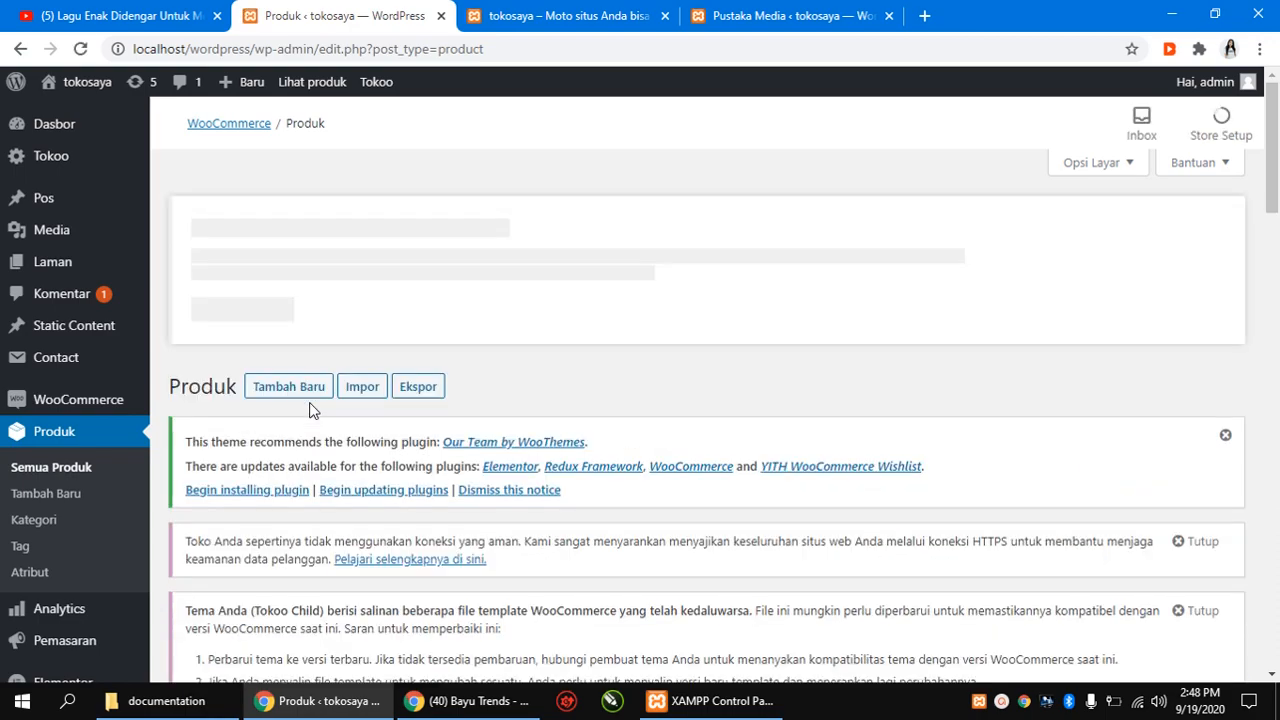
pyautogui.scroll(-6, 320, 415)
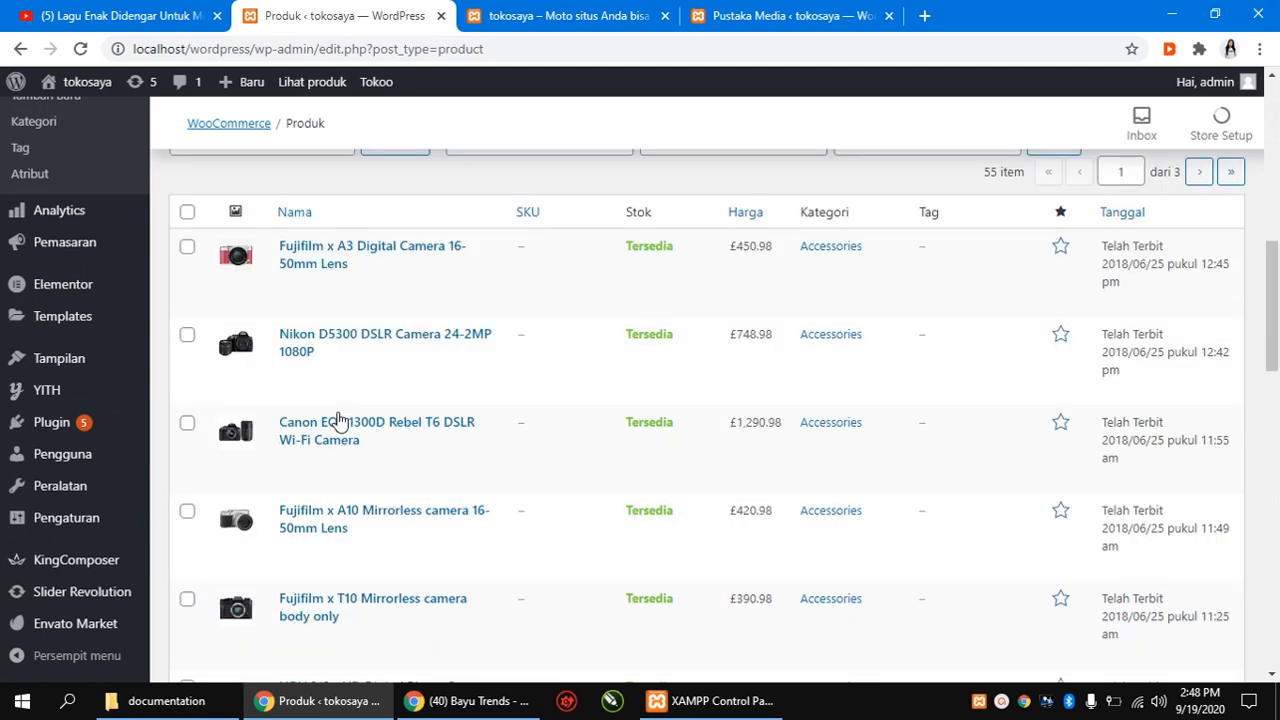
pyautogui.moveTo(339, 420)
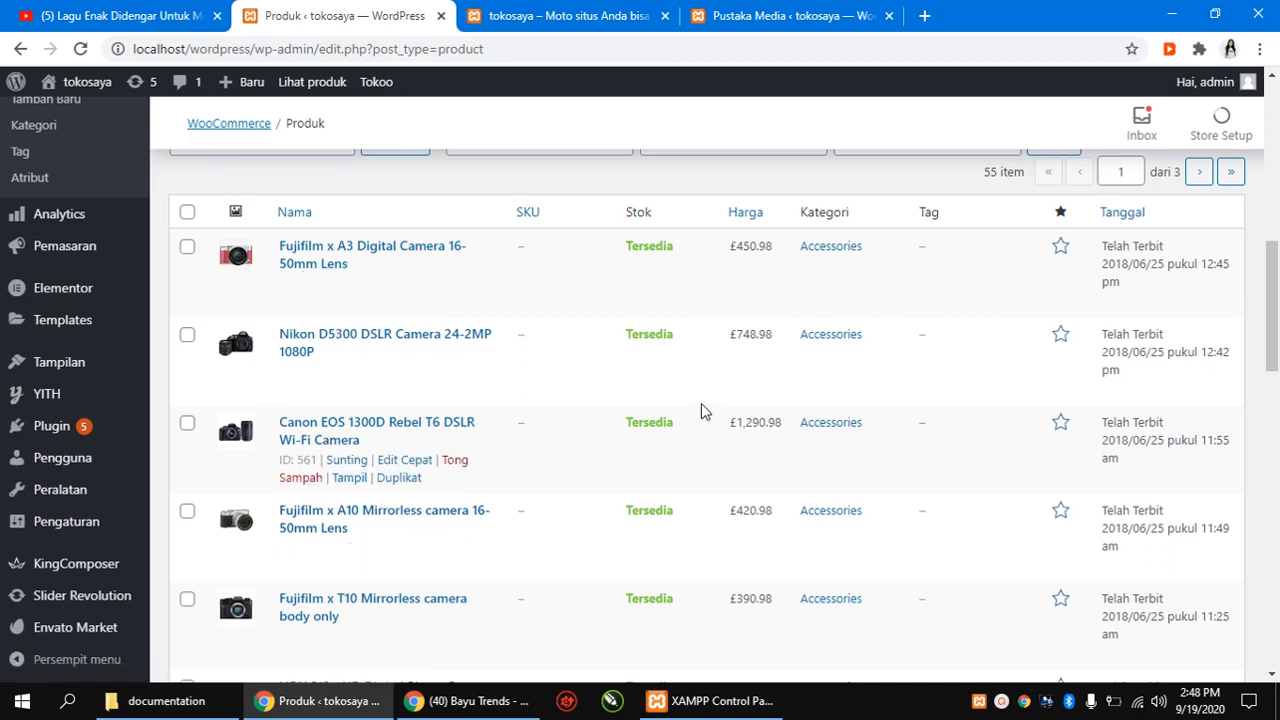
pyautogui.scroll(-8, 743, 377)
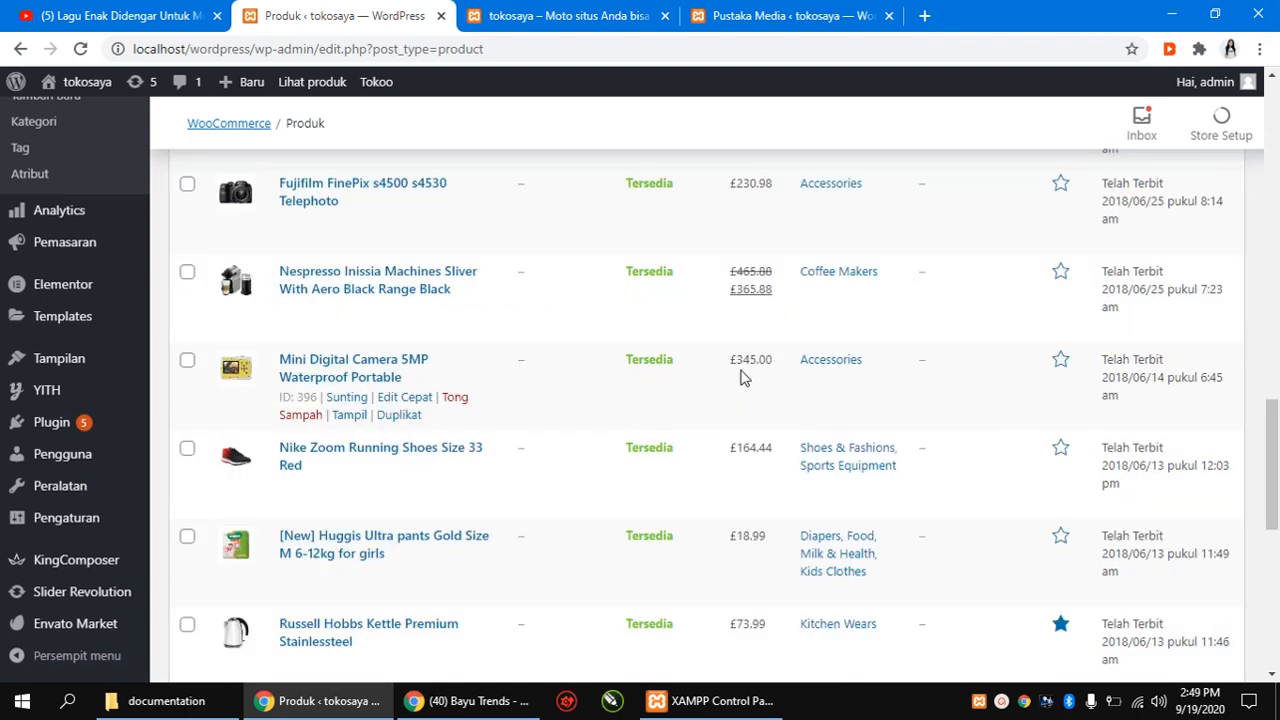